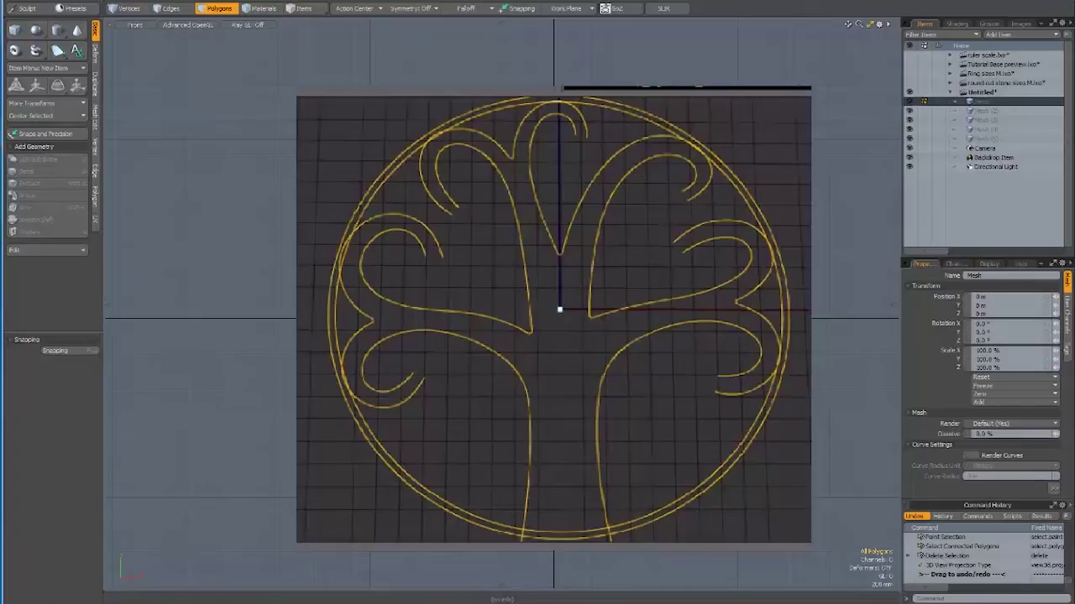
Start a Pen polygon with X symmetry, placing the two trunk-base points
left_click(57, 50)
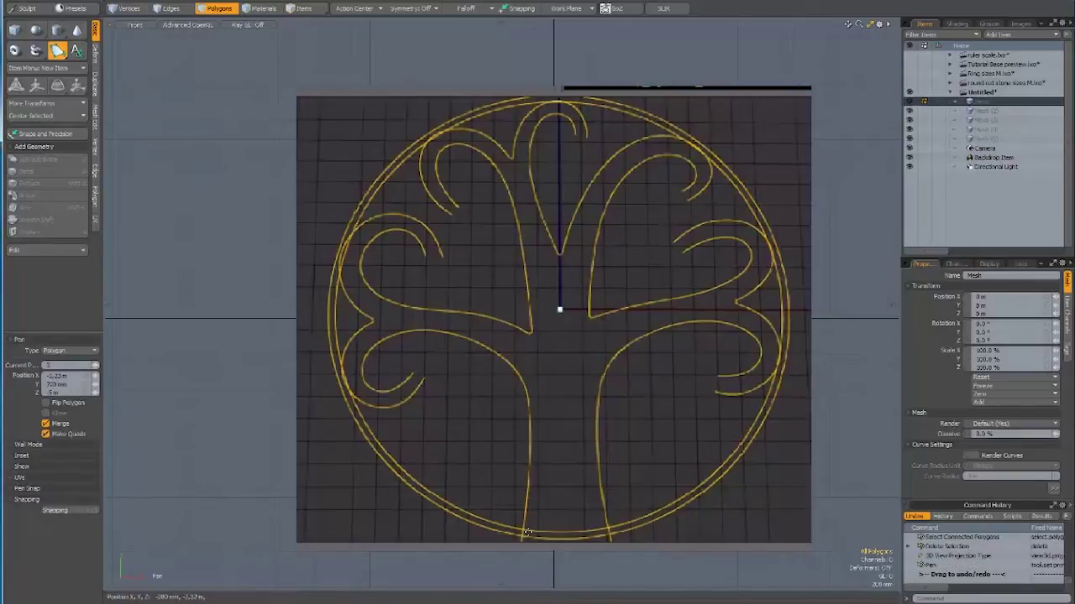
left_click(411, 8)
left_click(419, 24)
left_click(521, 541)
left_click(544, 540)
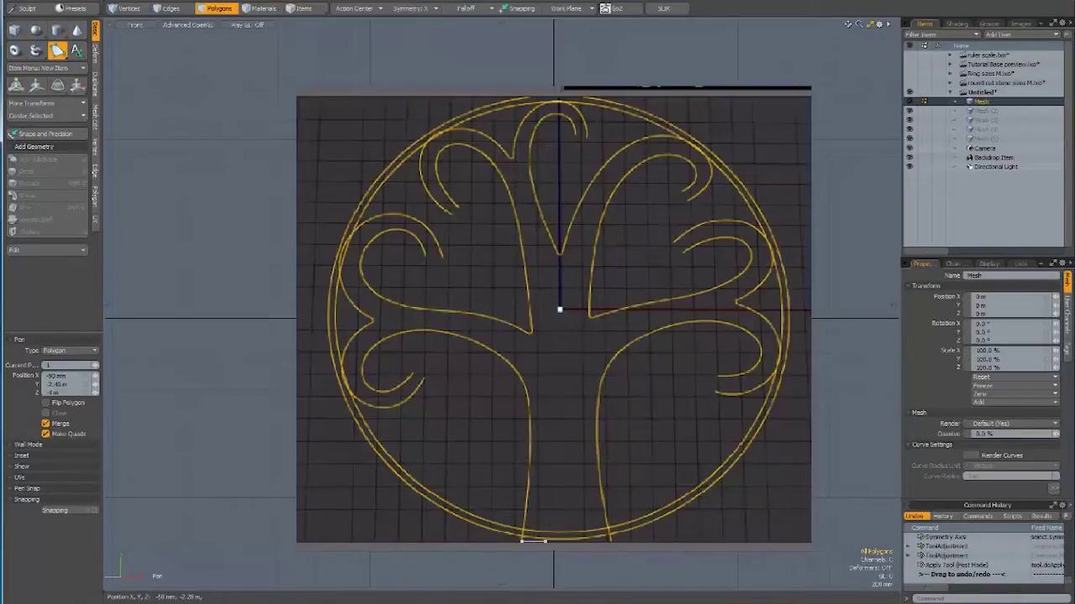
Extend the mirrored trunk strip upward along the outline to the branch fork
left_click(547, 519)
left_click(549, 496)
left_click(550, 467)
left_click(551, 440)
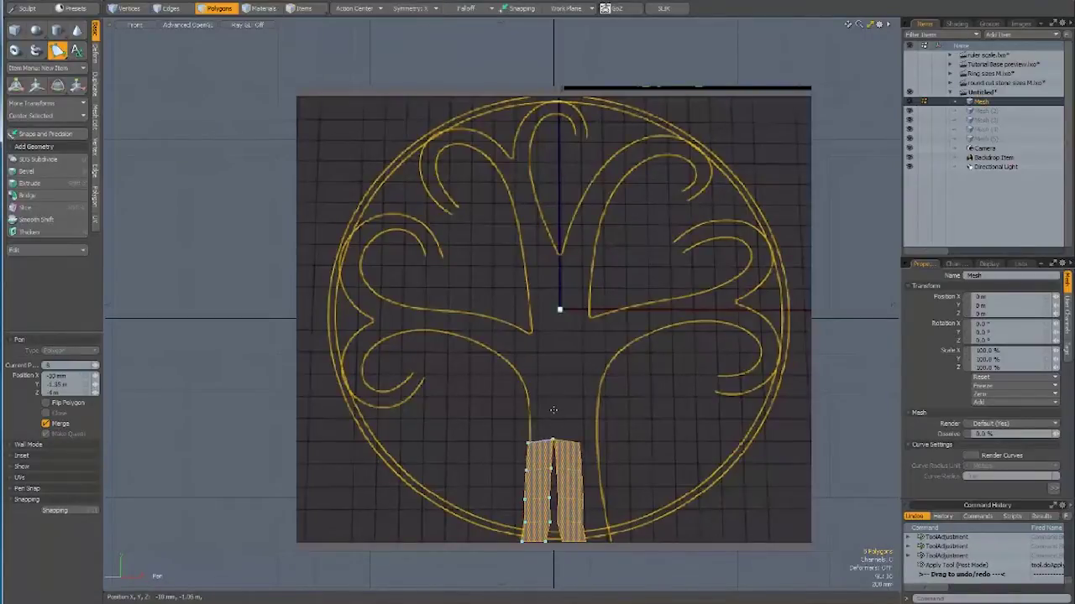
left_click(550, 402)
left_click(551, 370)
left_click(534, 335)
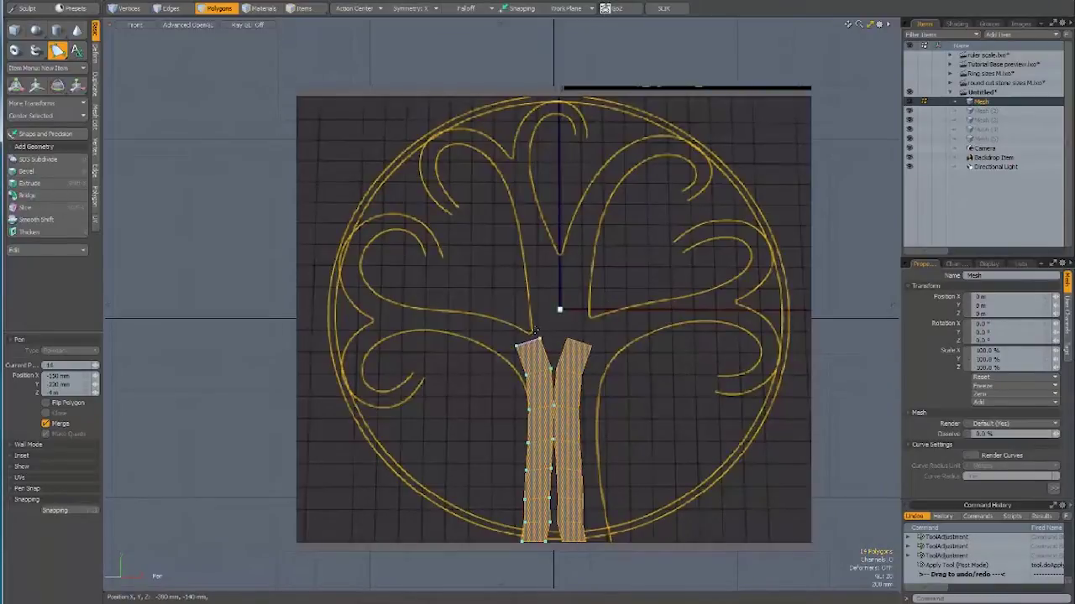
Shape the fork by raising the inner top vertex and narrowing the left prong
left_click_drag(539, 339, 532, 335)
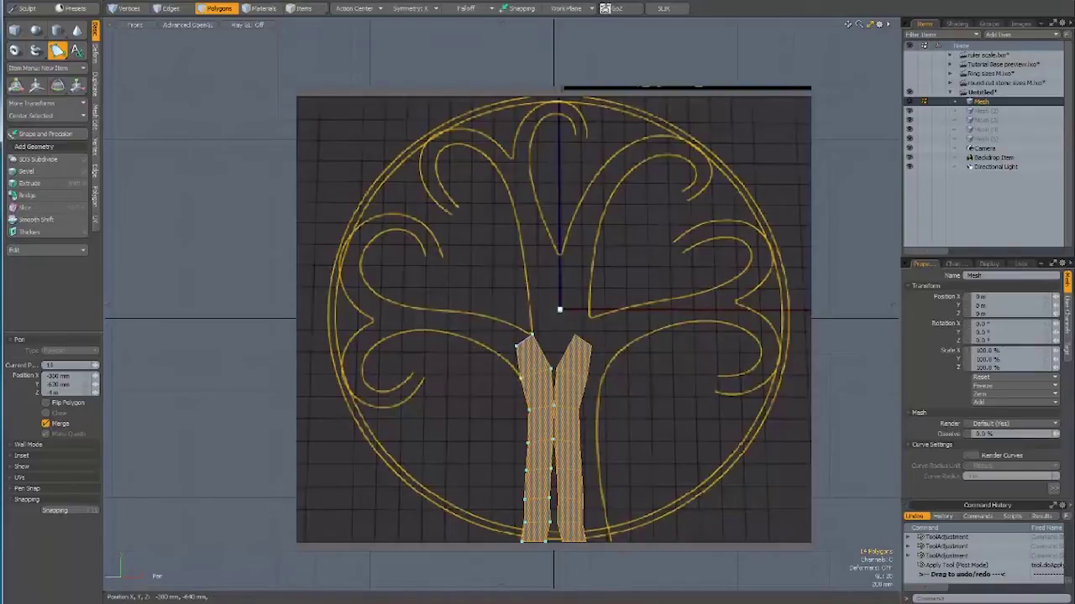
left_click(548, 333)
mouse_move(548, 333)
left_mouse_down()
mouse_move(501, 354)
mouse_move(543, 336)
mouse_move(473, 313)
mouse_move(392, 315)
left_mouse_up()
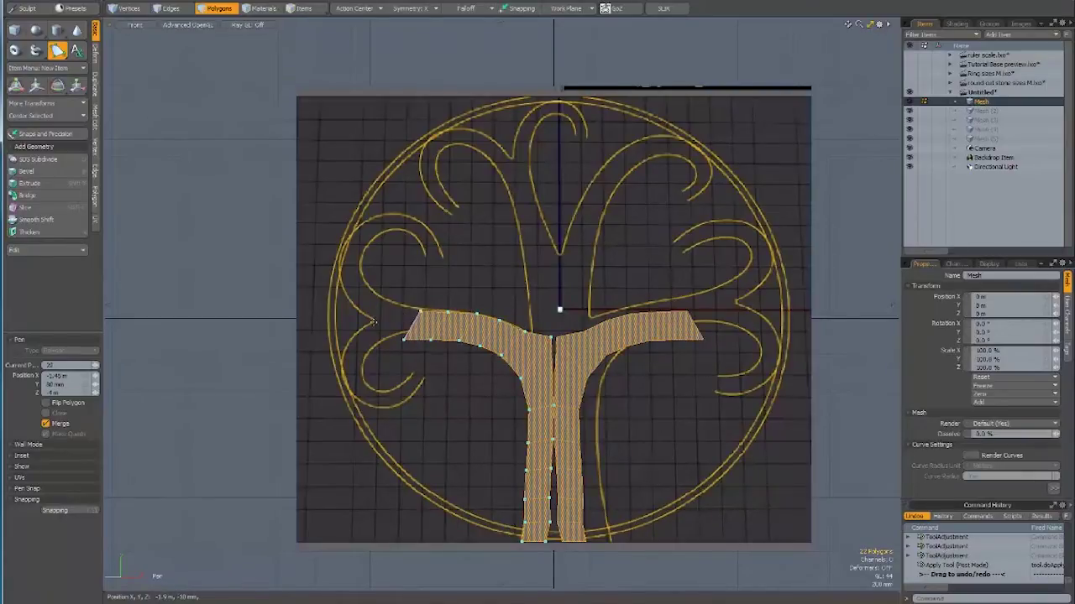
Extend the branch out to the left outline, undoing a misplaced point
left_click(373, 321)
left_click(355, 343)
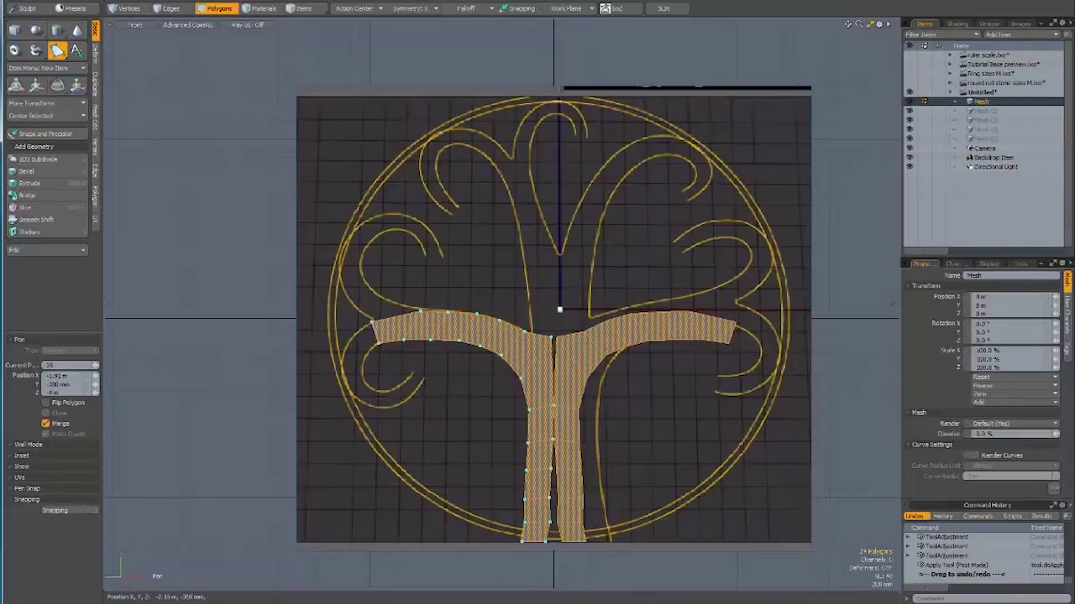
mouse_move(355, 344)
left_mouse_down()
mouse_move(437, 329)
mouse_move(487, 341)
left_mouse_up()
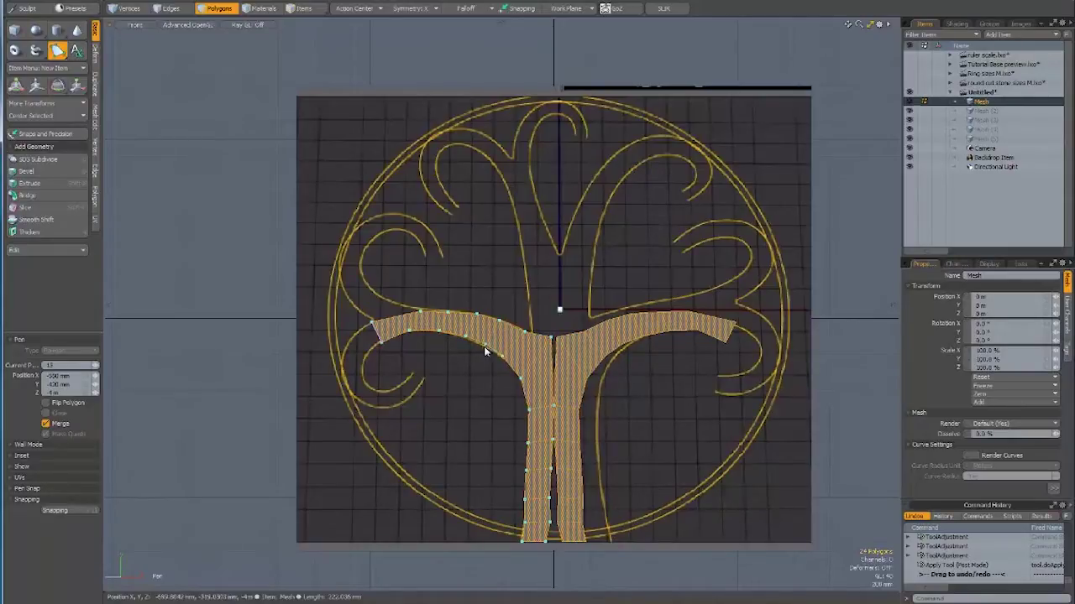
left_click(380, 344)
left_click_drag(380, 344, 377, 377)
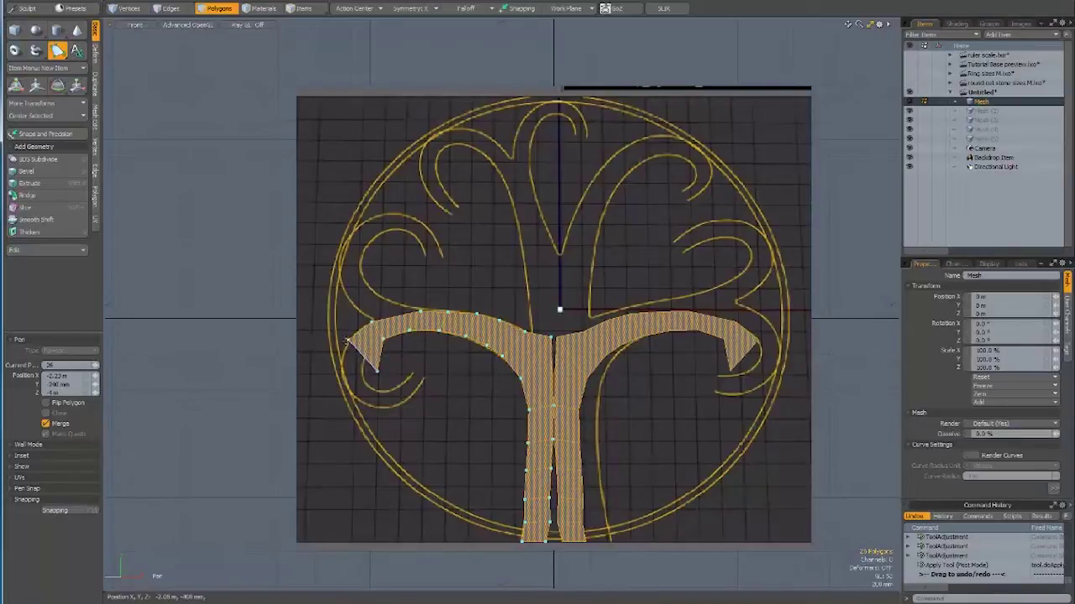
key("ctrl+z")
Curl the left branch end downward and refine the curl's tip and edge
mouse_move(349, 345)
left_mouse_down()
mouse_move(377, 408)
mouse_move(384, 393)
left_mouse_up()
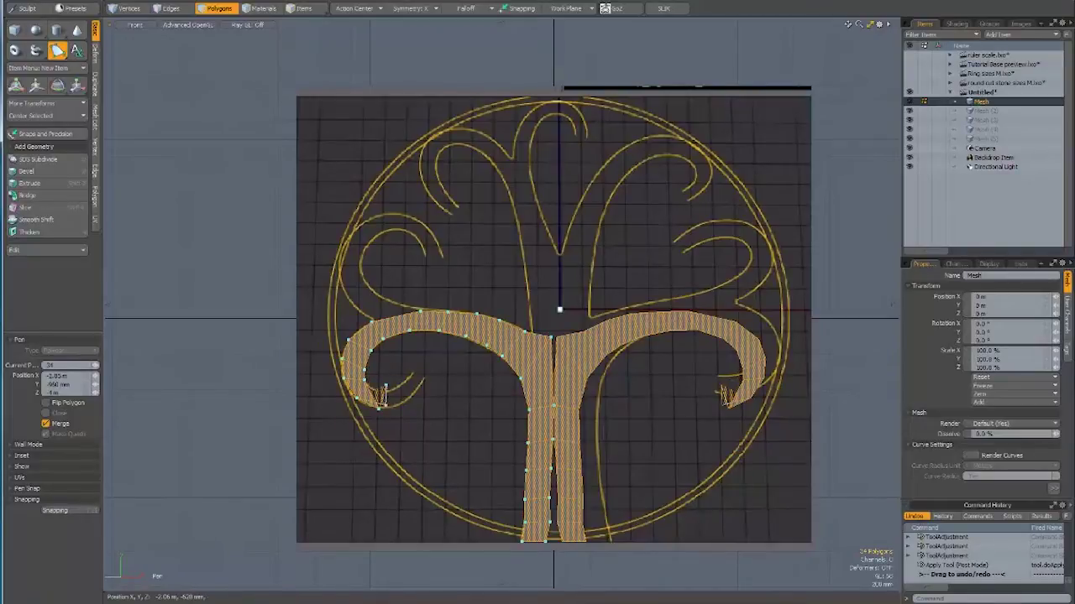
left_click_drag(382, 395, 387, 412)
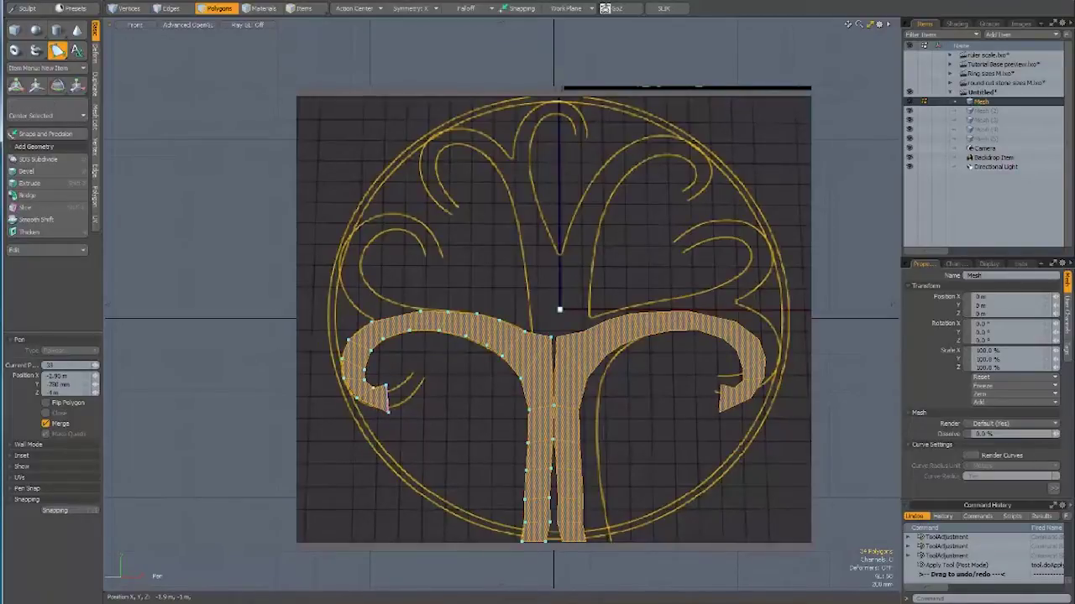
left_click_drag(364, 370, 362, 376)
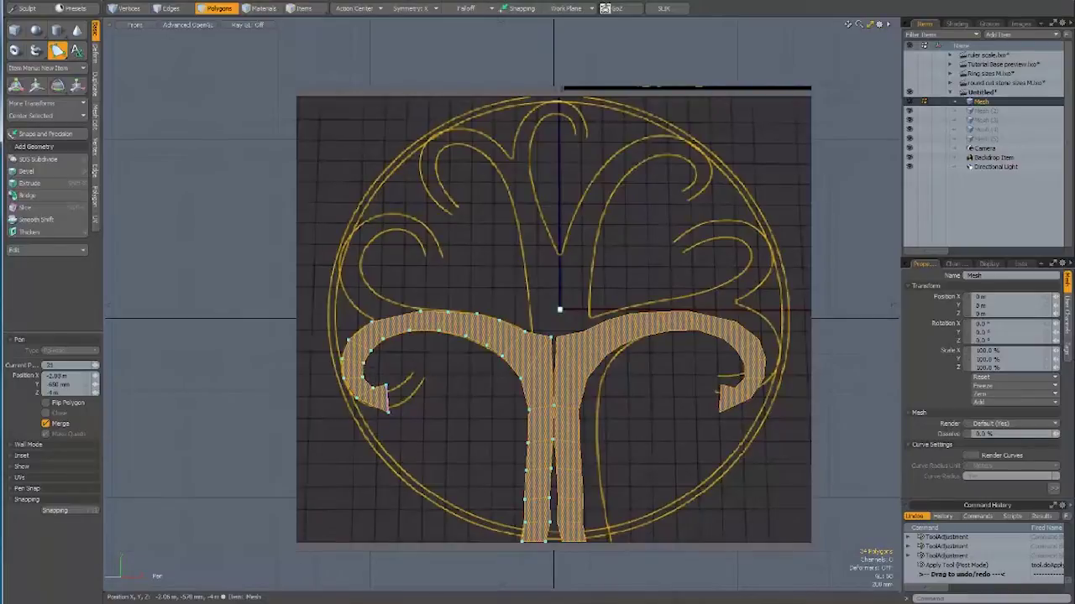
left_click(345, 364)
left_click_drag(341, 352, 344, 340)
left_click_drag(385, 386, 376, 408)
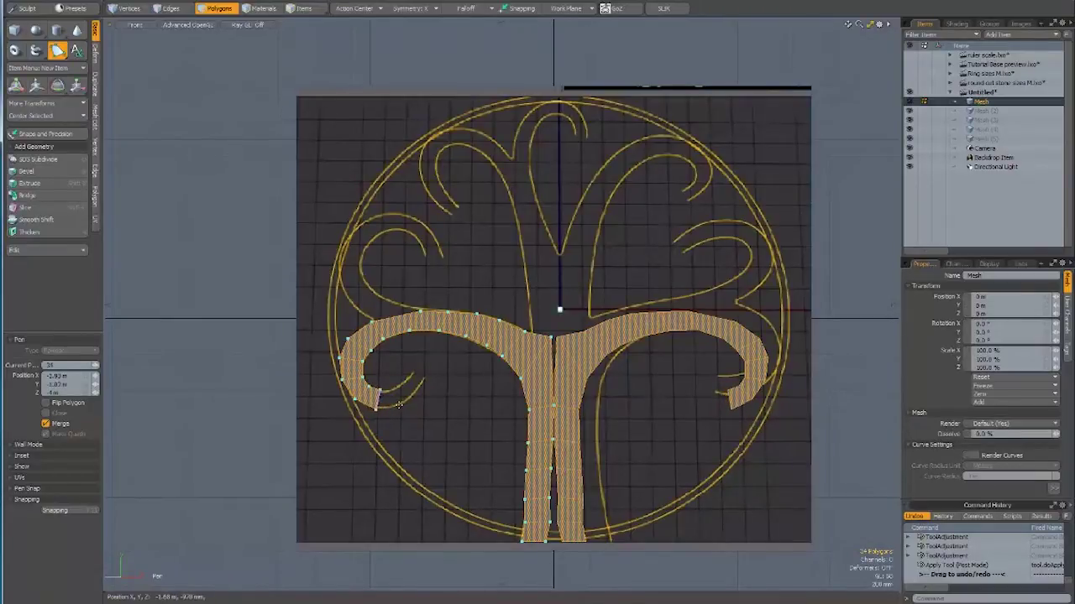
Round off the curl tip and start the upper arm toward the guide
left_click(415, 376)
mouse_move(396, 393)
left_mouse_down()
mouse_move(416, 379)
mouse_move(413, 389)
left_mouse_up()
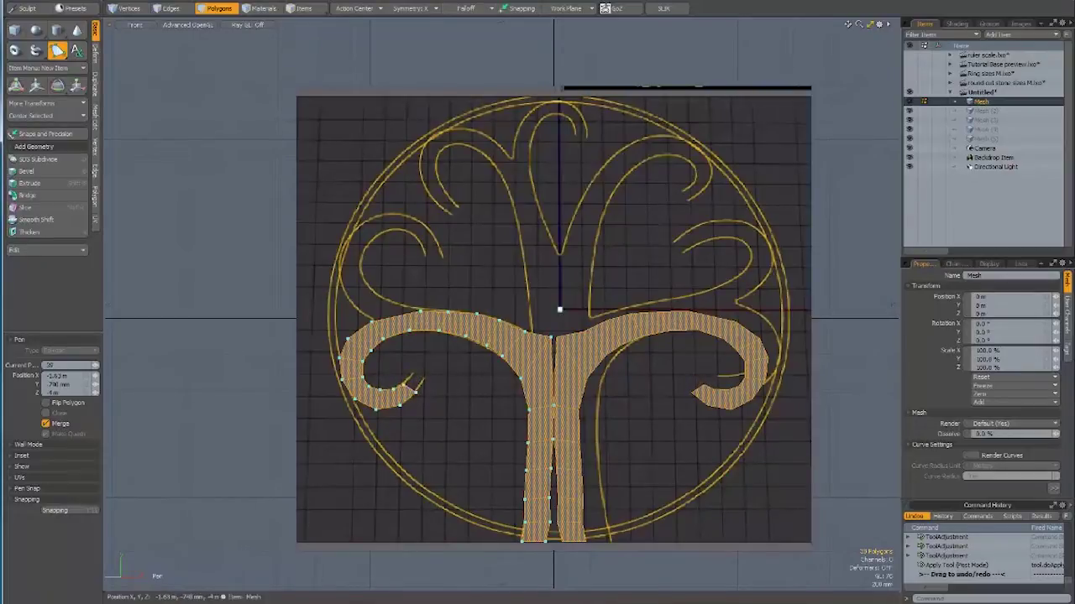
left_click(420, 379)
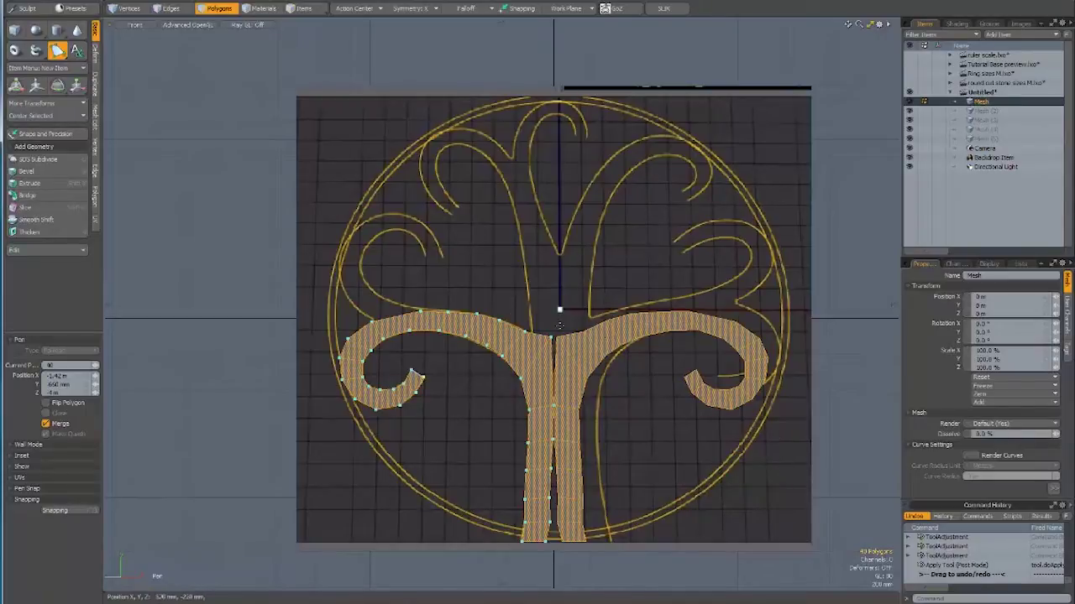
left_click(420, 312)
mouse_move(385, 301)
left_mouse_down()
mouse_move(363, 307)
mouse_move(351, 265)
left_mouse_up()
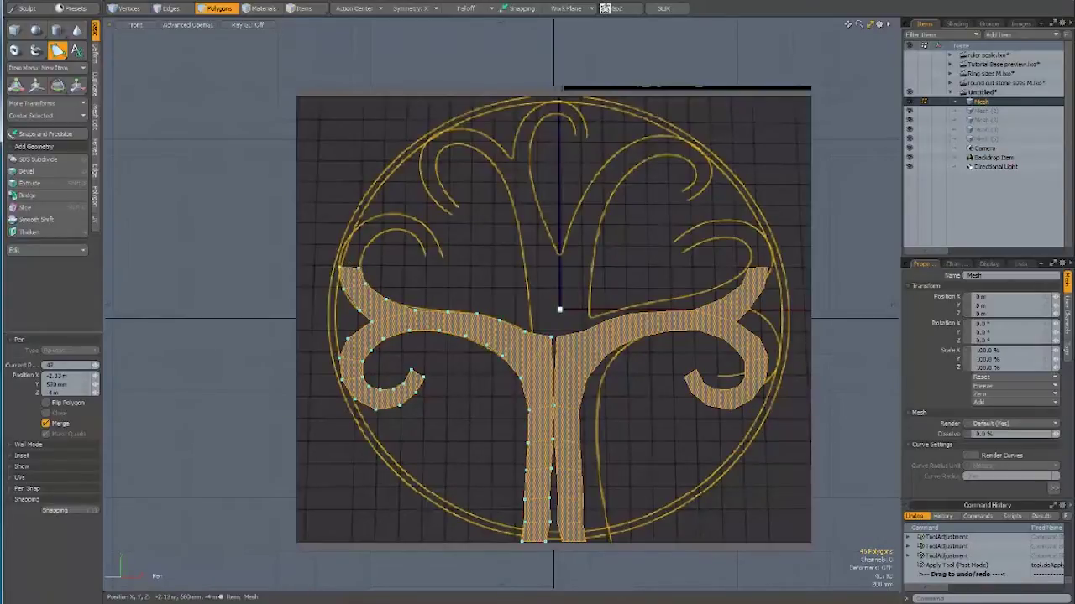
Extend the upper arm up and over, curling its tip downward along the backdrop
left_click_drag(353, 265, 344, 249)
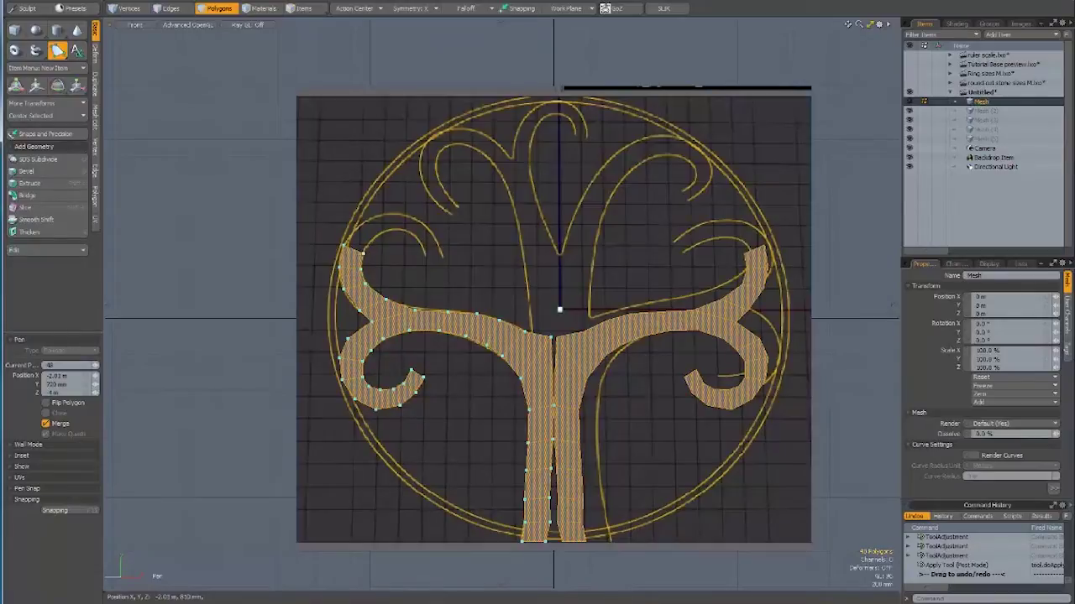
left_click(360, 228)
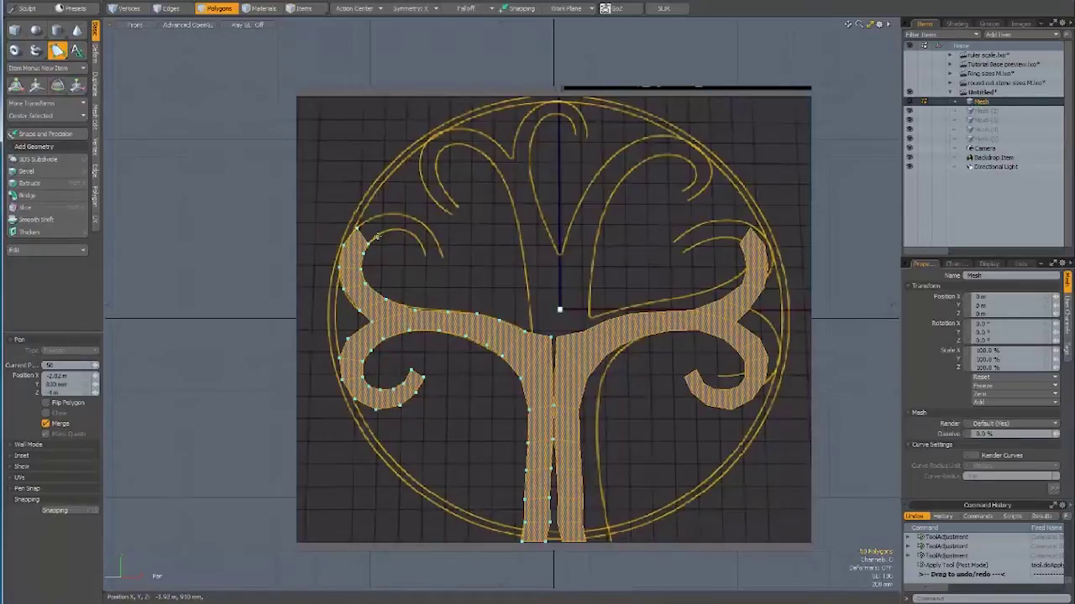
left_click(372, 219)
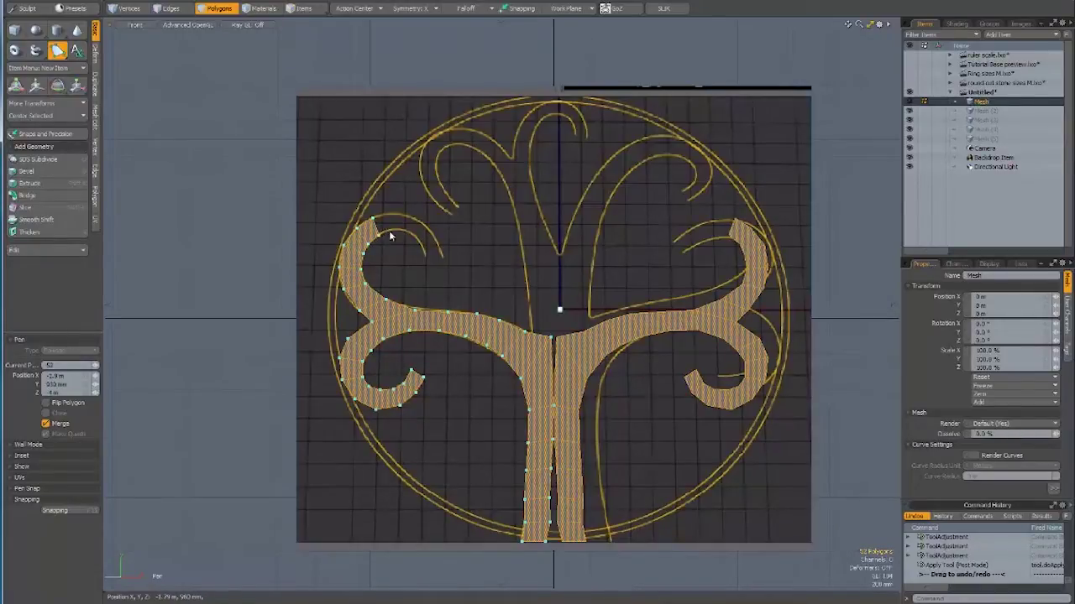
left_click(389, 216)
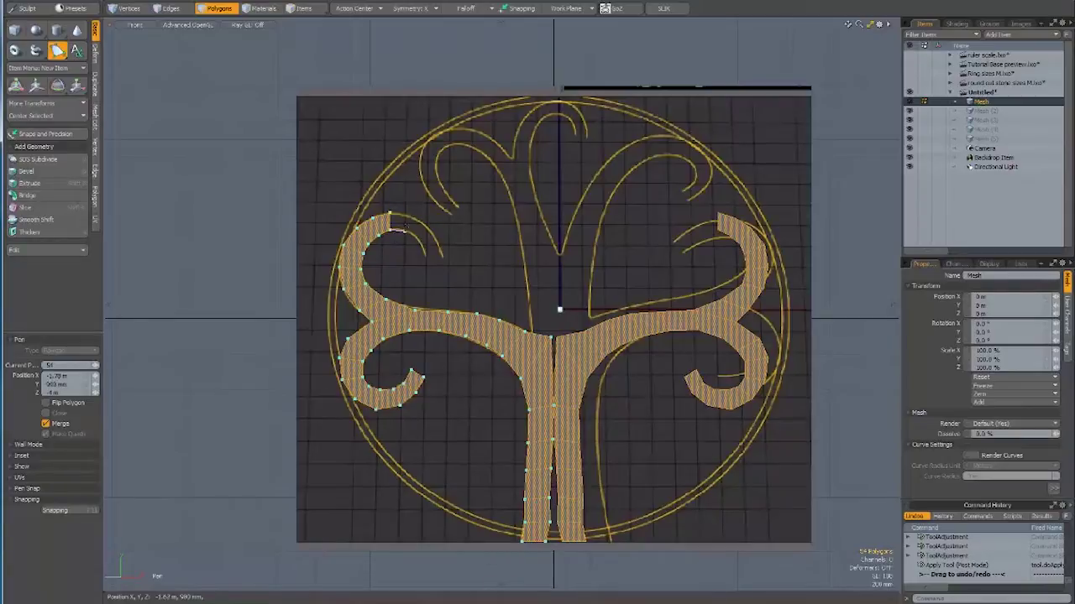
left_click(412, 217)
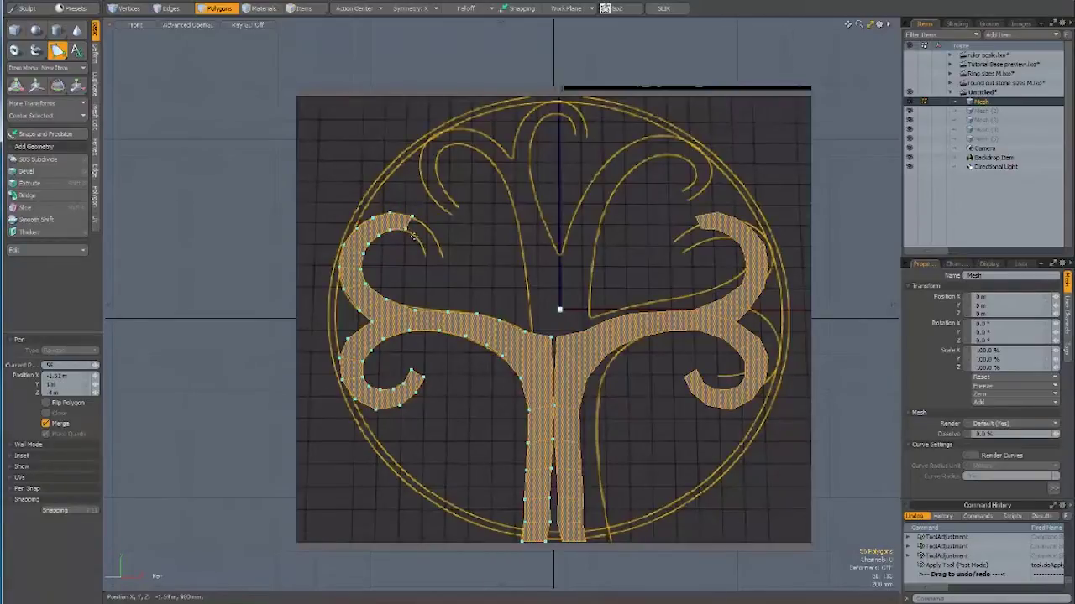
left_click(426, 225)
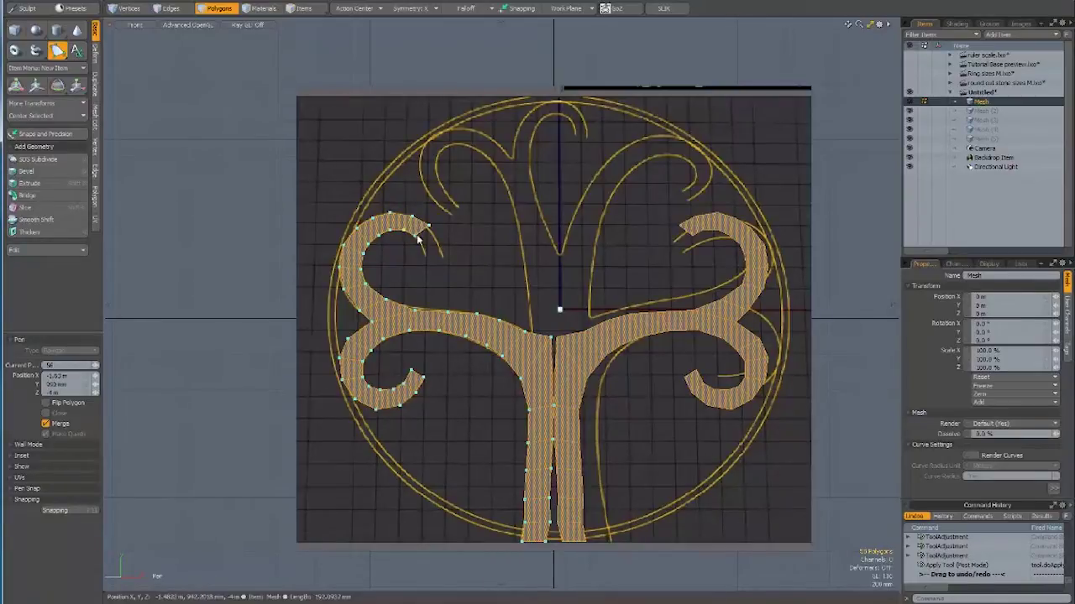
left_click(424, 241)
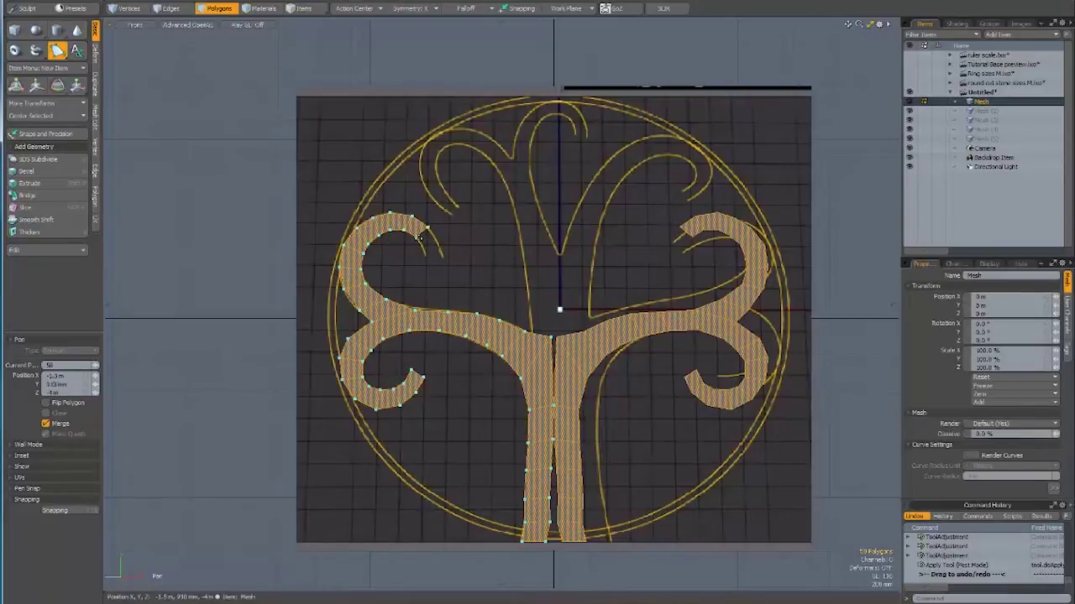
left_click(436, 245)
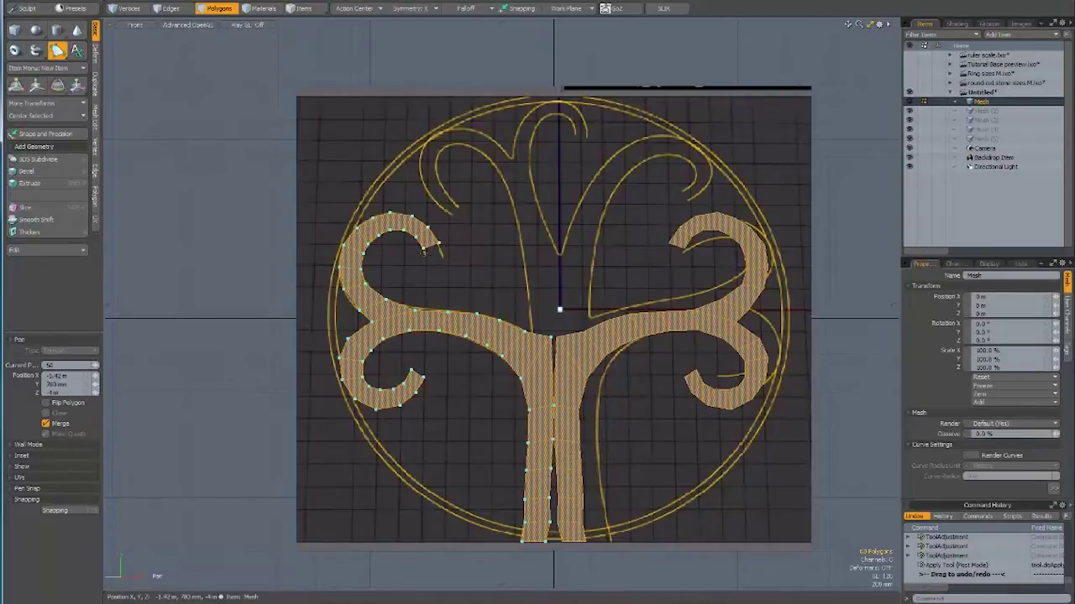
left_click(444, 251)
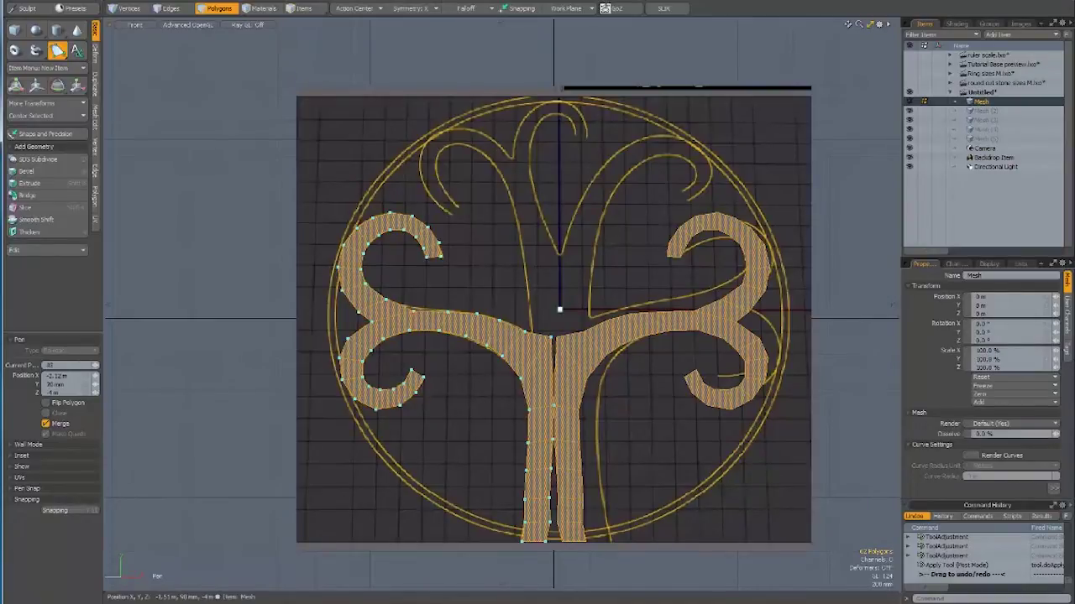
Narrow the gap down the trunk centre and straighten the centre seam
left_click(439, 333)
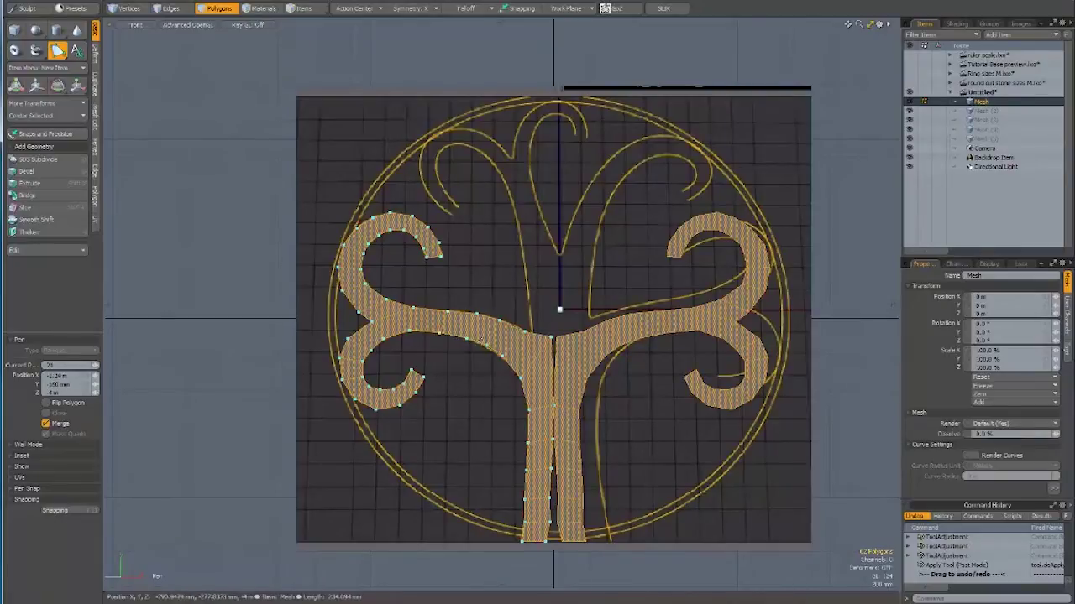
left_click(514, 359)
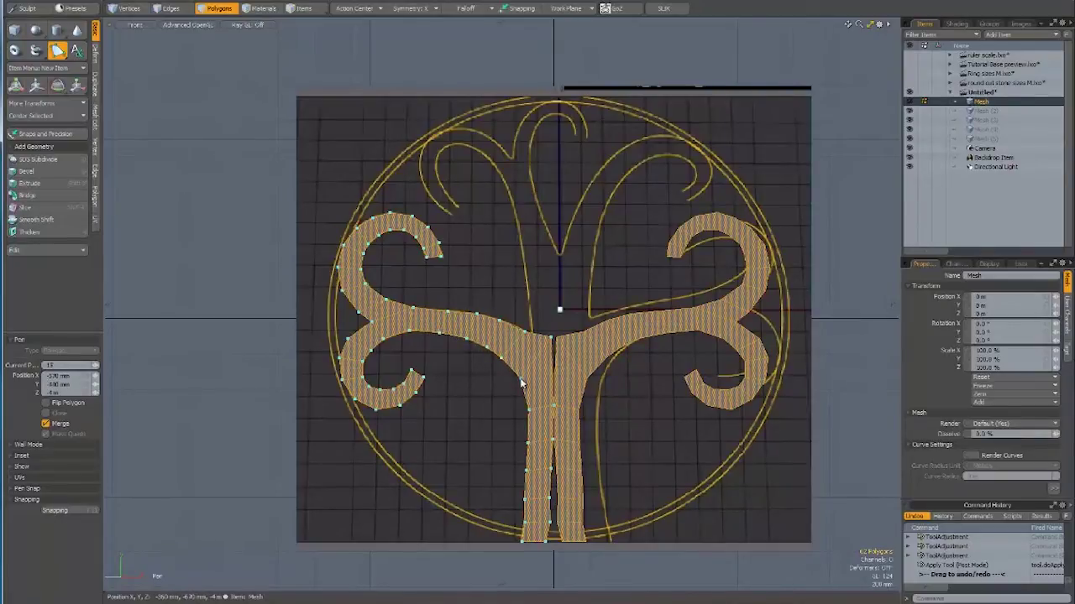
left_click(549, 441)
left_click_drag(551, 403, 557, 395)
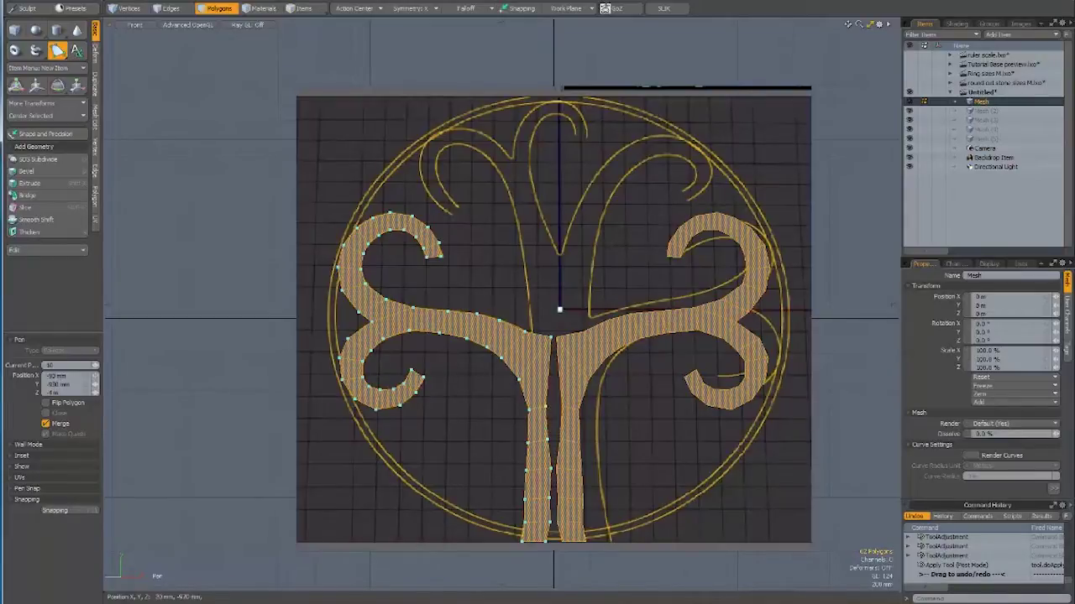
left_click(554, 466)
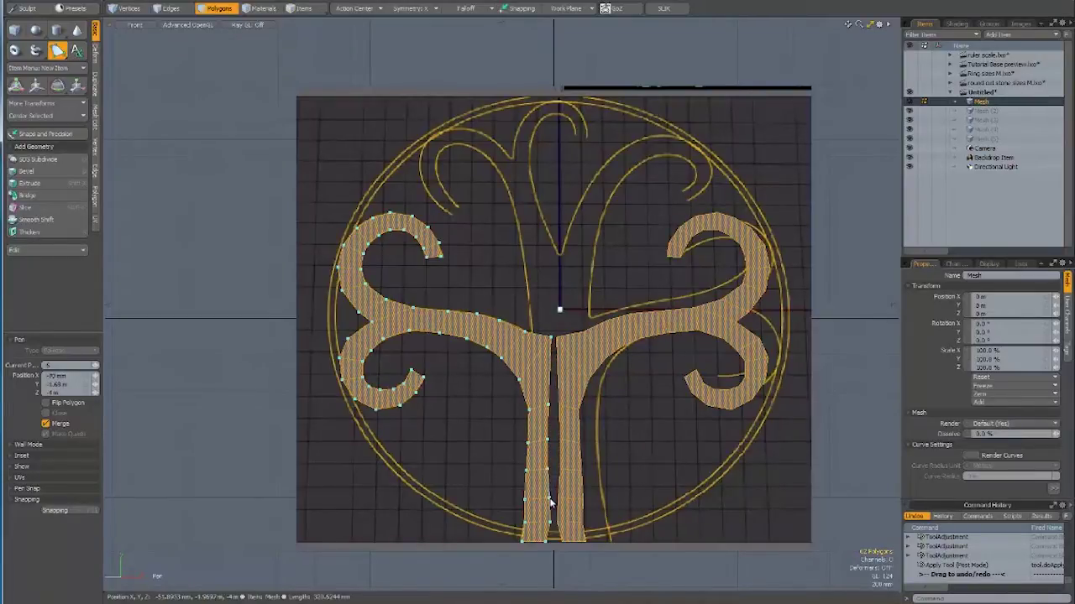
left_click_drag(549, 504, 550, 526)
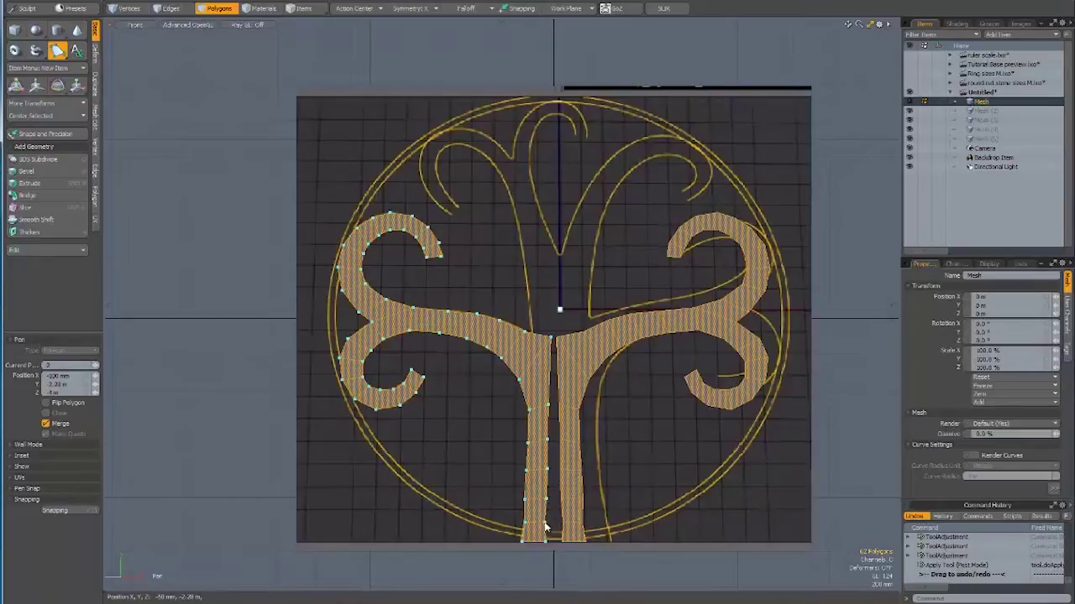
Reshape the trunk's inner edge from top to bottom and commit the drawing
left_click_drag(557, 309, 558, 311)
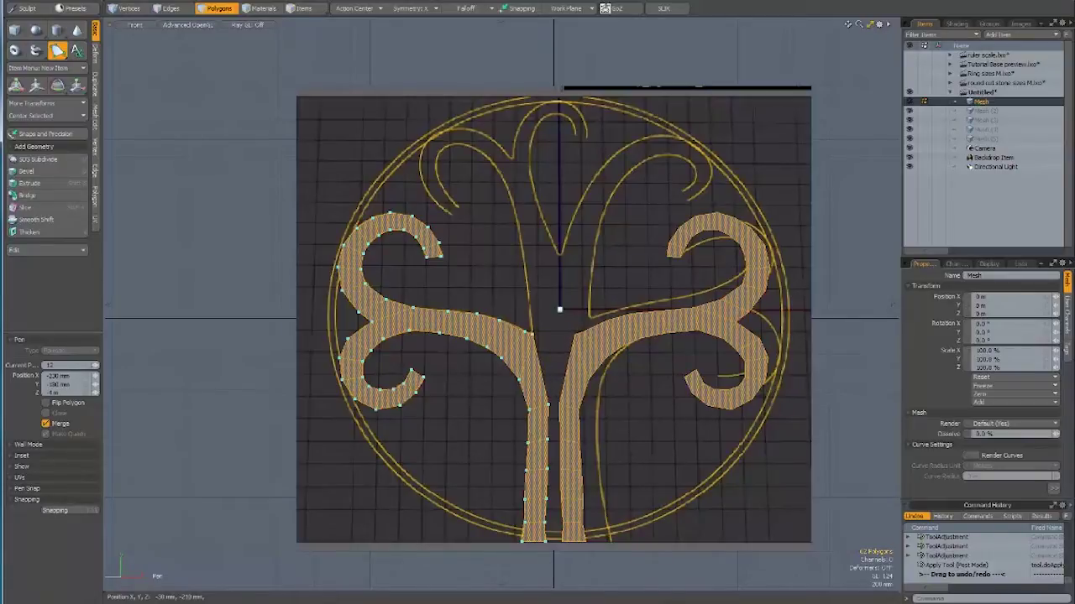
left_click_drag(549, 409, 541, 405)
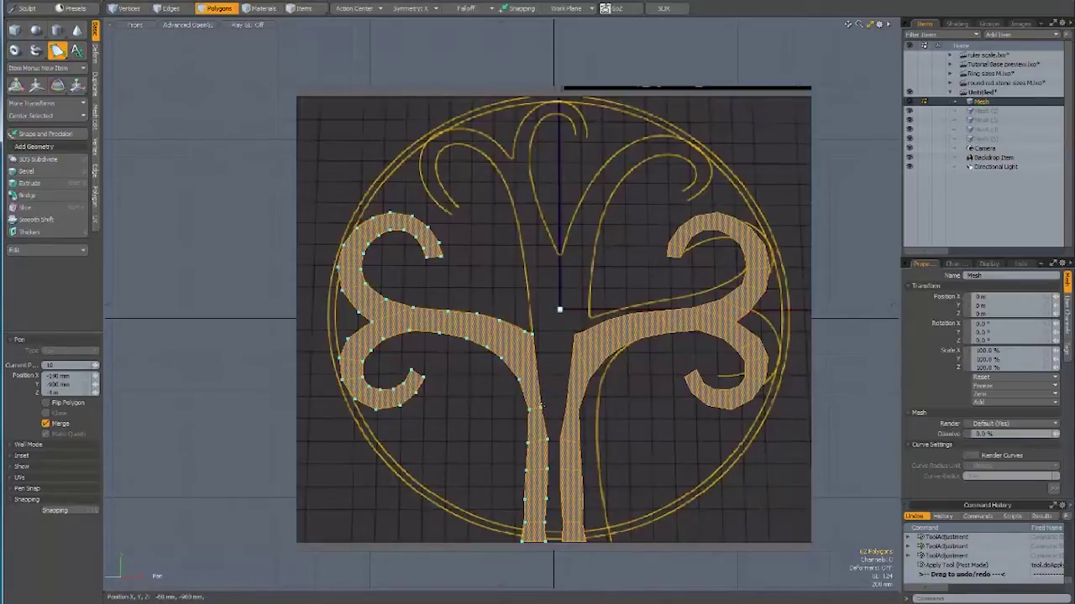
left_click(550, 444)
left_click(547, 502)
left_click(544, 538)
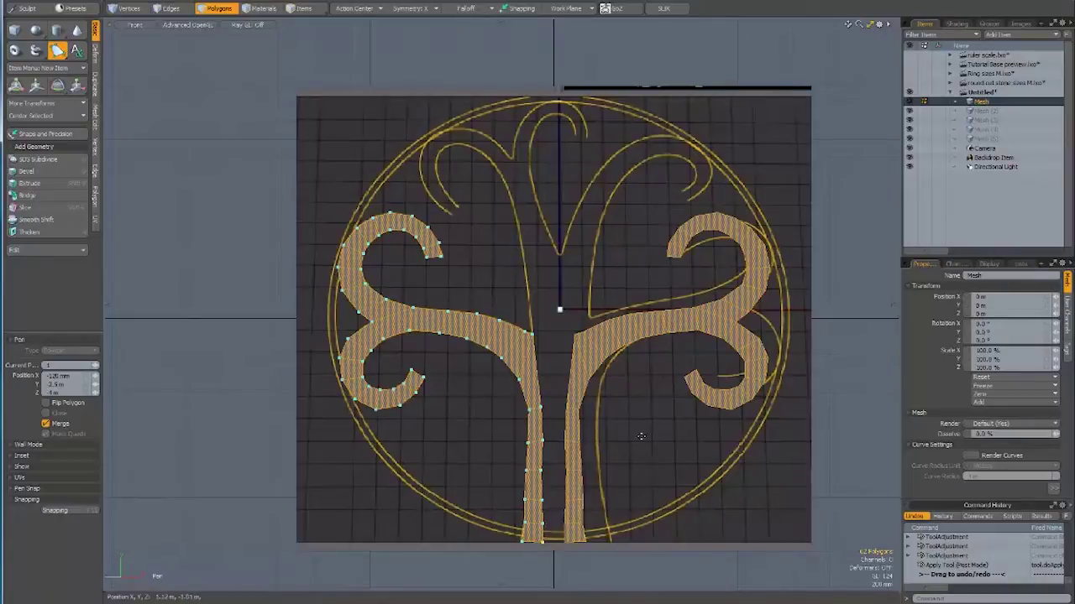
key("space")
Clear the selection and turn X symmetry off
mouse_move(805, 220)
right_mouse_down()
mouse_move(618, 595)
mouse_move(780, 455)
right_mouse_up()
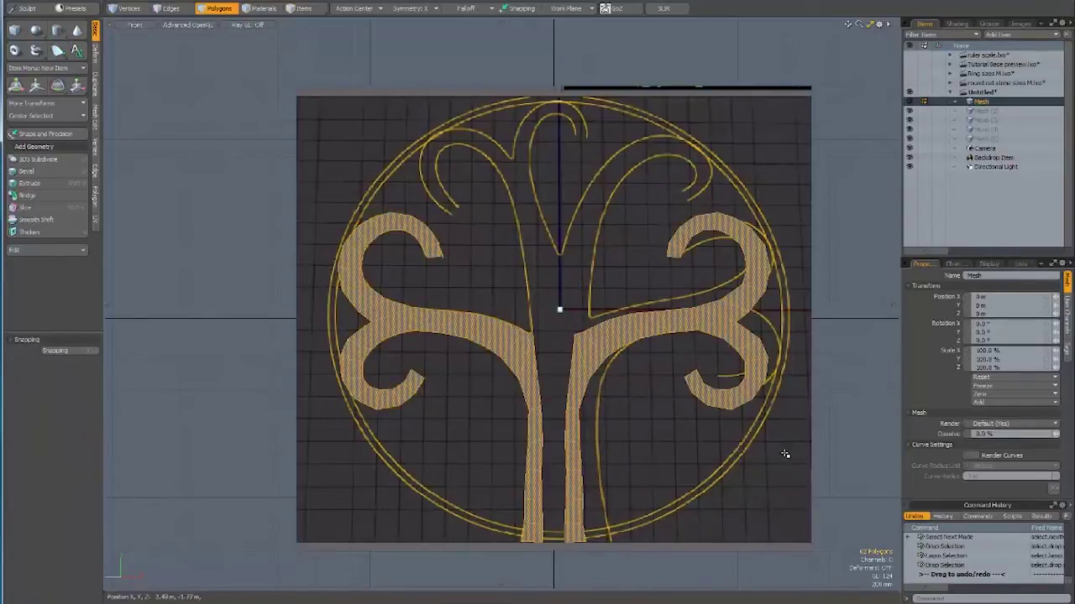
left_click(783, 475)
left_click(412, 9)
left_click(426, 20)
Select the right trunk half, move it 250 mm right and rotate it 3°
mouse_move(769, 176)
right_mouse_down()
mouse_move(595, 242)
mouse_move(556, 470)
mouse_move(664, 568)
mouse_move(601, 552)
right_mouse_up()
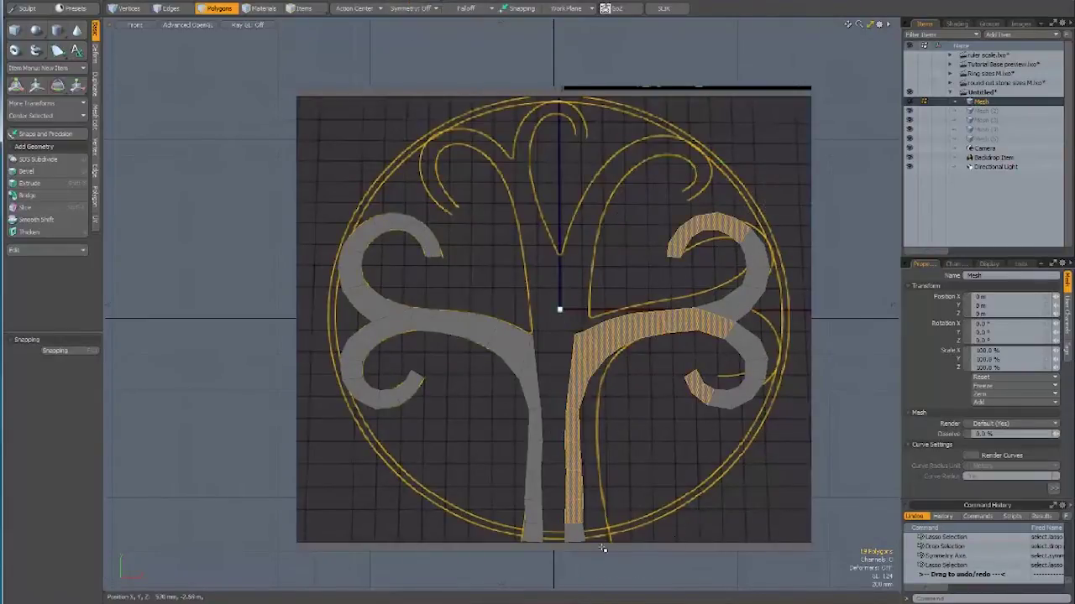
mouse_move(604, 503)
right_mouse_down()
mouse_move(579, 564)
mouse_move(617, 519)
mouse_move(624, 541)
right_mouse_up()
mouse_move(798, 391)
right_mouse_down("ctrl")
mouse_move(739, 186)
mouse_move(767, 479)
mouse_move(730, 472)
right_mouse_up("ctrl")
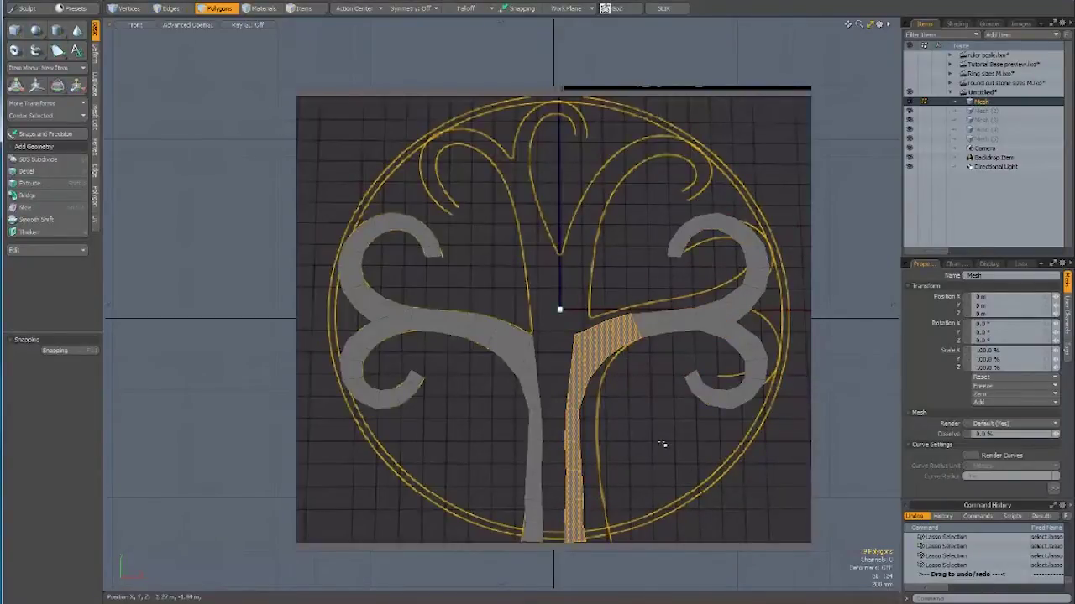
key("w")
left_click_drag(661, 428, 687, 425)
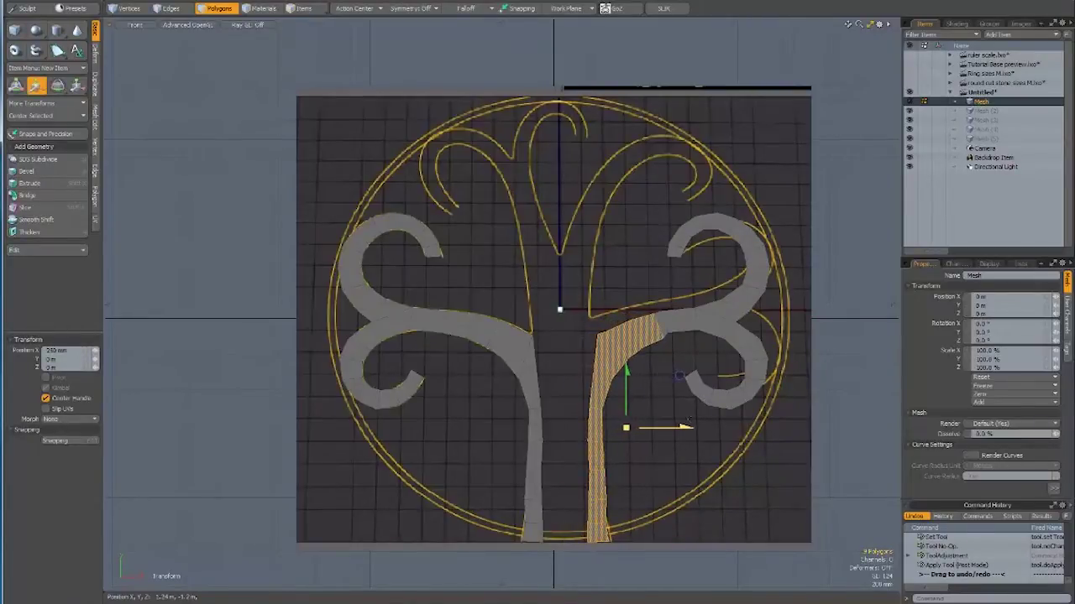
key("e")
left_click_drag(679, 528, 671, 525)
key("space")
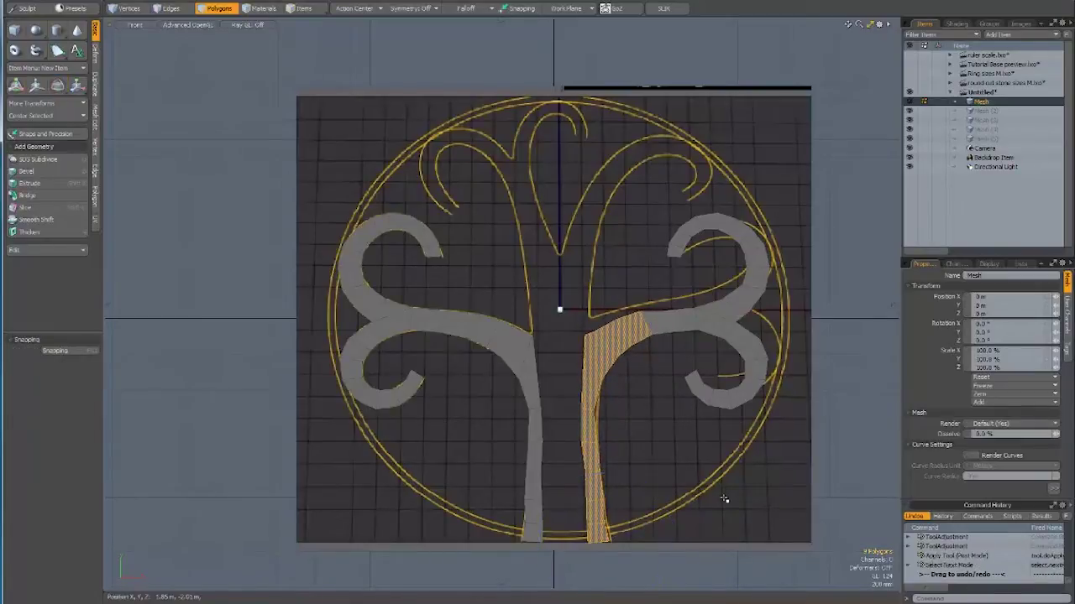
Reshape the trunk junction vertex with Element Move
left_click(719, 496)
key("t")
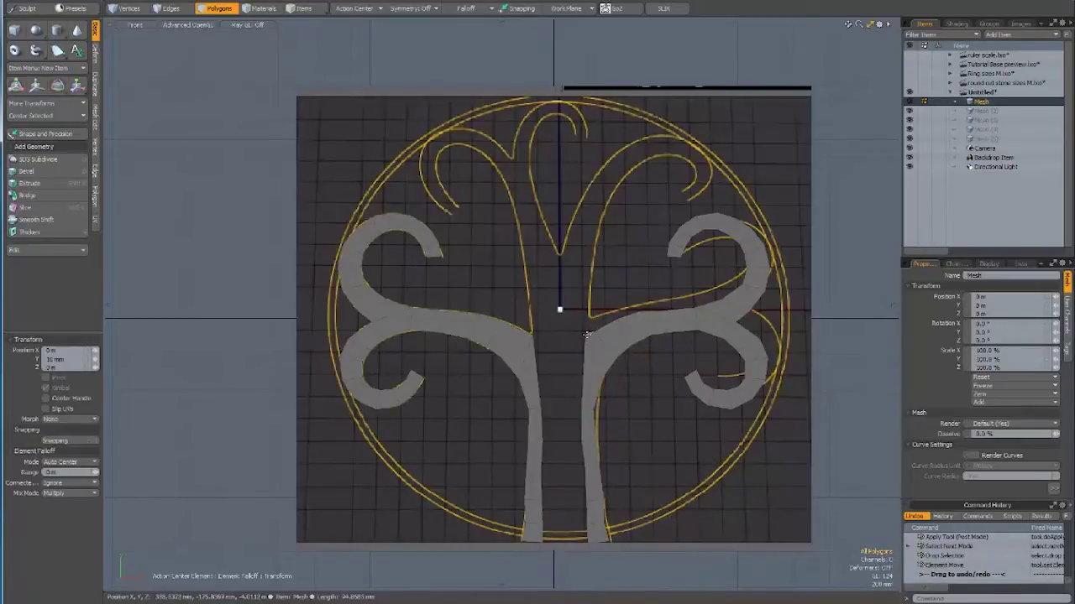
left_click_drag(591, 316, 596, 340)
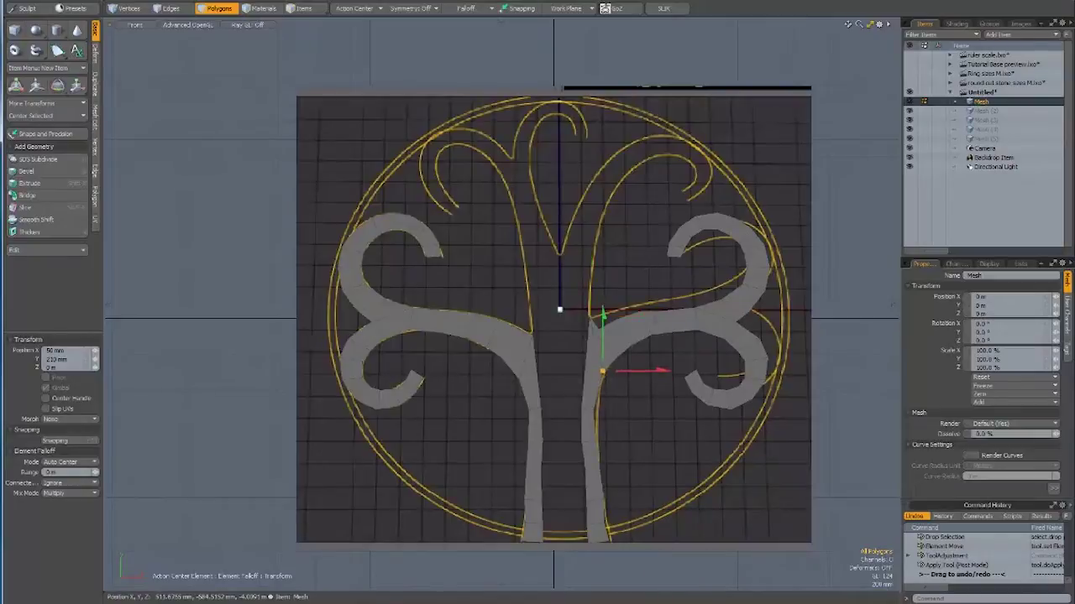
left_click_drag(651, 289, 662, 259)
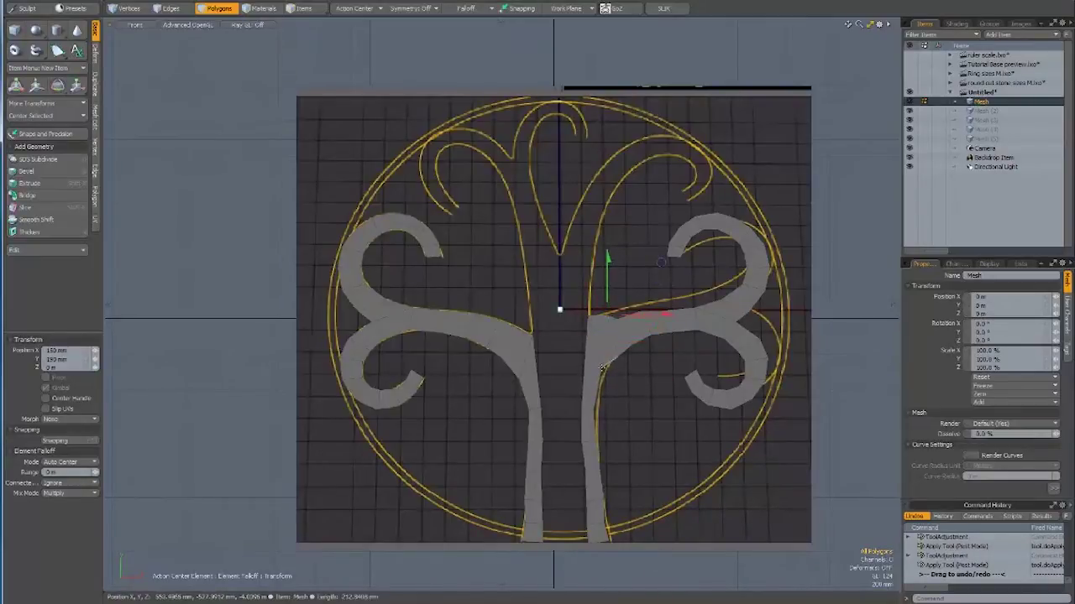
left_click_drag(592, 405, 577, 411)
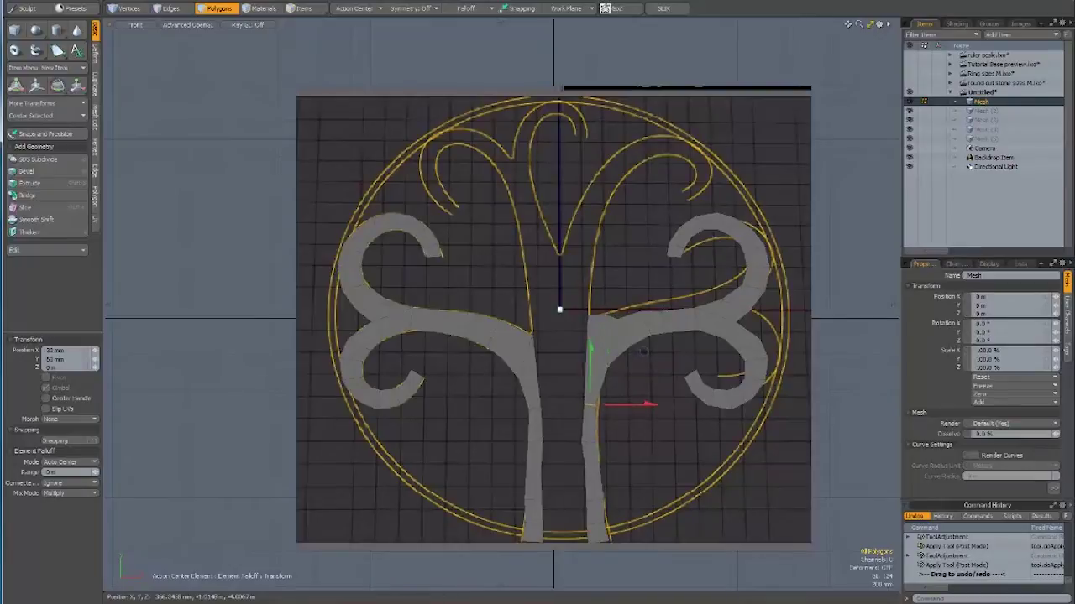
Pick points along the trunk base, branch junction and right branch
left_click(592, 434)
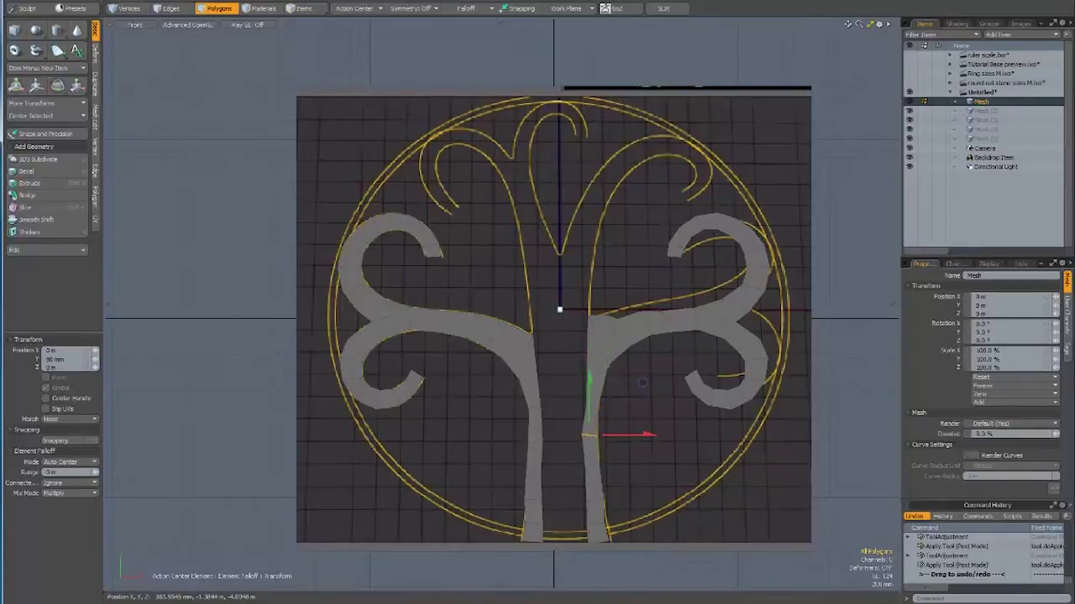
left_click(608, 525)
left_click(612, 537)
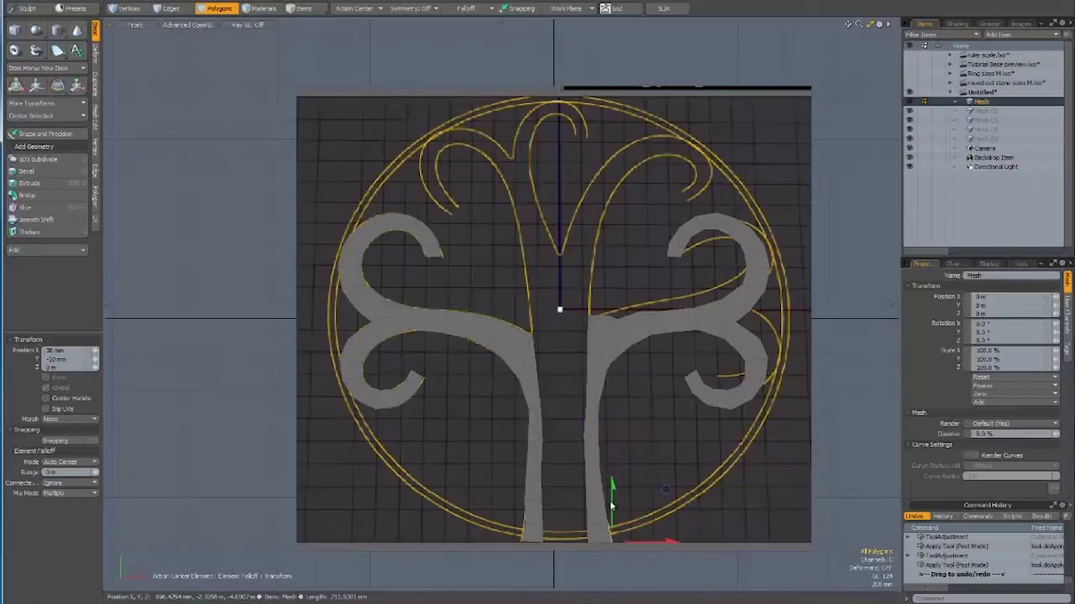
left_click(604, 312)
left_click(631, 306)
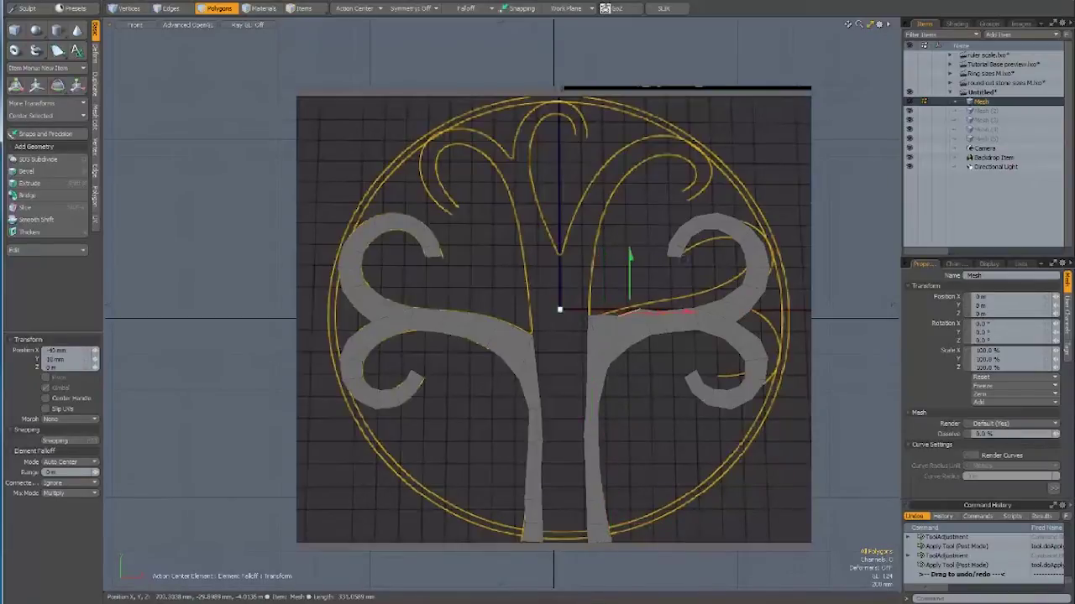
left_click(637, 338)
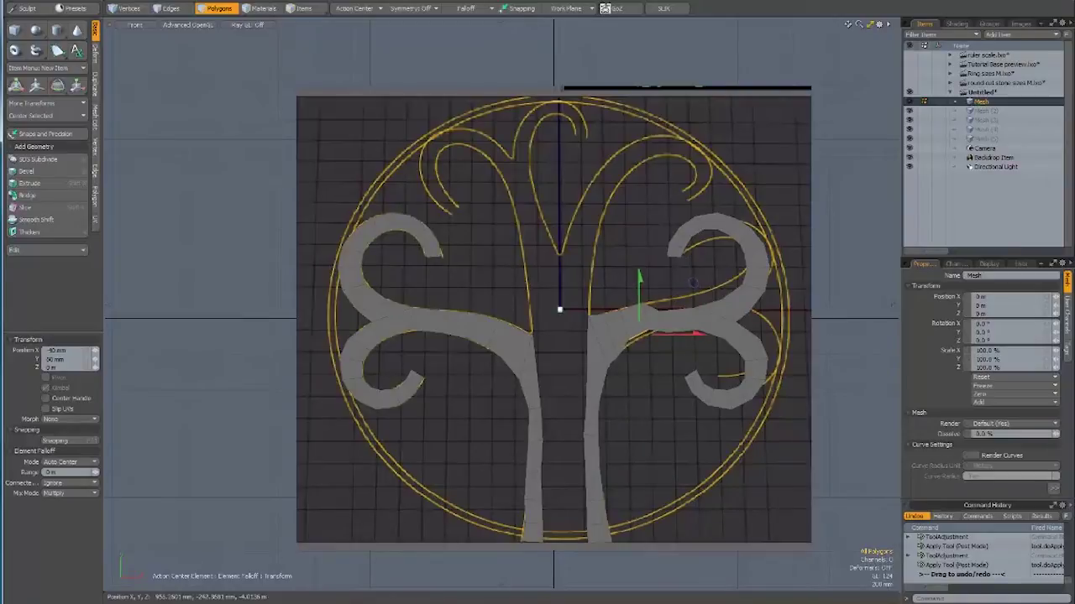
left_click(678, 296)
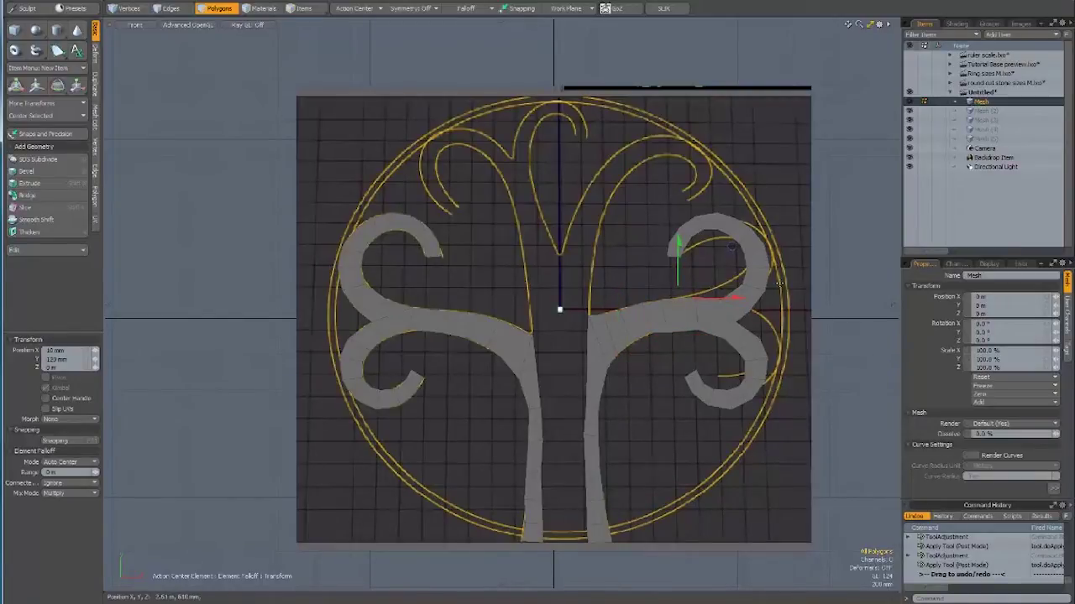
Push the right branch sections outward and down to follow the backdrop lines
left_click_drag(735, 306, 779, 281)
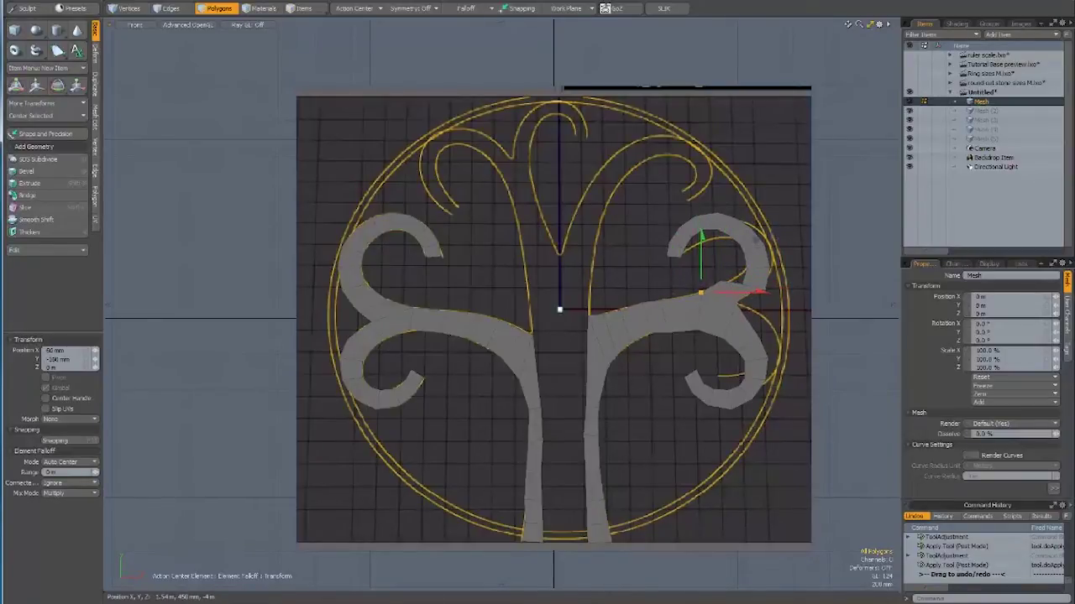
left_click(671, 316)
left_click_drag(672, 316, 677, 327)
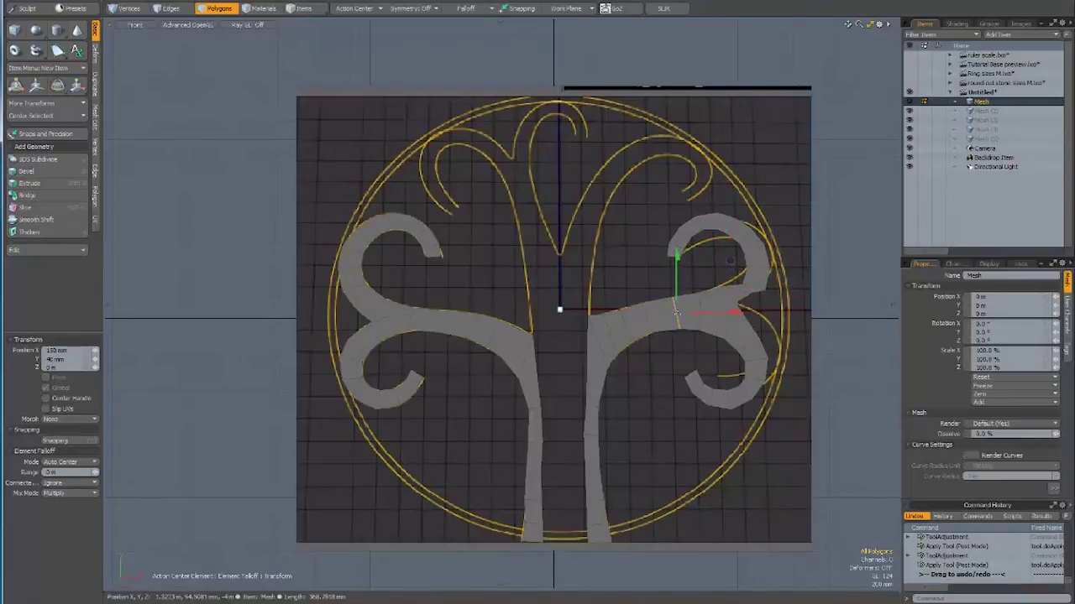
left_click_drag(731, 270, 758, 269)
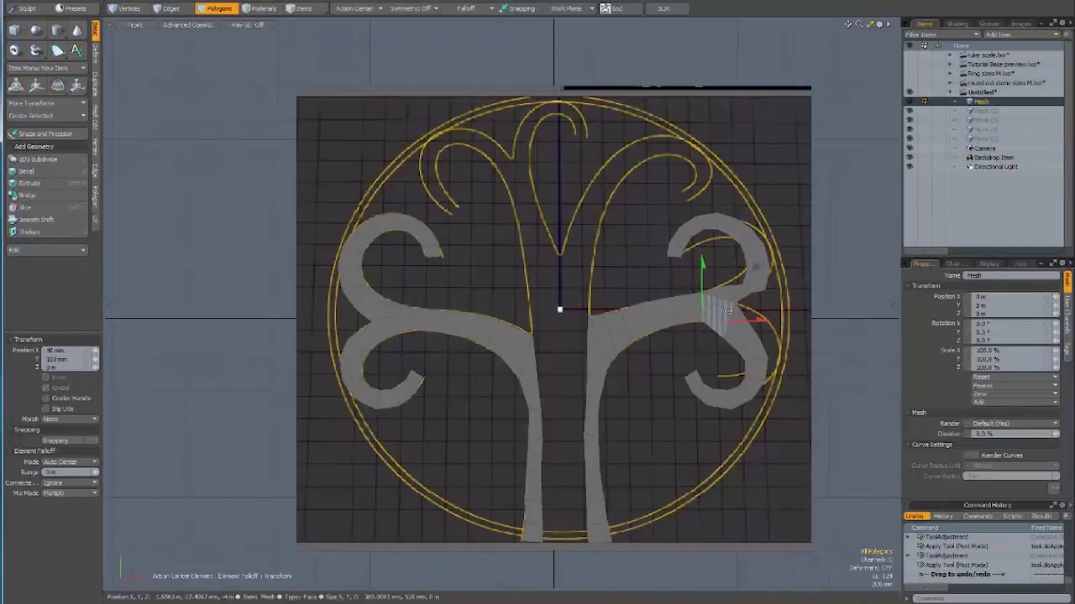
left_click_drag(723, 339, 750, 342)
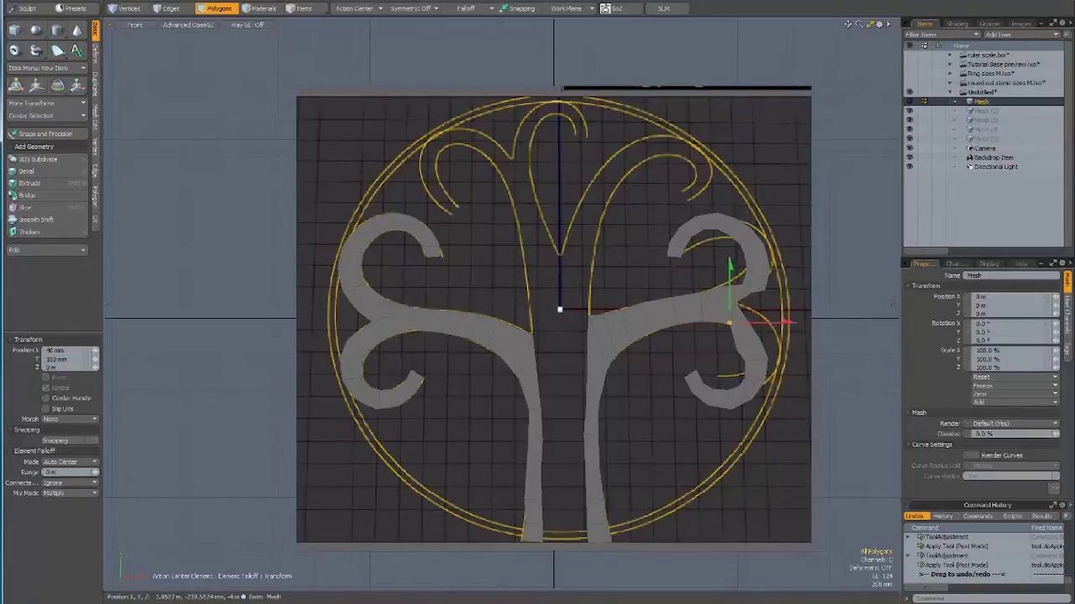
left_click_drag(729, 270, 756, 303)
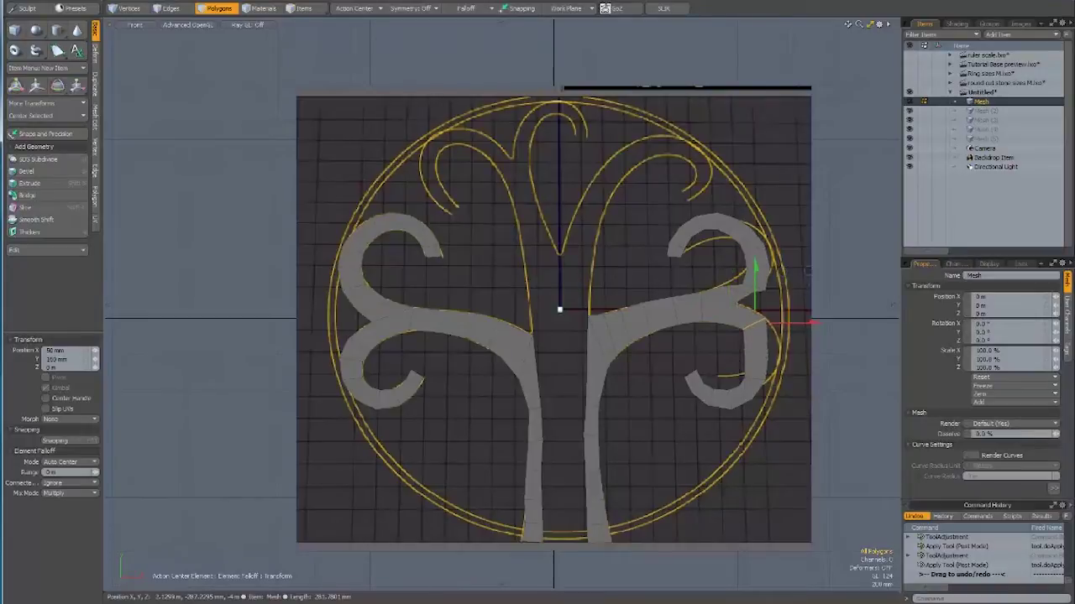
left_click_drag(767, 344, 769, 356)
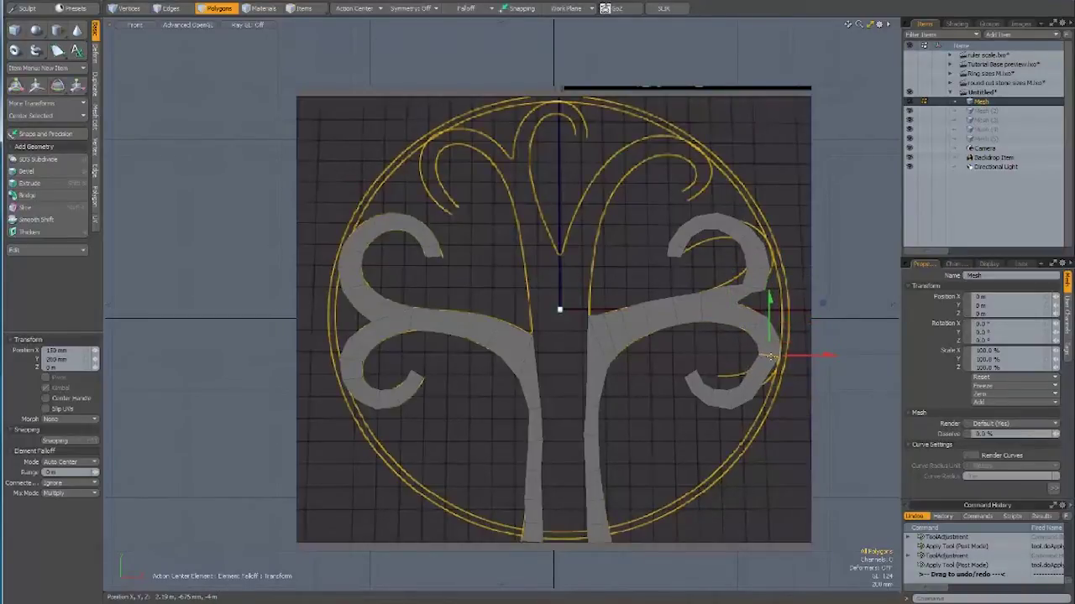
left_click_drag(770, 354, 758, 375)
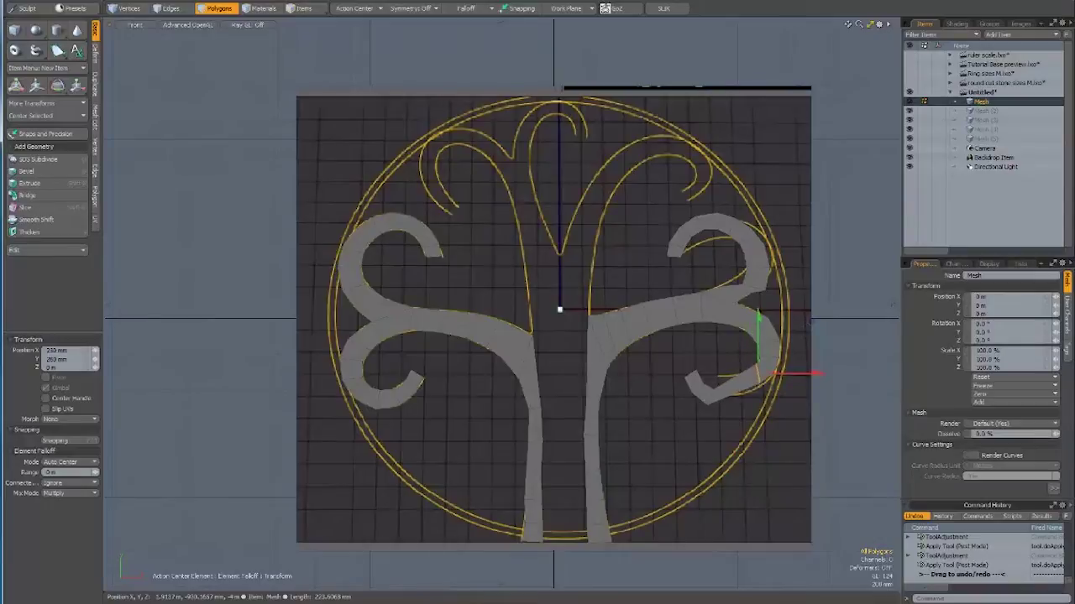
Move the connected lower curl left and adjust its bottom
left_click(798, 329)
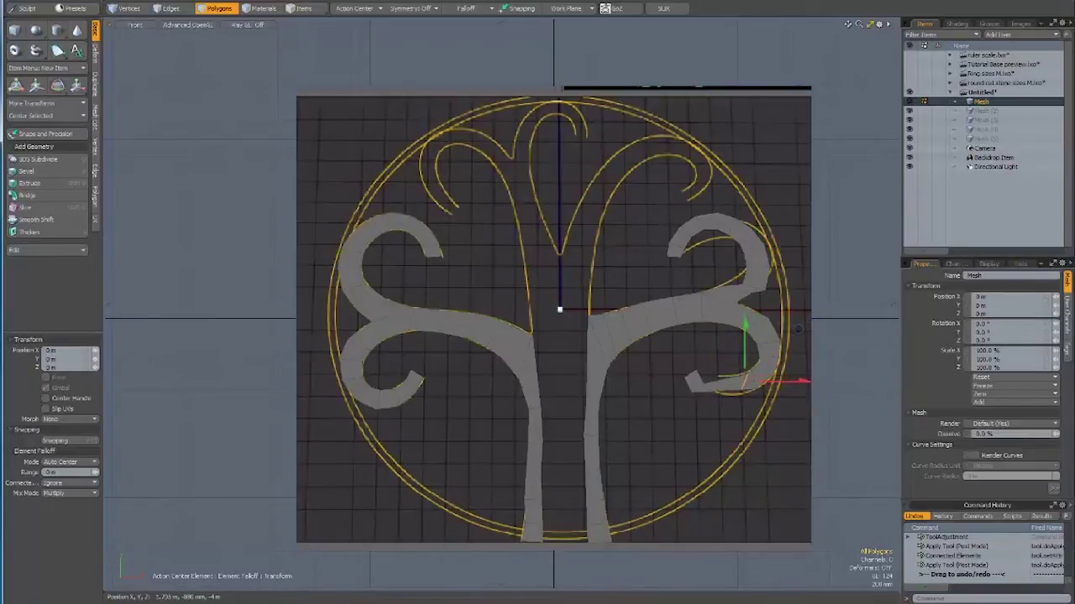
mouse_move(789, 327)
left_mouse_down()
mouse_move(770, 331)
mouse_move(762, 317)
mouse_move(767, 328)
left_mouse_up()
left_click_drag(724, 384, 730, 387)
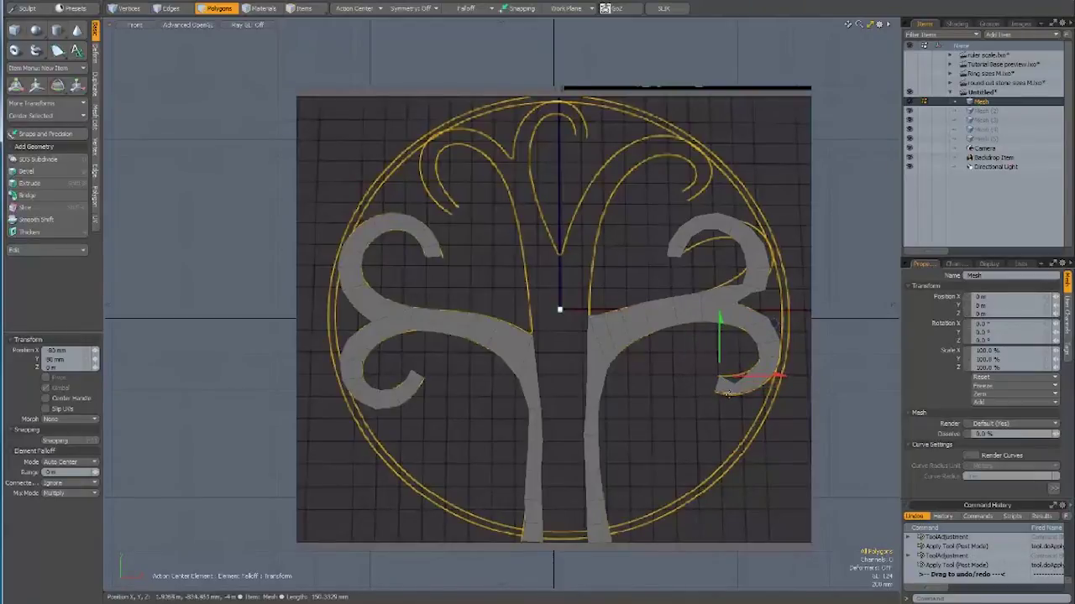
left_click_drag(727, 385, 732, 377)
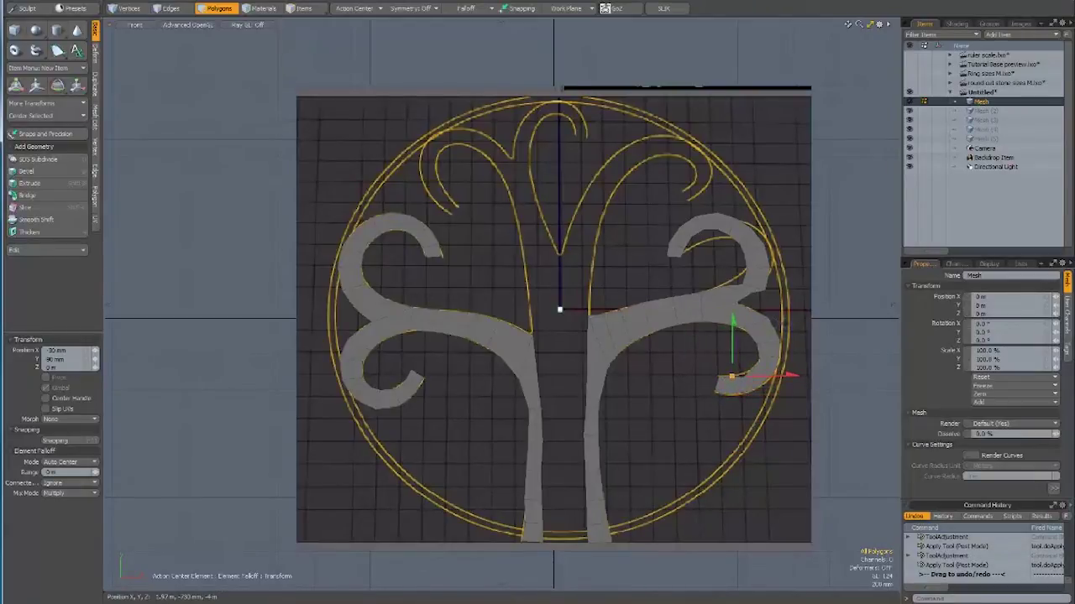
Pick points along the right trunk edge and up the curl to its upper tip
left_click(661, 414)
left_click(744, 386)
left_click(758, 359)
left_click(758, 342)
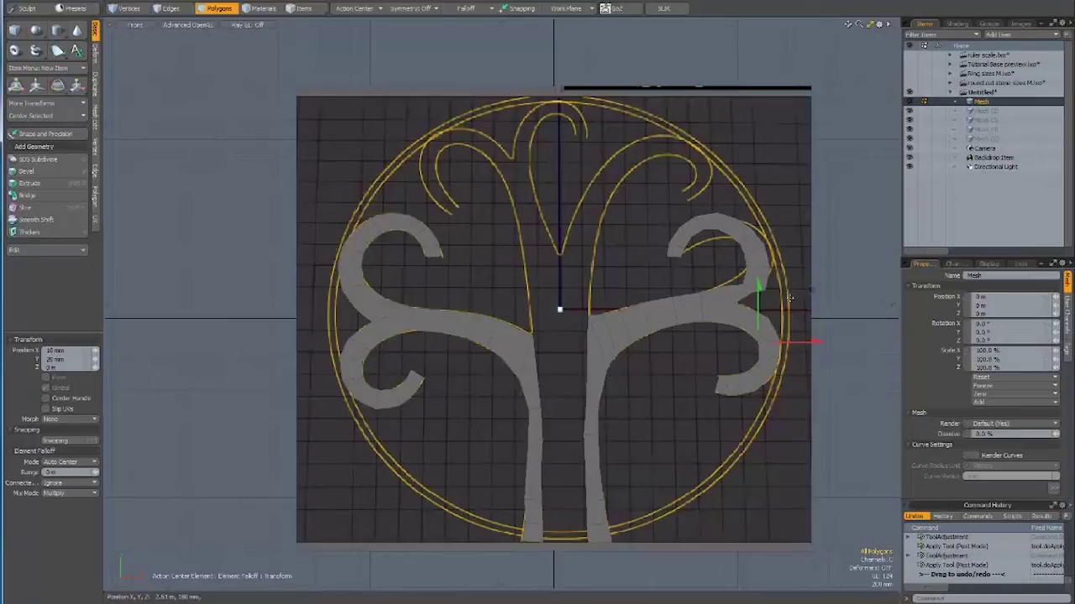
left_click(751, 274)
left_click(764, 248)
left_click(763, 253)
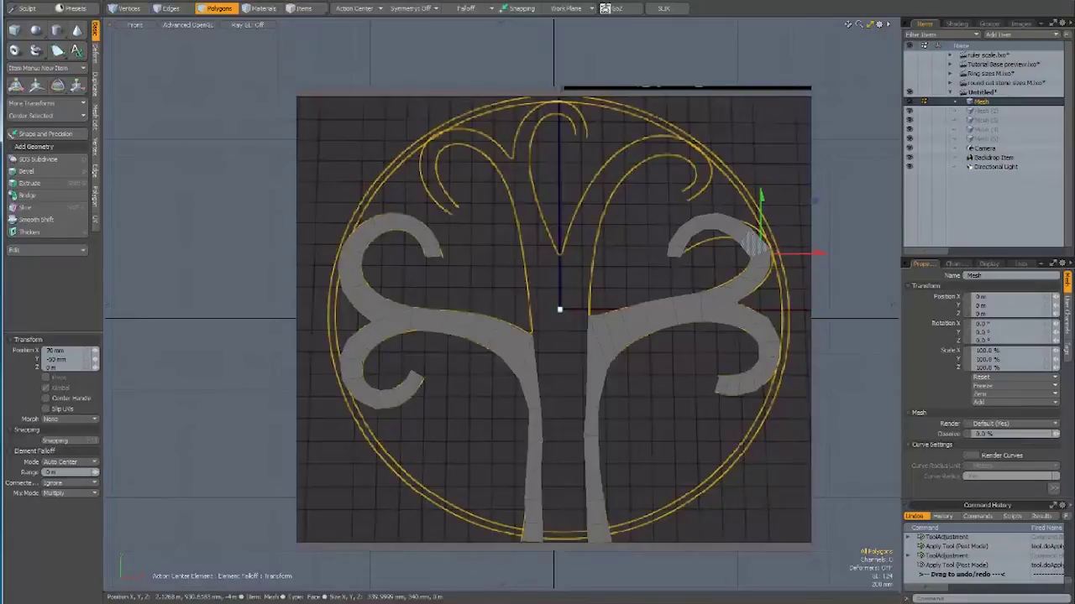
Pull the right upper curl's tip and end onto the traced outline
left_click(754, 240)
left_click_drag(754, 239, 722, 229)
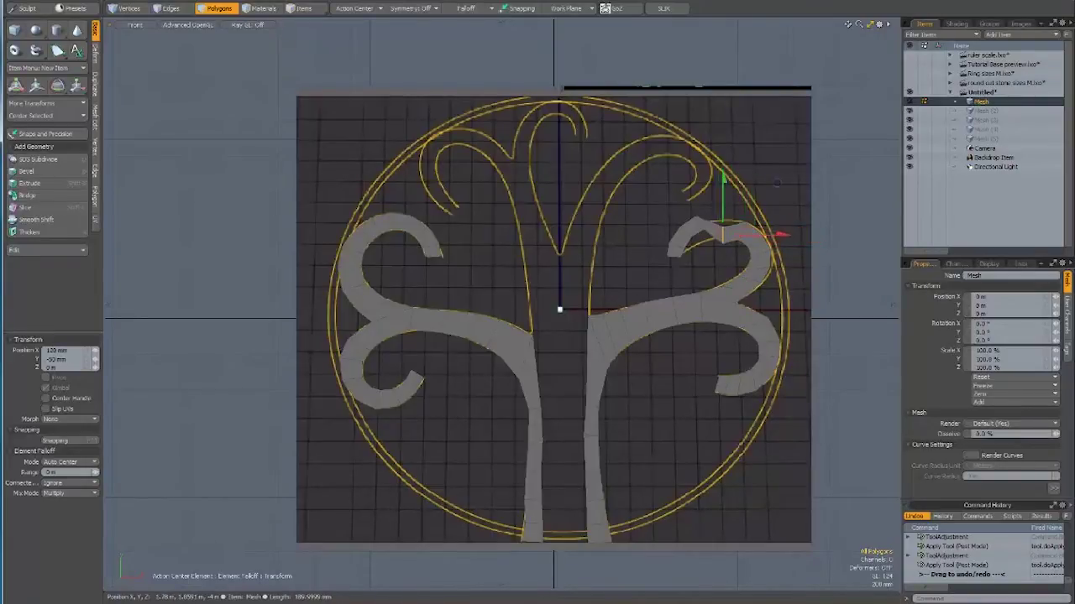
mouse_move(781, 176)
left_mouse_down()
mouse_move(728, 192)
mouse_move(736, 200)
mouse_move(760, 187)
left_mouse_up()
left_click_drag(708, 223, 719, 222)
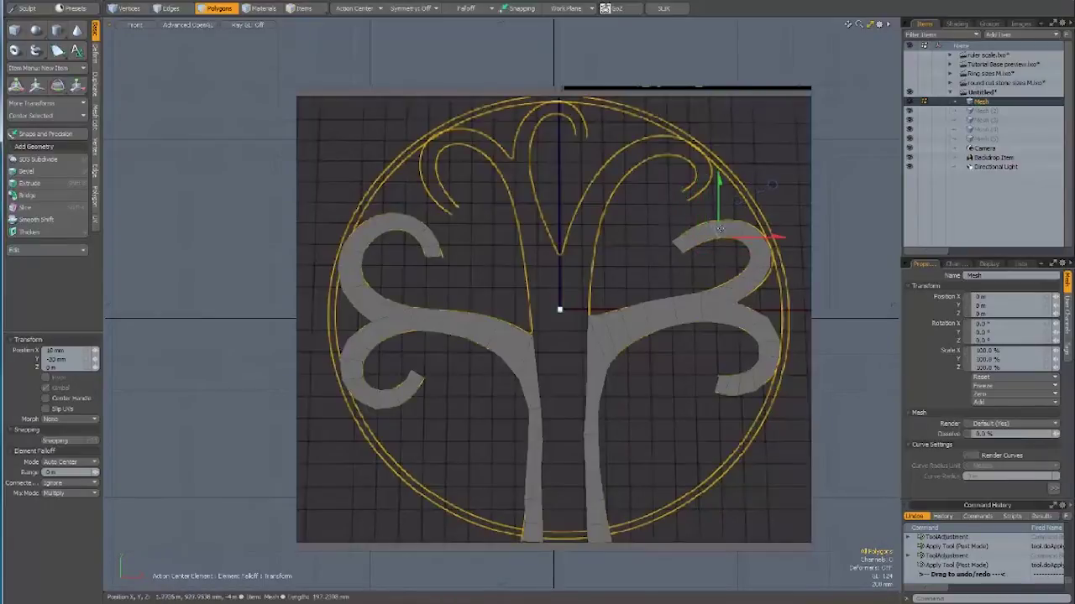
mouse_move(722, 221)
left_mouse_down()
mouse_move(722, 204)
mouse_move(793, 227)
left_mouse_up()
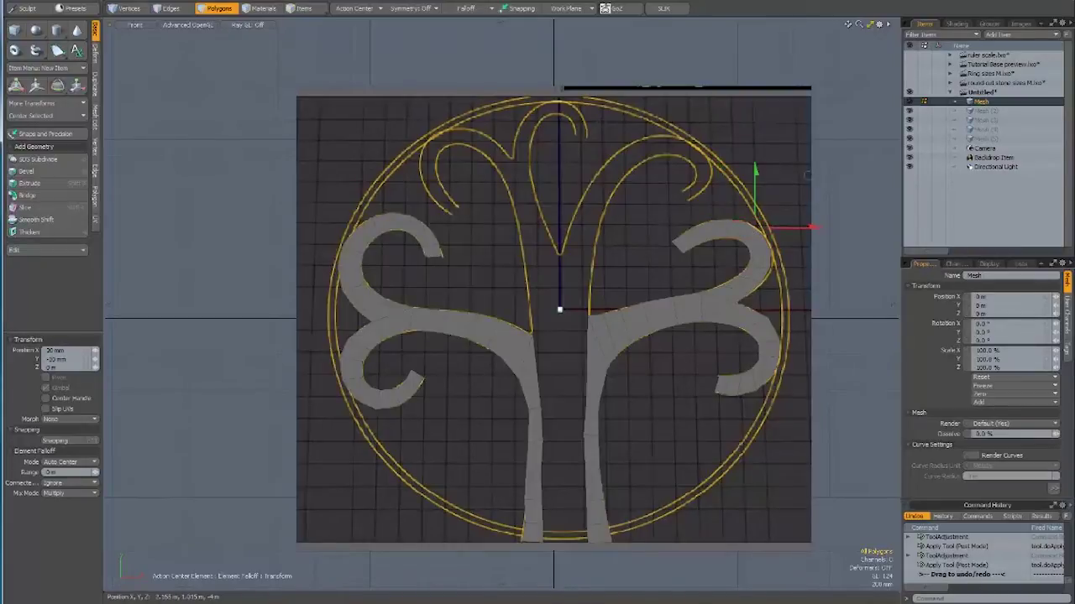
mouse_move(806, 173)
left_mouse_down()
mouse_move(821, 222)
mouse_move(810, 237)
mouse_move(782, 226)
left_mouse_up()
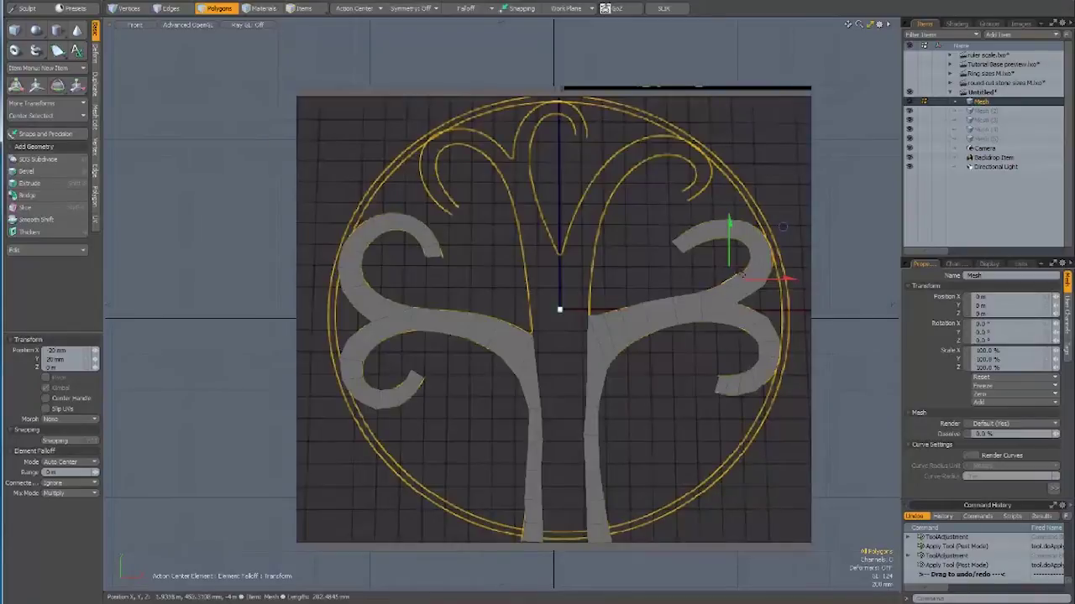
Align the lower right curl points along the ring edge
left_click(759, 298)
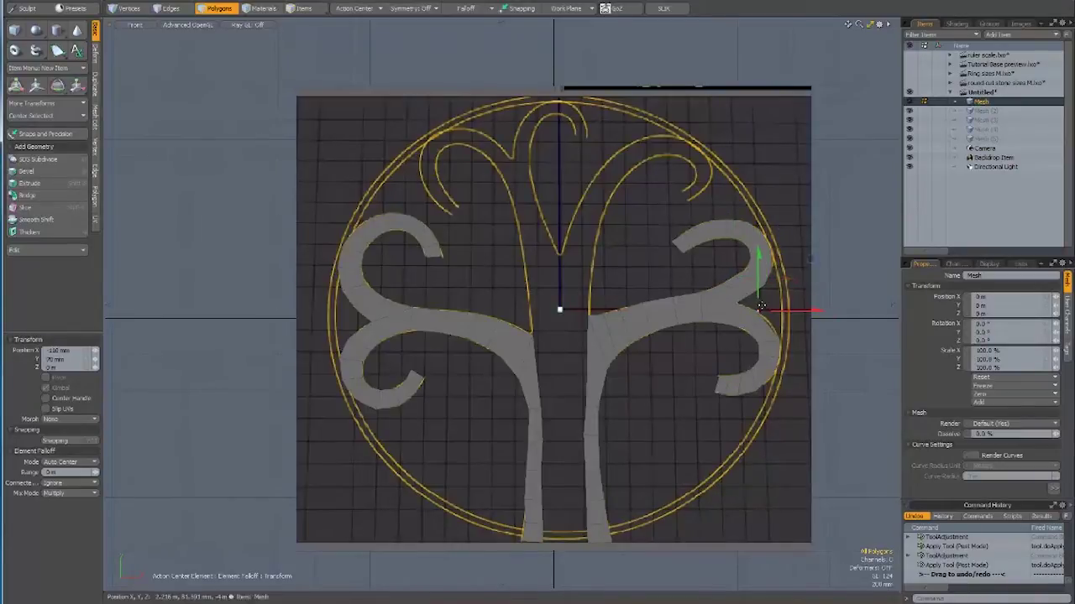
left_click(779, 338)
left_click_drag(779, 338, 776, 329)
left_click(778, 356)
left_click(756, 387)
left_click(742, 391)
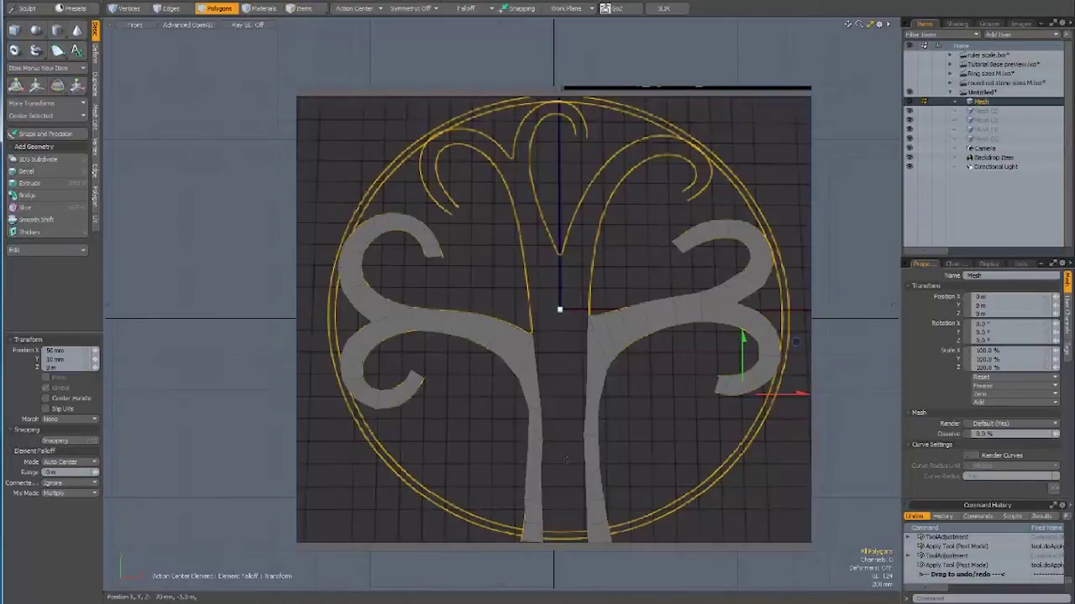
Bridge the inner trunk edges into one solid trunk
key("space")
key("space")
key("space")
key("space")
key("space")
key("space")
left_click(542, 534)
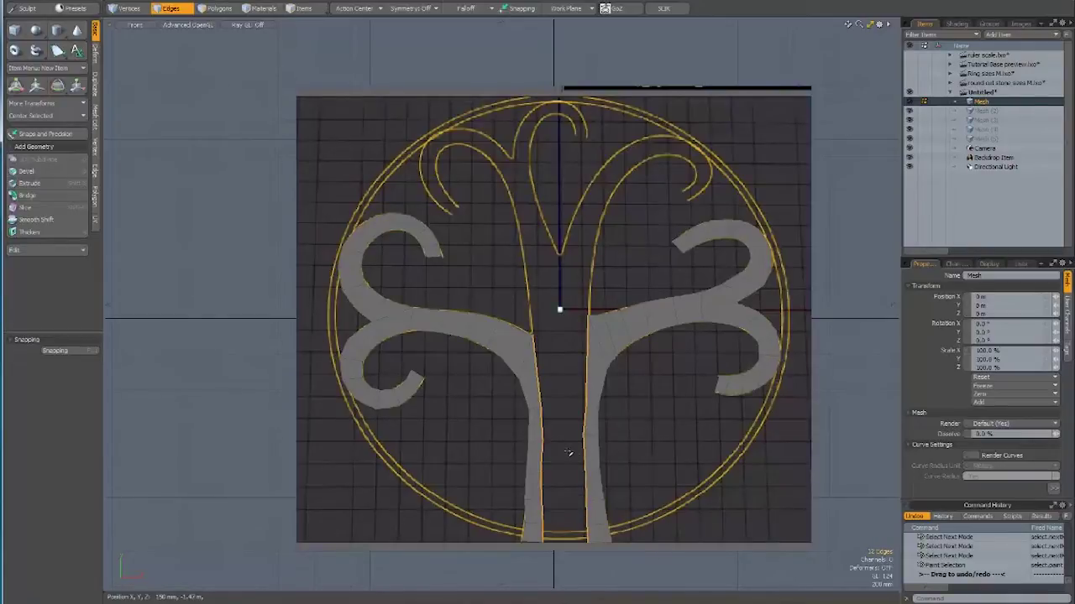
left_click(26, 195)
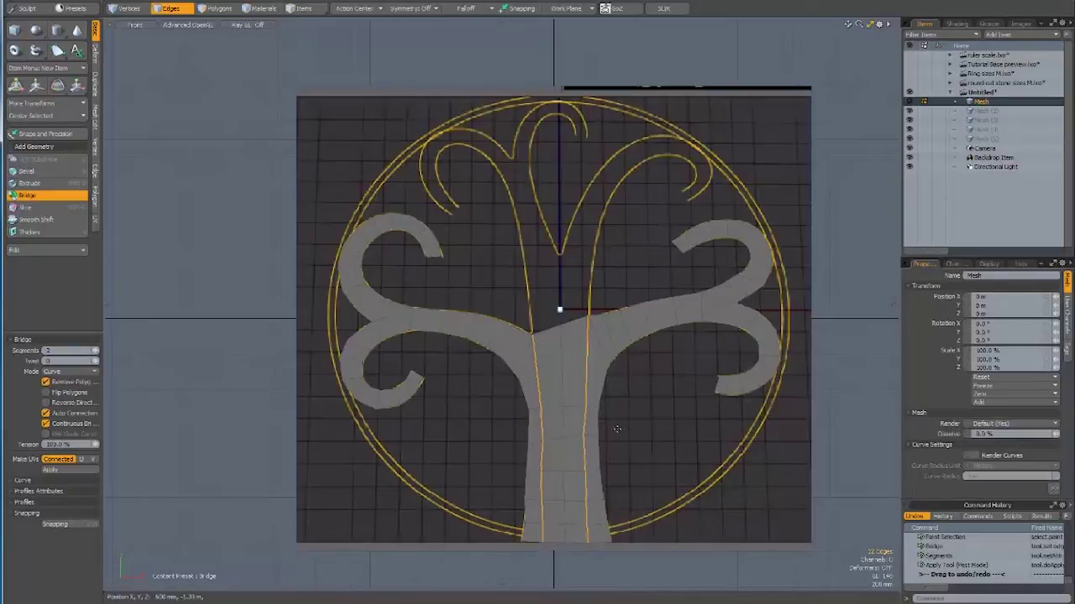
key("space")
left_click(632, 418)
Select the trunk's top edge and start Edge Extend
key("space")
key("space")
key("space")
left_click(546, 330)
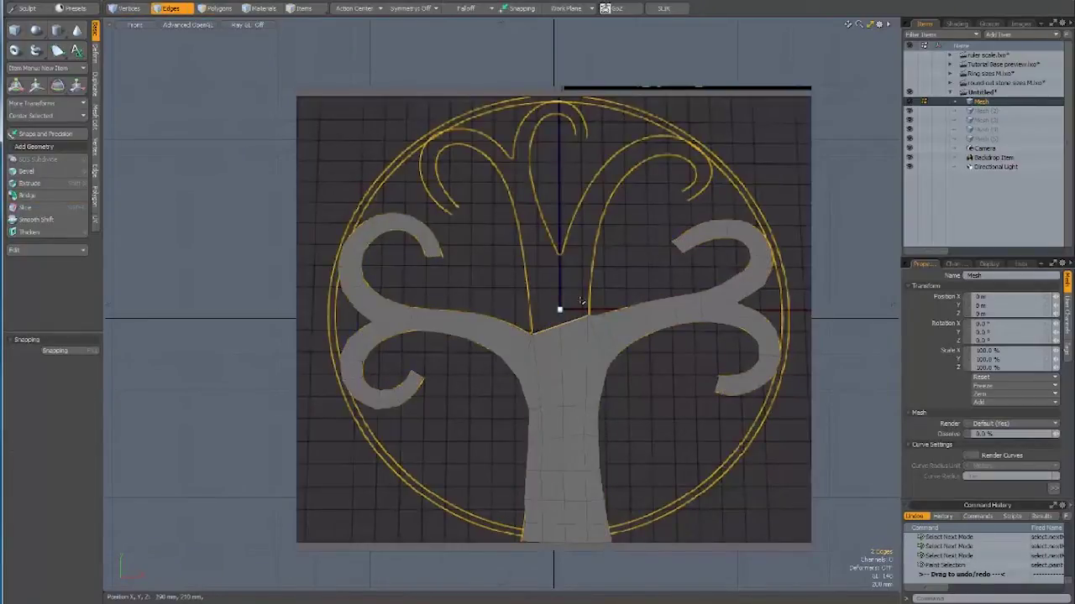
key("shift+x")
Extend the trunk's top edge upward with a slight tilt
left_click_drag(560, 310, 559, 273)
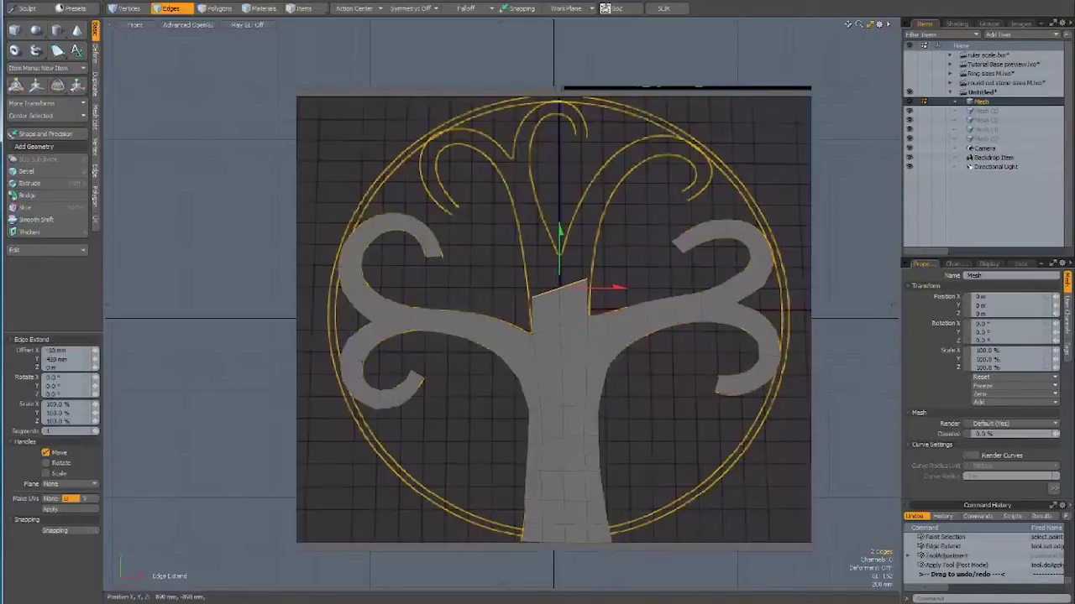
left_click_drag(628, 359, 624, 350)
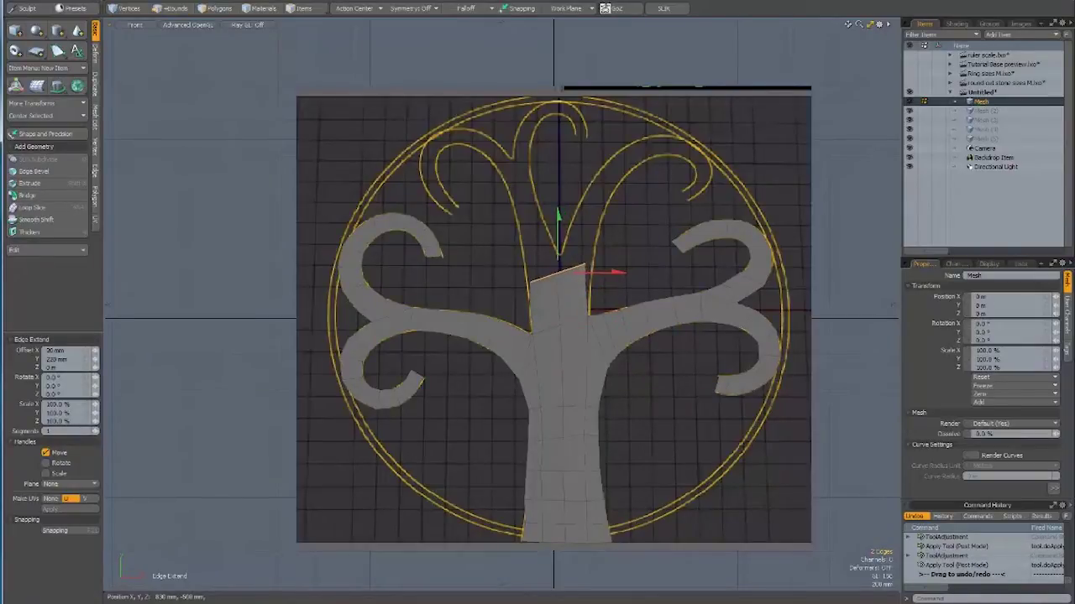
key("space")
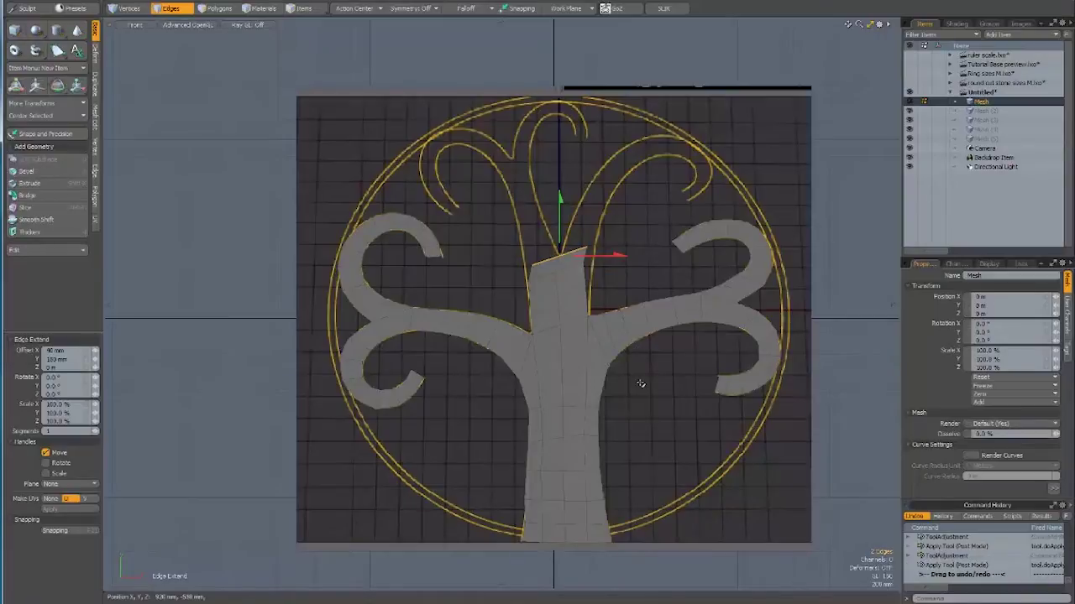
Raise the new top's corners to centre it, then select its top edge
key("t")
left_click(591, 288)
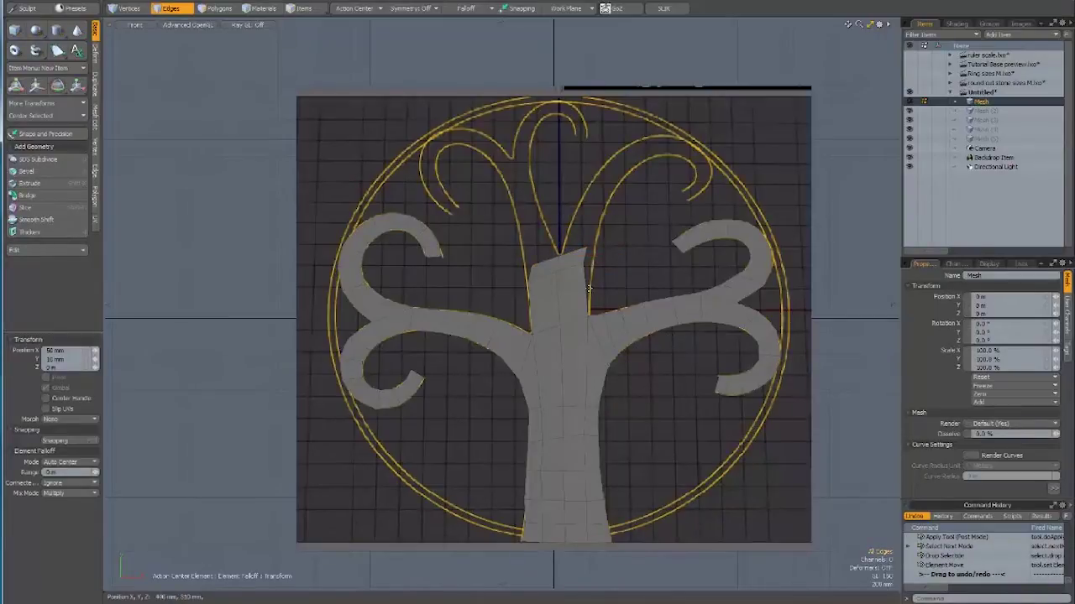
left_click_drag(645, 234, 644, 216)
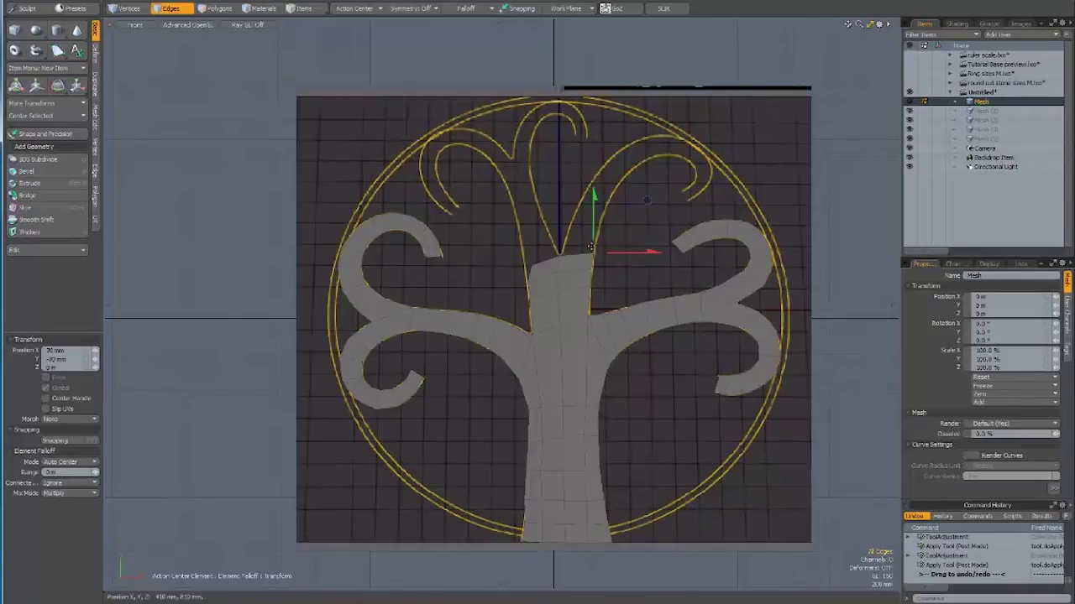
left_click_drag(532, 267, 527, 260)
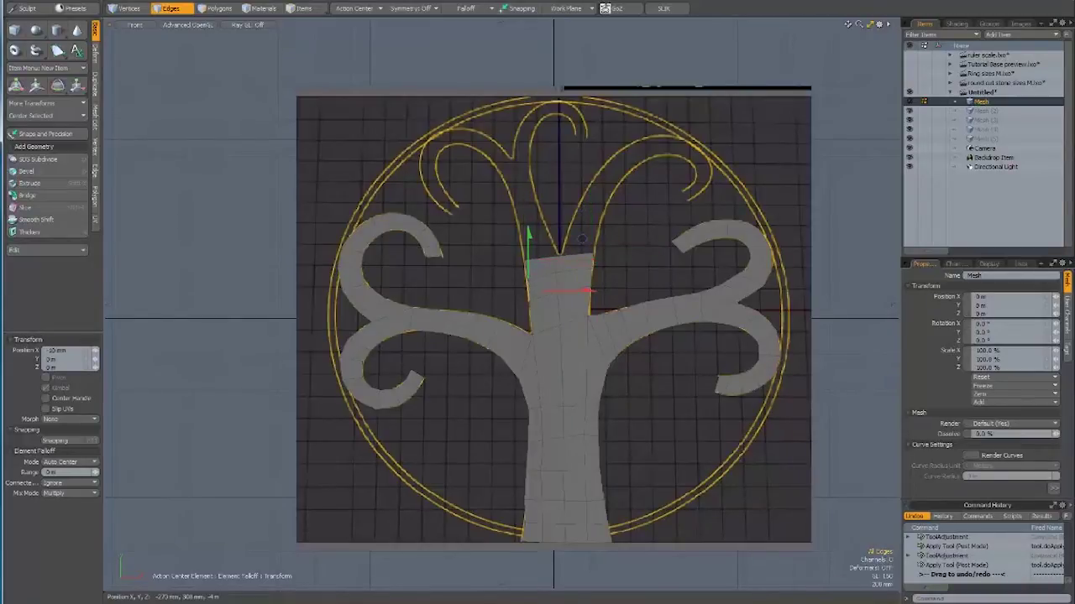
key("space")
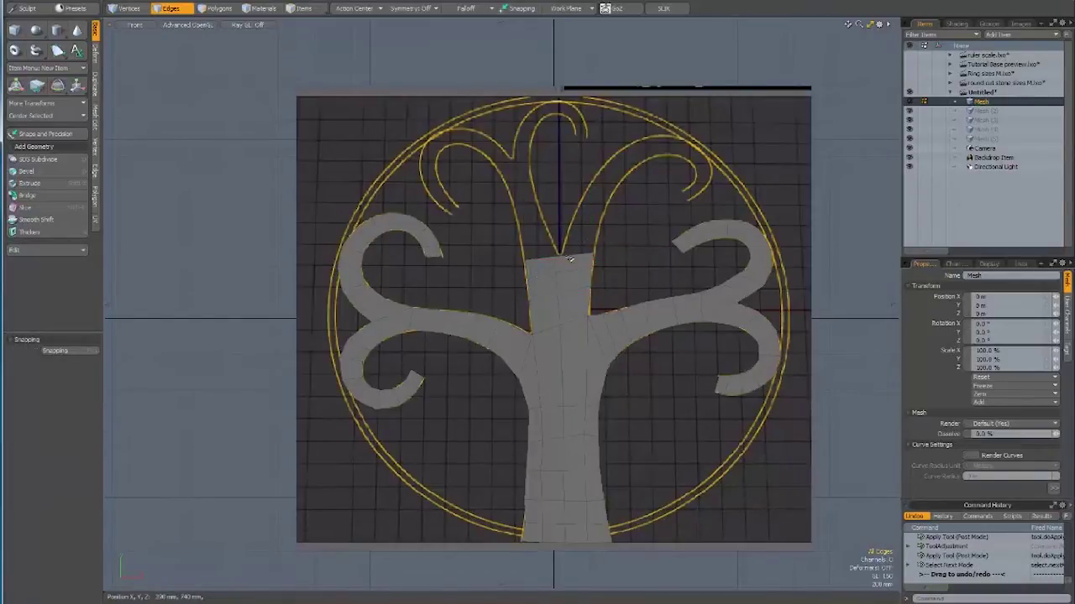
key("space")
key("space")
left_click(570, 259)
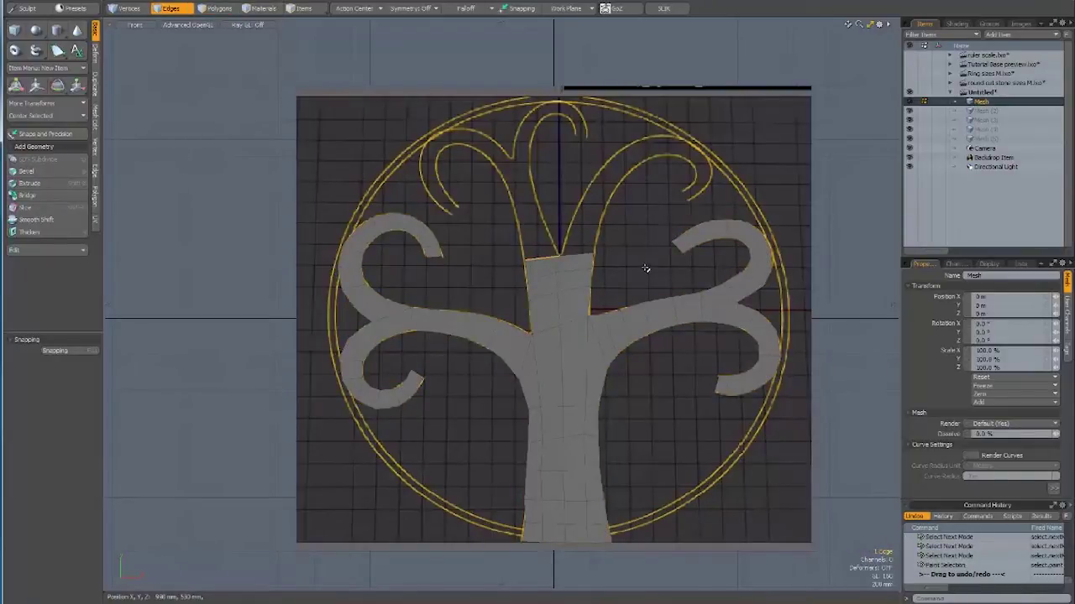
Edge-extend the trunk top upward in new segments, pulling them up and to the left
key("z")
left_click_drag(648, 269, 638, 212)
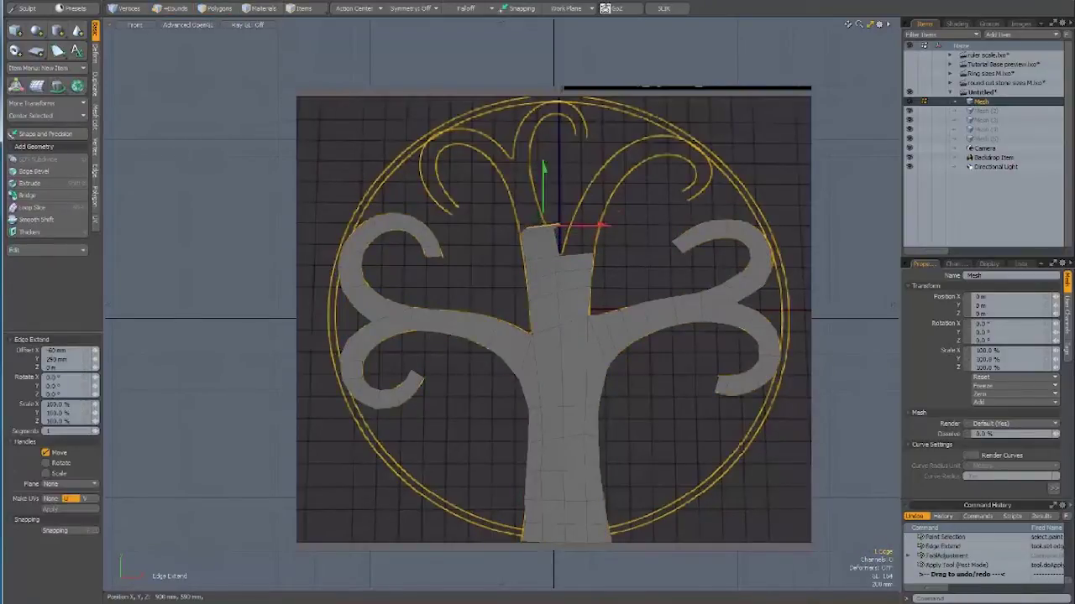
left_click_drag(638, 211, 617, 178)
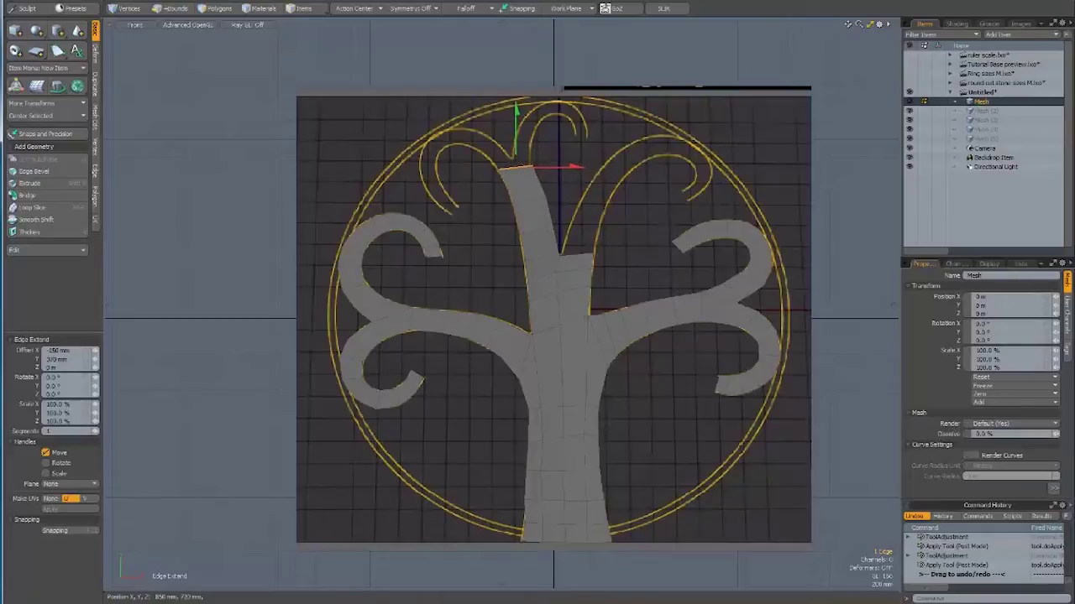
mouse_move(623, 226)
left_mouse_down()
mouse_move(586, 203)
mouse_move(594, 215)
left_mouse_up()
key("space")
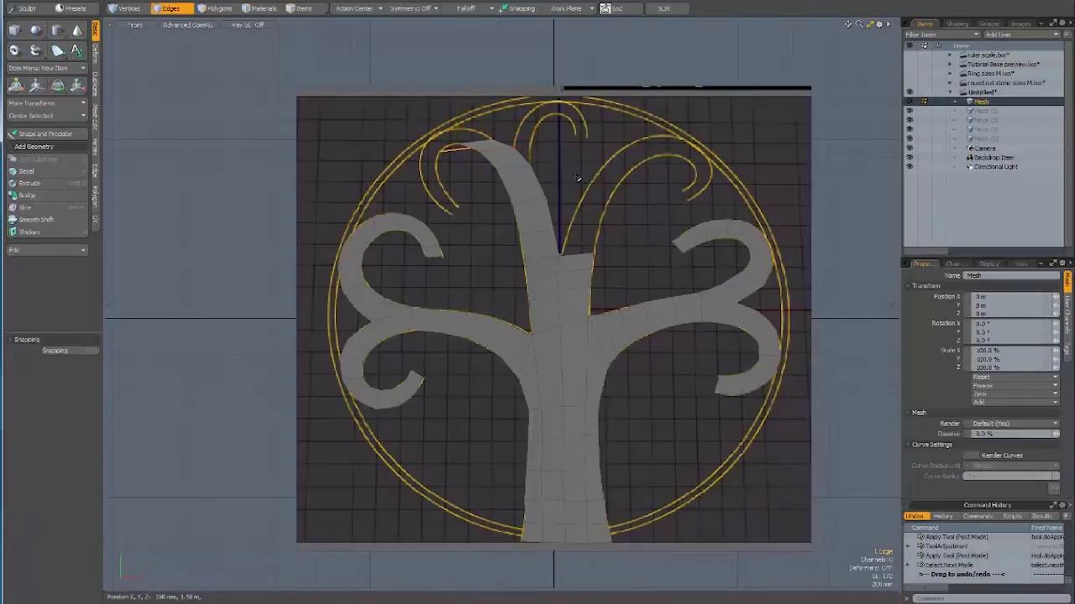
Bend the new branch along the outline and taper its tip up-left into a point
key("t")
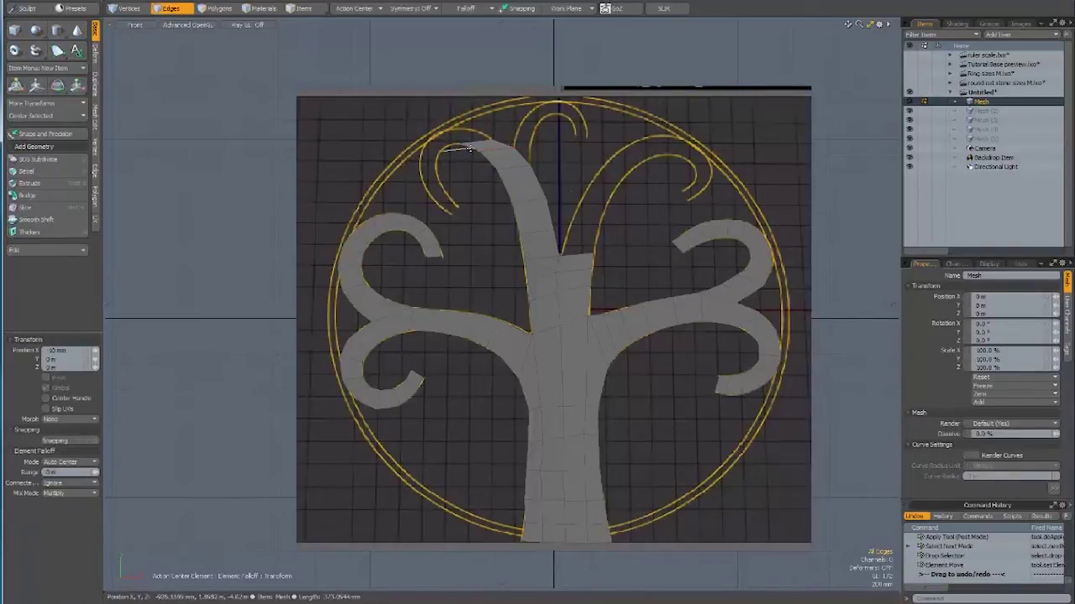
left_click(471, 148)
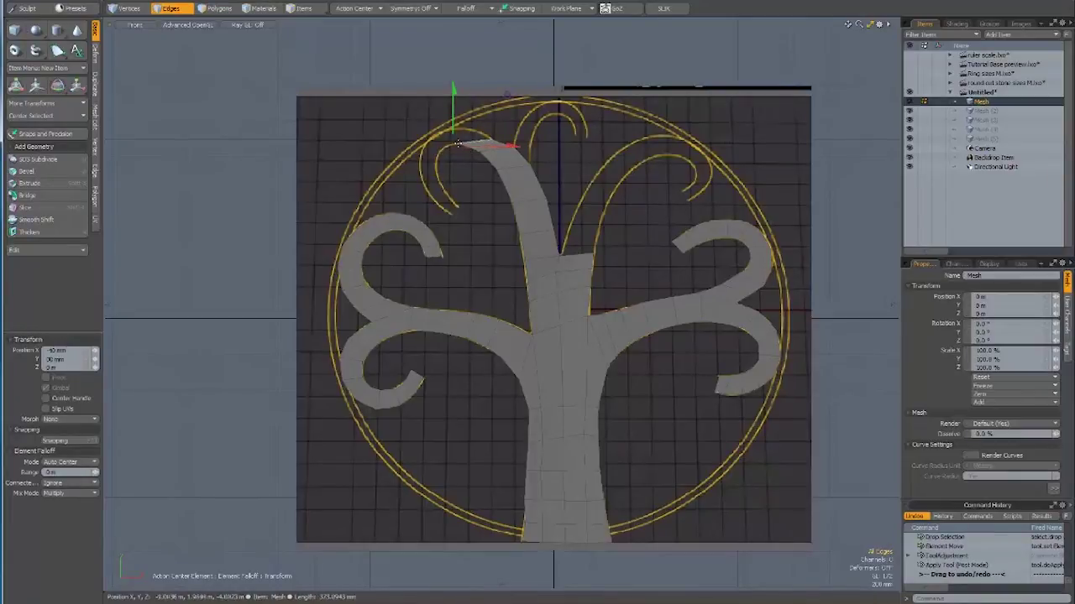
mouse_move(459, 143)
left_mouse_down()
mouse_move(460, 164)
mouse_move(462, 134)
mouse_move(464, 177)
mouse_move(459, 139)
left_mouse_up()
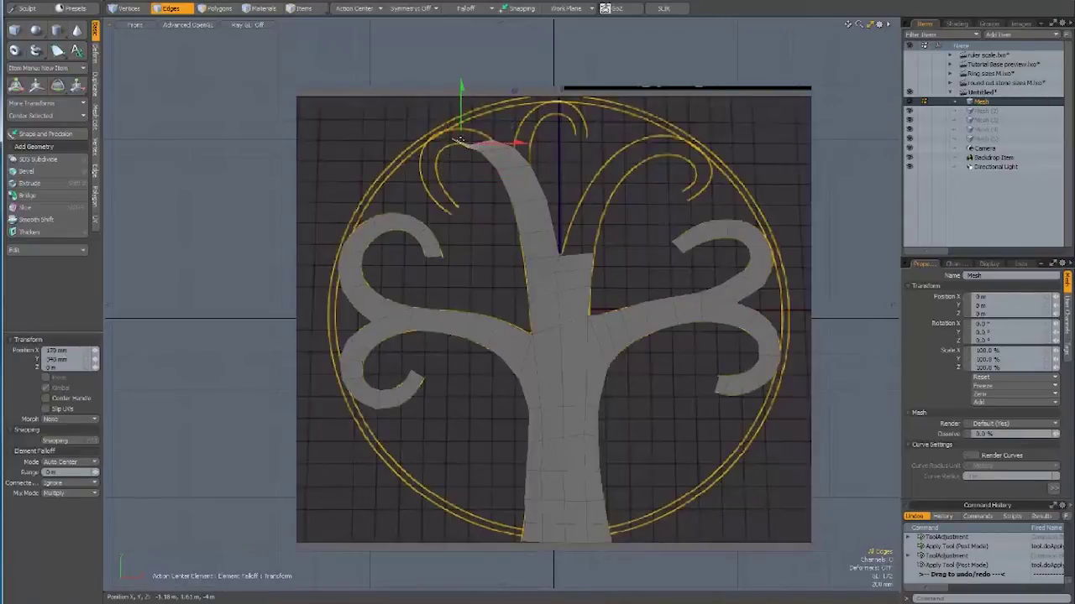
left_click(447, 174)
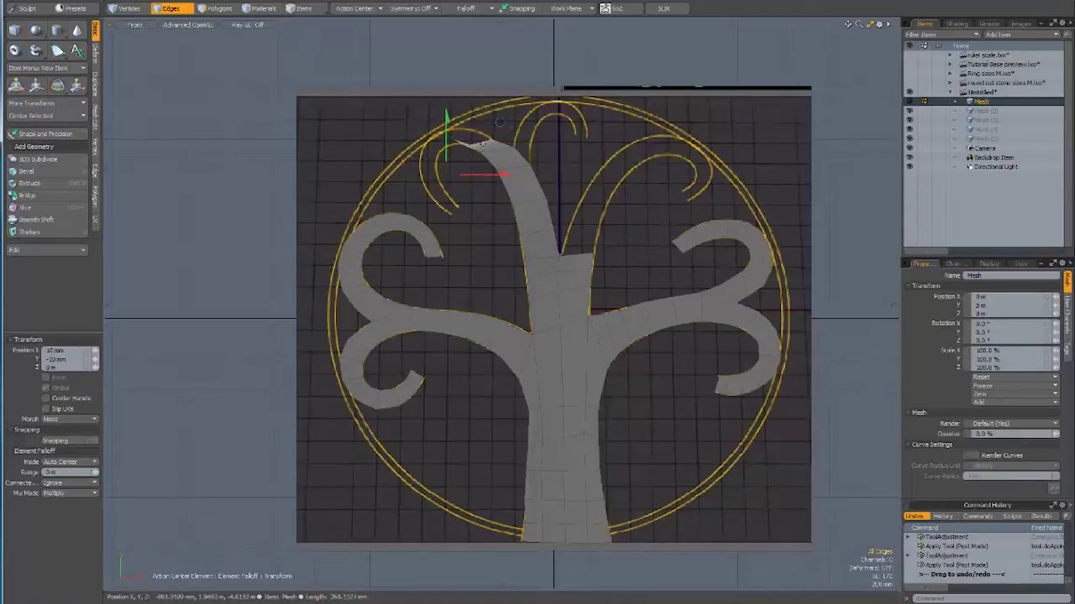
left_click(388, 217)
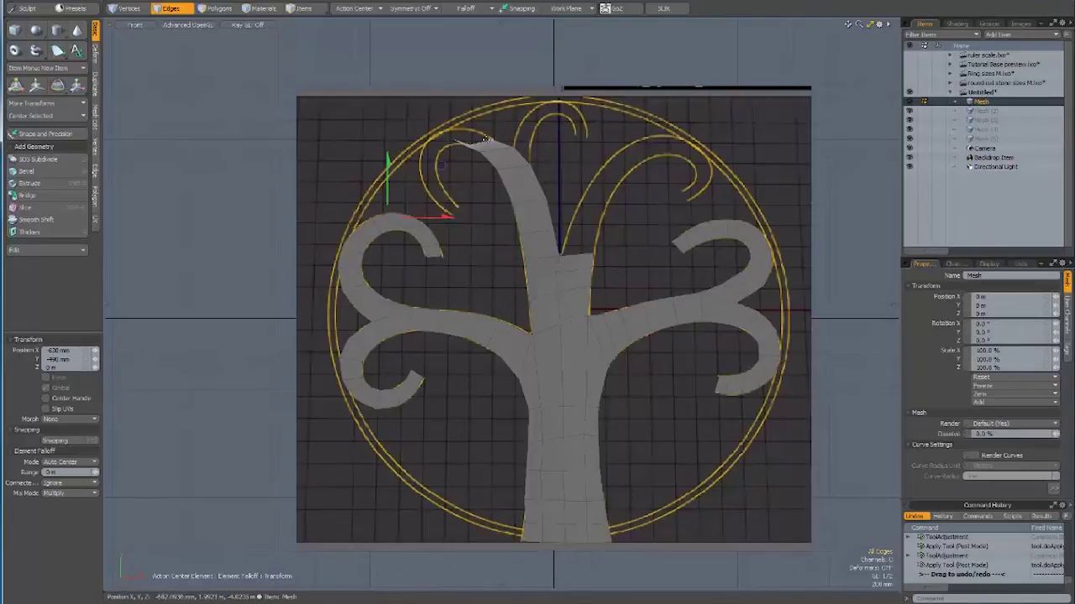
mouse_move(472, 145)
left_mouse_down()
mouse_move(461, 132)
mouse_move(454, 165)
left_mouse_up()
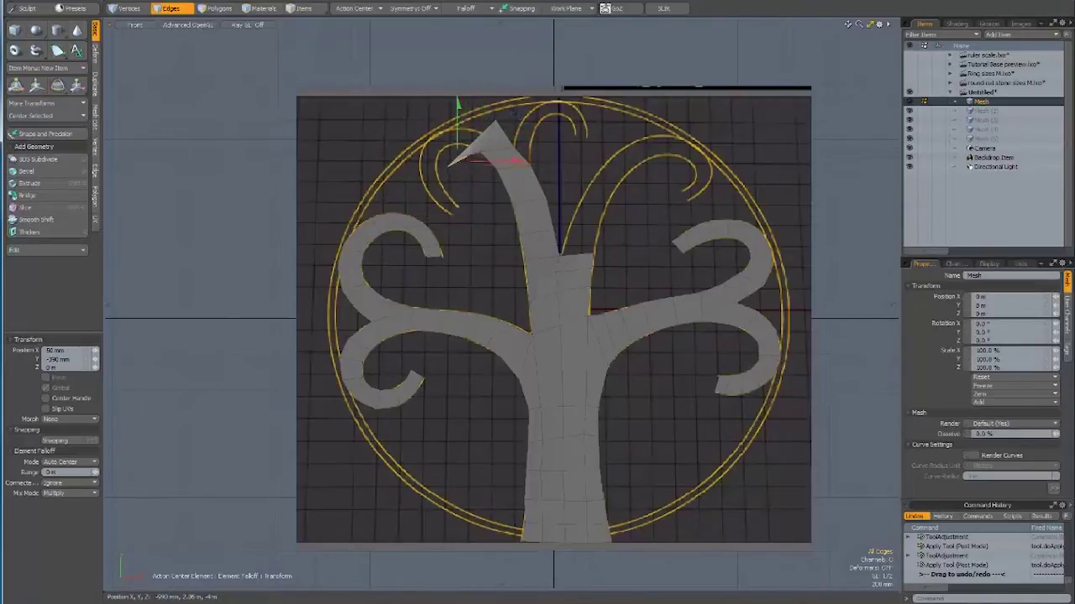
left_click(447, 170)
left_click_drag(480, 172, 473, 160)
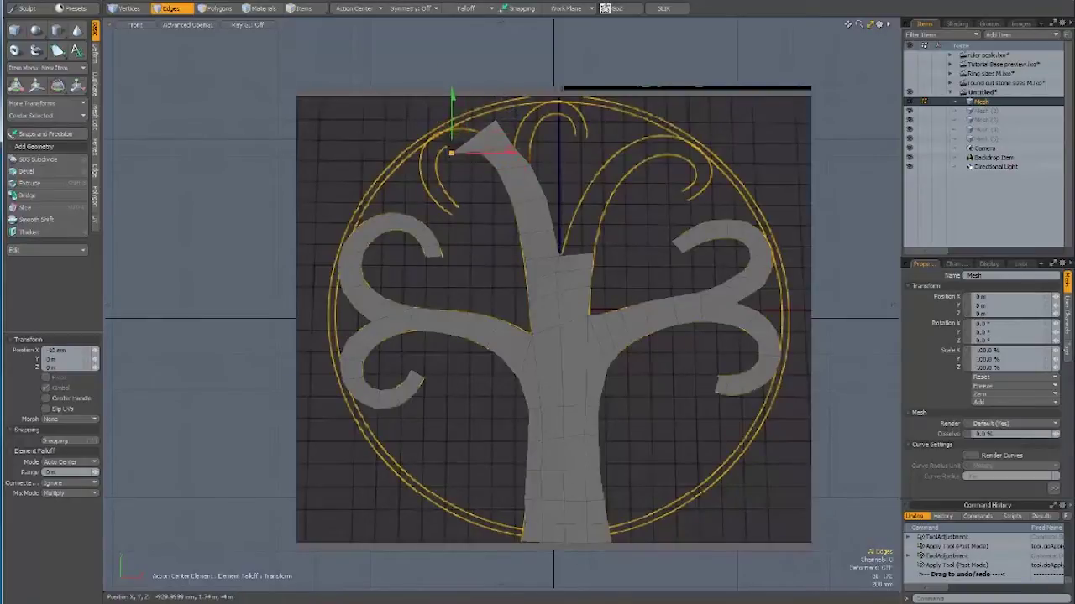
left_click_drag(522, 87, 511, 74)
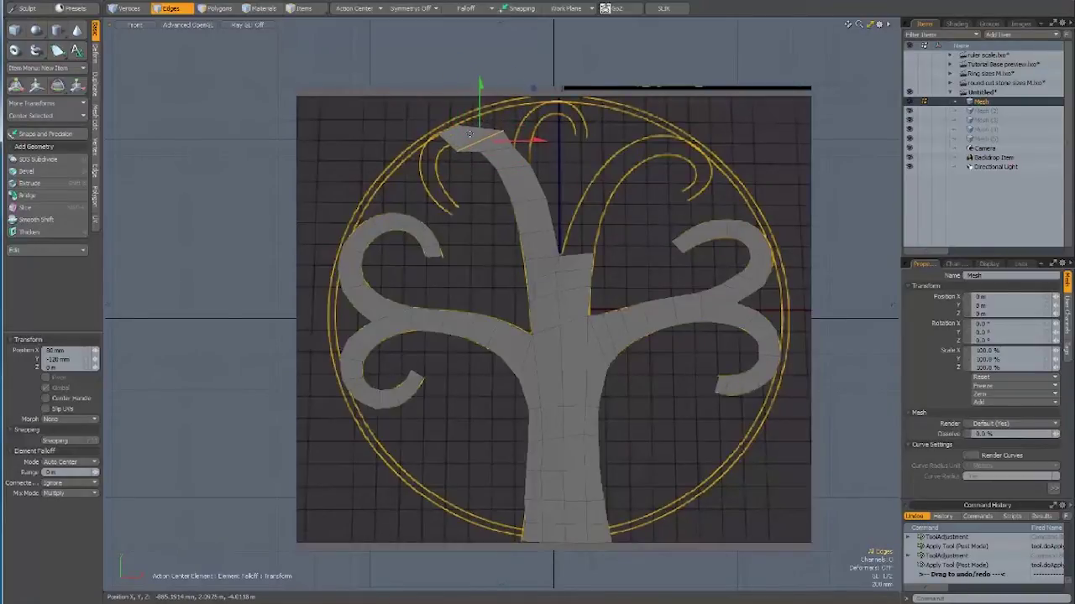
key("space")
key("space")
key("space")
key("space")
key("space")
left_click_drag(460, 134, 468, 147)
key("space")
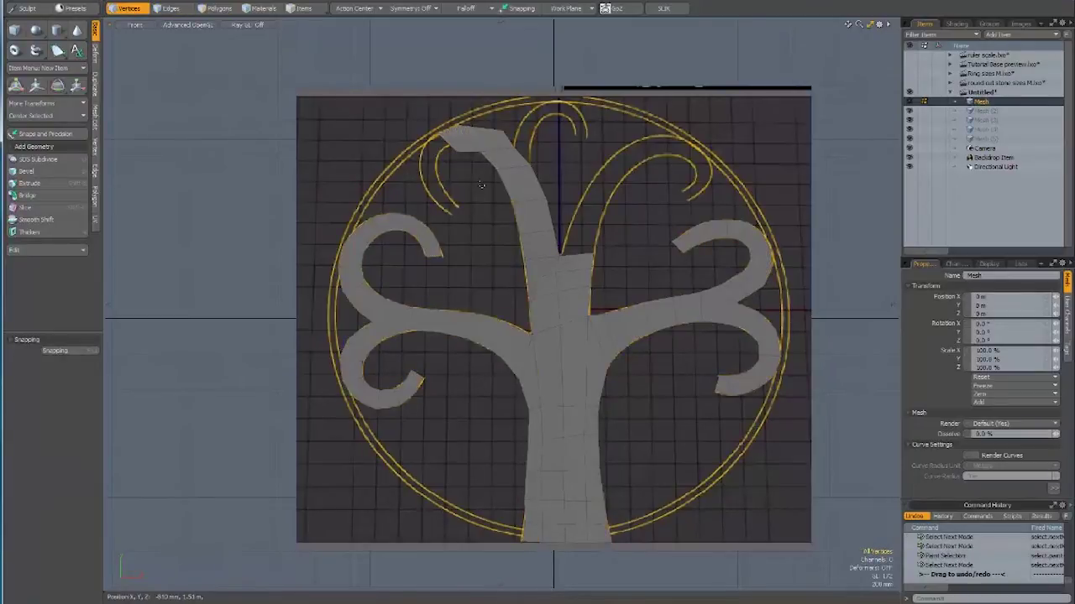
Pull the trunk-tip vertices left onto the traced yellow curve
key("t")
mouse_move(457, 147)
left_mouse_down()
mouse_move(464, 143)
mouse_move(414, 135)
left_mouse_up()
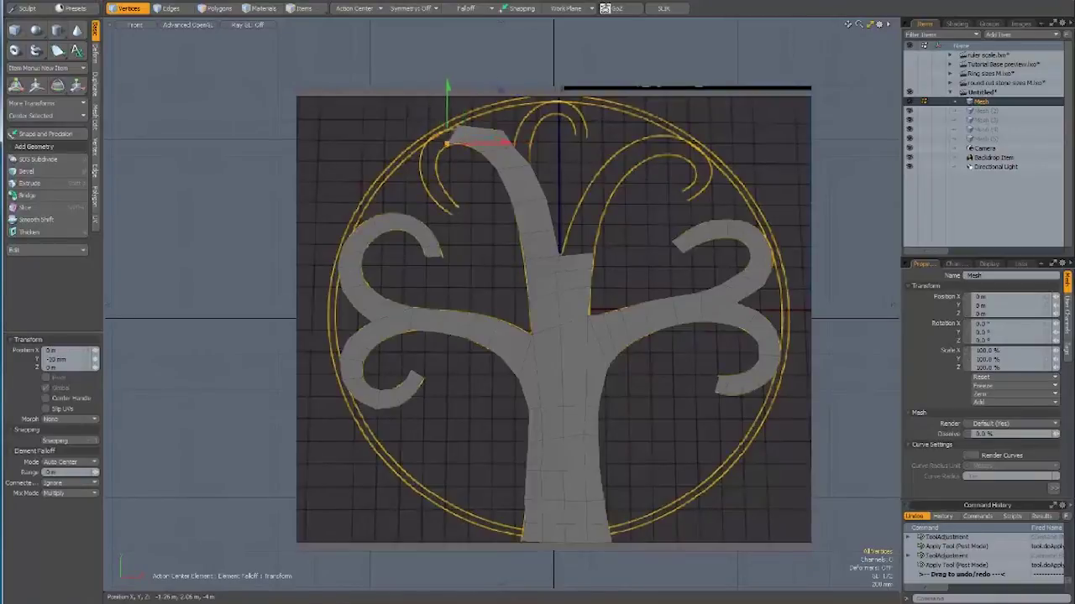
left_click_drag(497, 121, 533, 77)
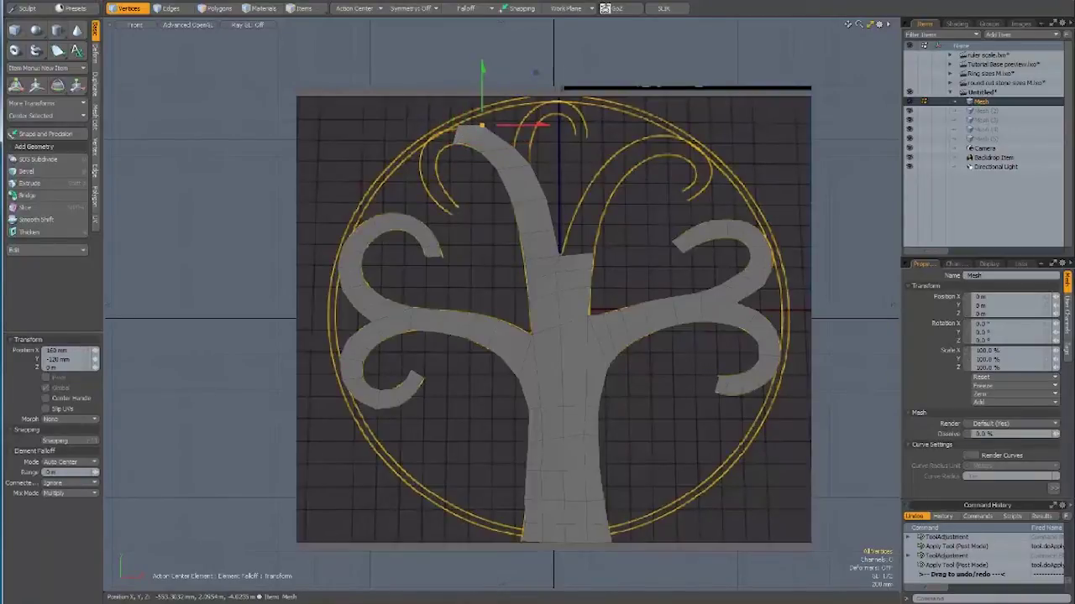
left_click_drag(459, 124, 453, 130)
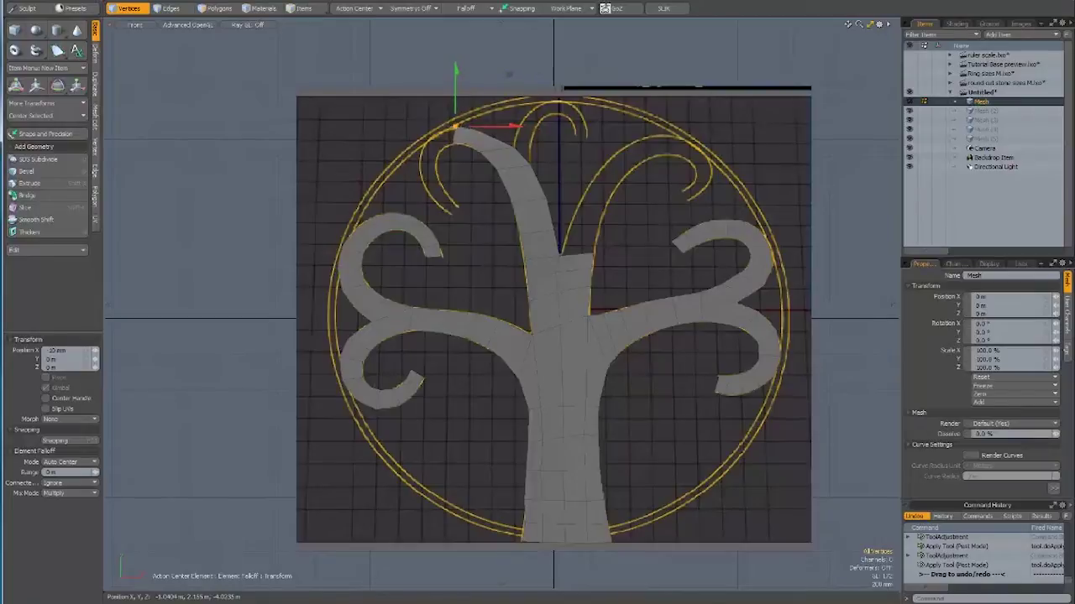
Nudge the upper and middle trunk to follow the traced curves, then return to edge mode
left_click(542, 198)
left_click_drag(596, 145, 591, 148)
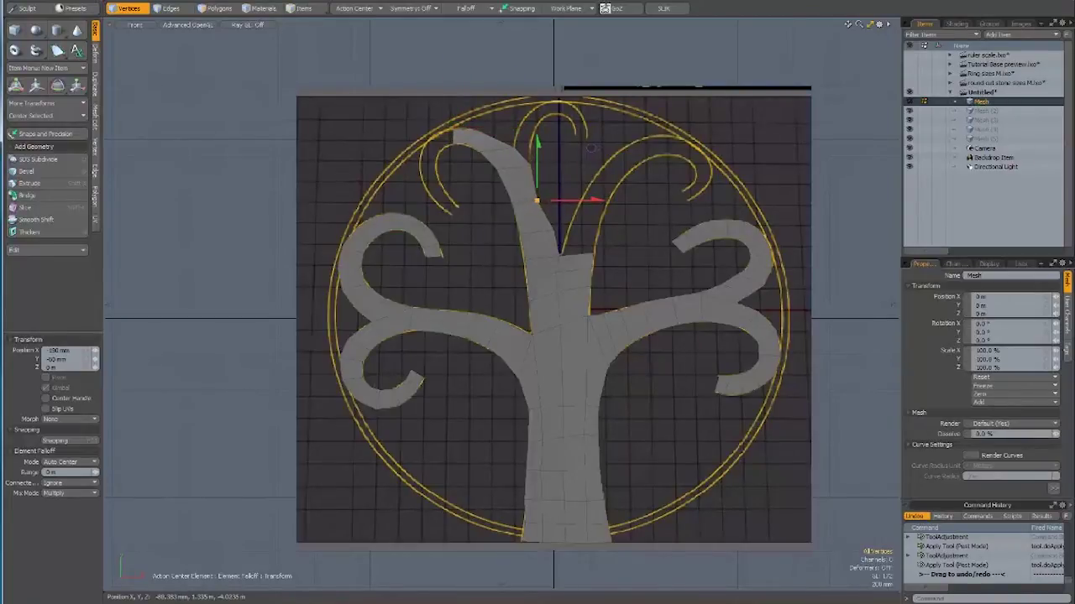
left_click_drag(555, 227, 547, 233)
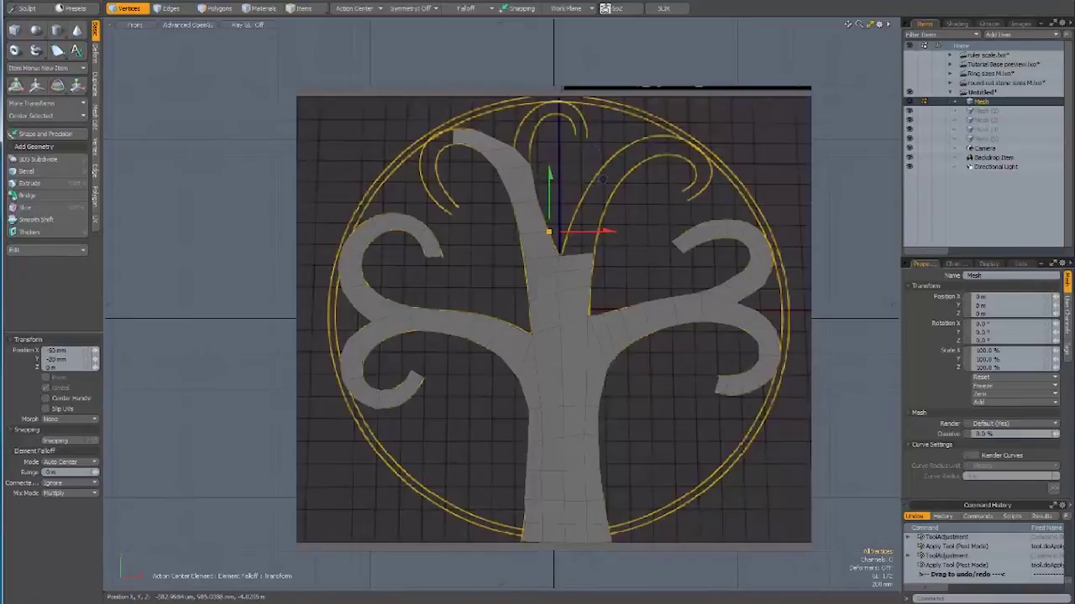
left_click(525, 255)
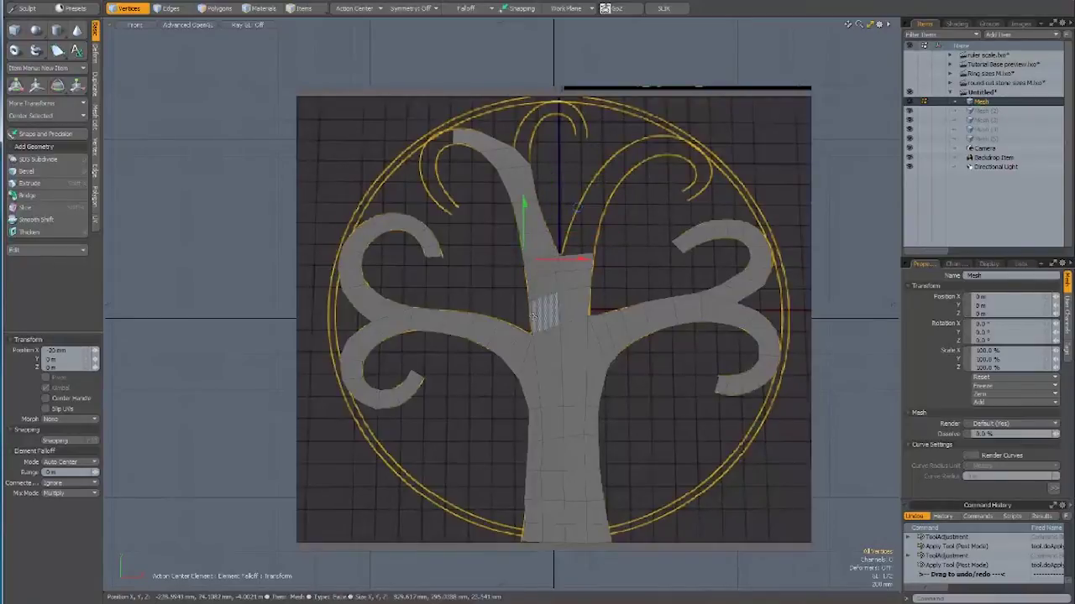
left_click_drag(524, 244, 530, 316)
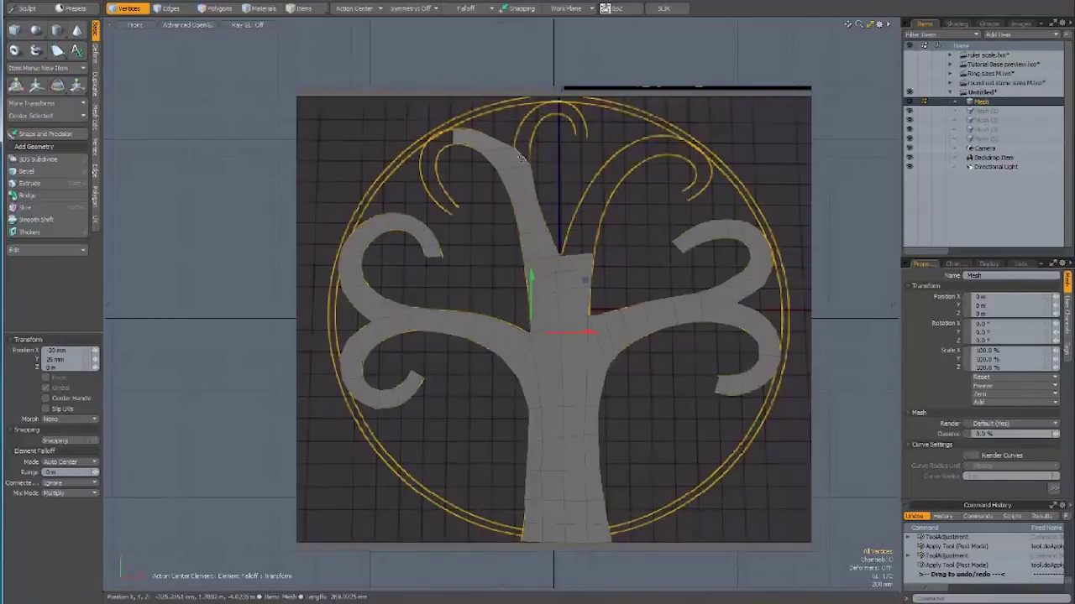
left_click(467, 144)
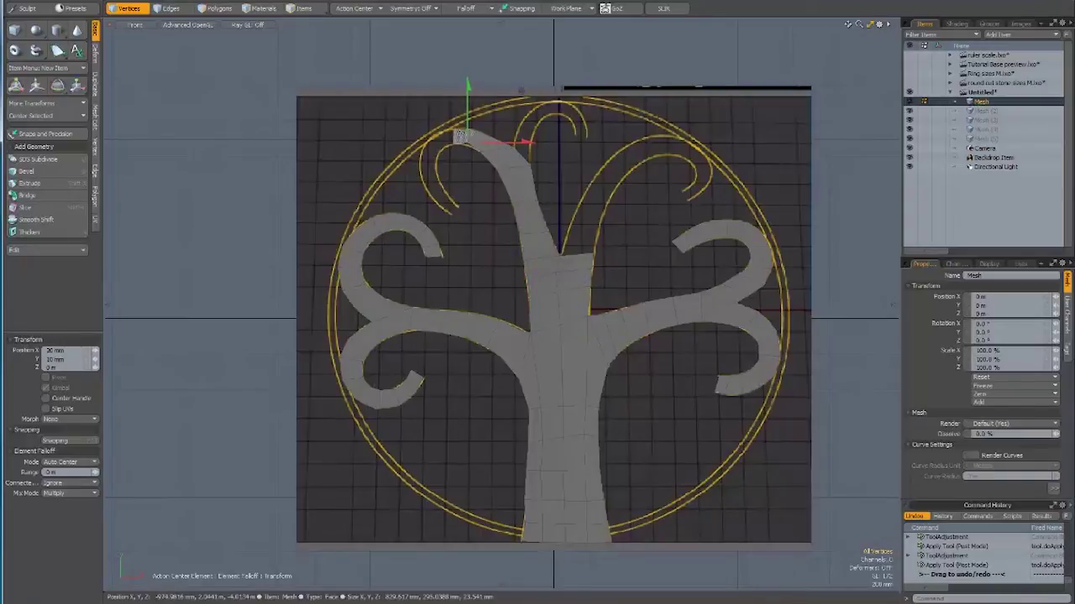
key("space")
key("space")
key("space")
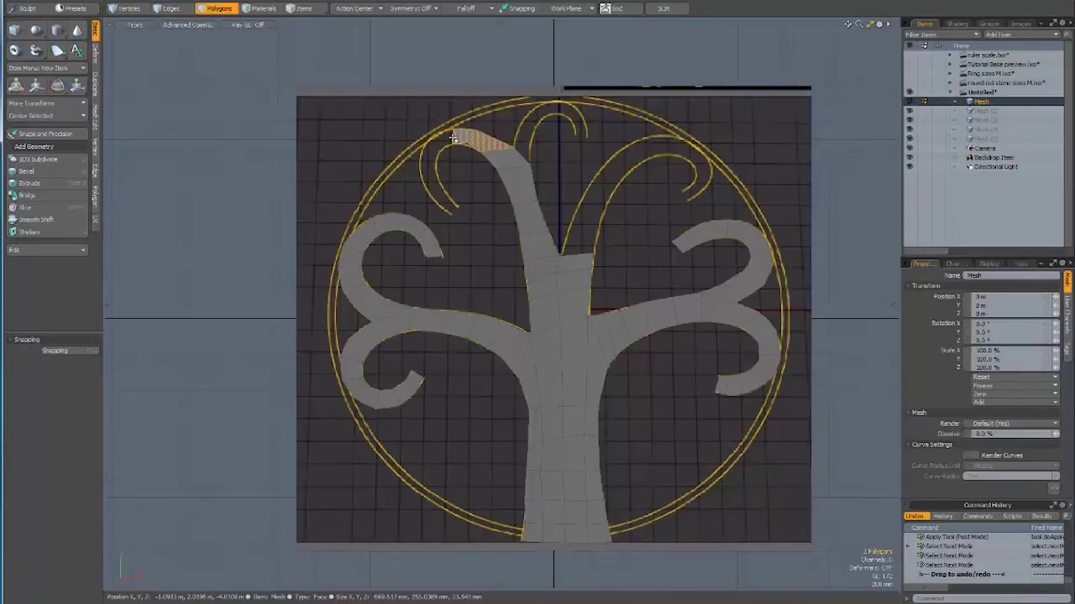
key("shift+space")
left_click(458, 134)
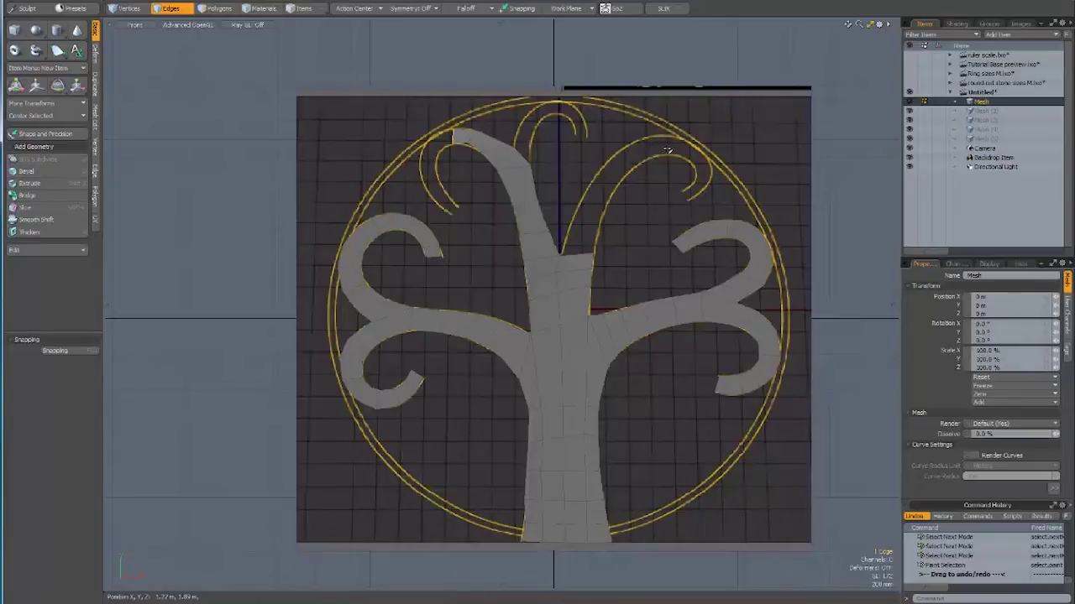
Extend the top-left tip edge into a new branch and settle its tip on the traced curve
key("z")
mouse_move(667, 149)
left_mouse_down()
mouse_move(453, 126)
mouse_move(438, 143)
left_mouse_up()
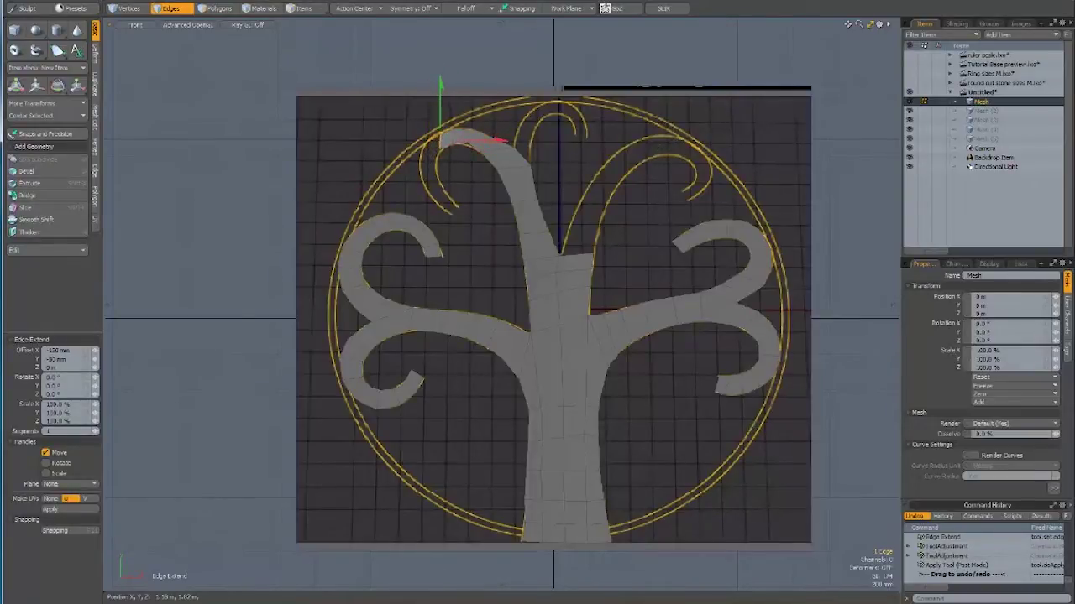
key("space")
left_click(655, 176)
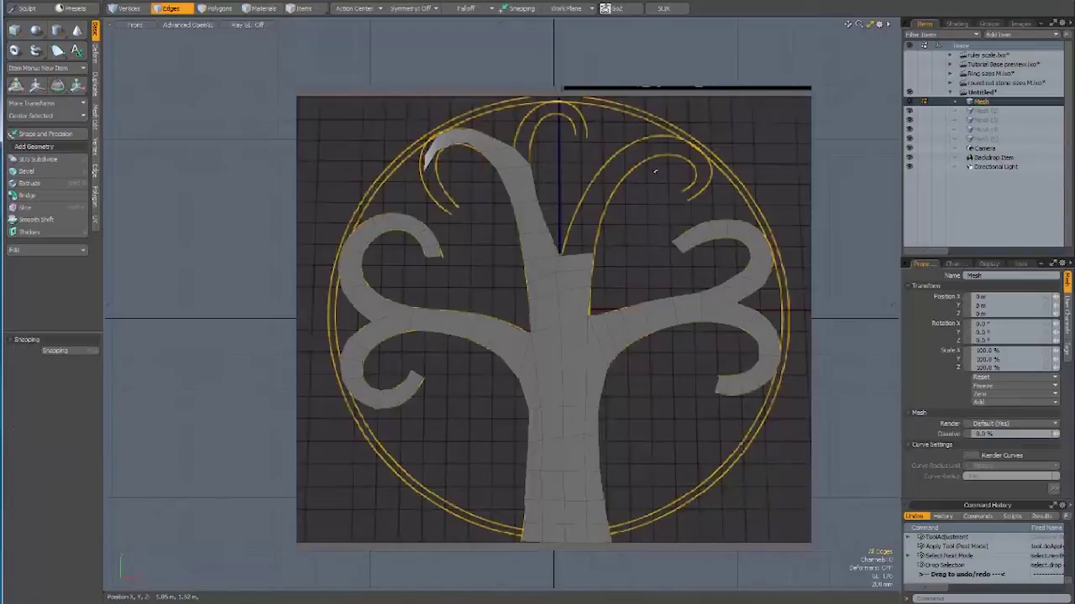
key("t")
left_click(467, 143)
mouse_move(468, 141)
left_mouse_down()
mouse_move(442, 135)
mouse_move(425, 151)
left_mouse_up()
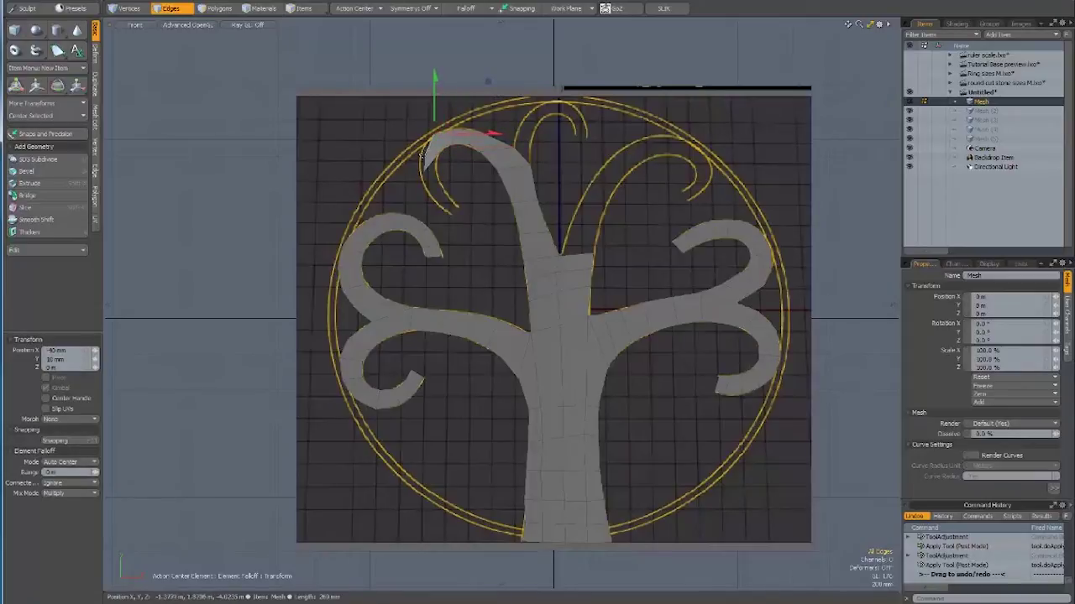
mouse_move(425, 151)
left_mouse_down()
mouse_move(428, 164)
mouse_move(437, 153)
left_mouse_up()
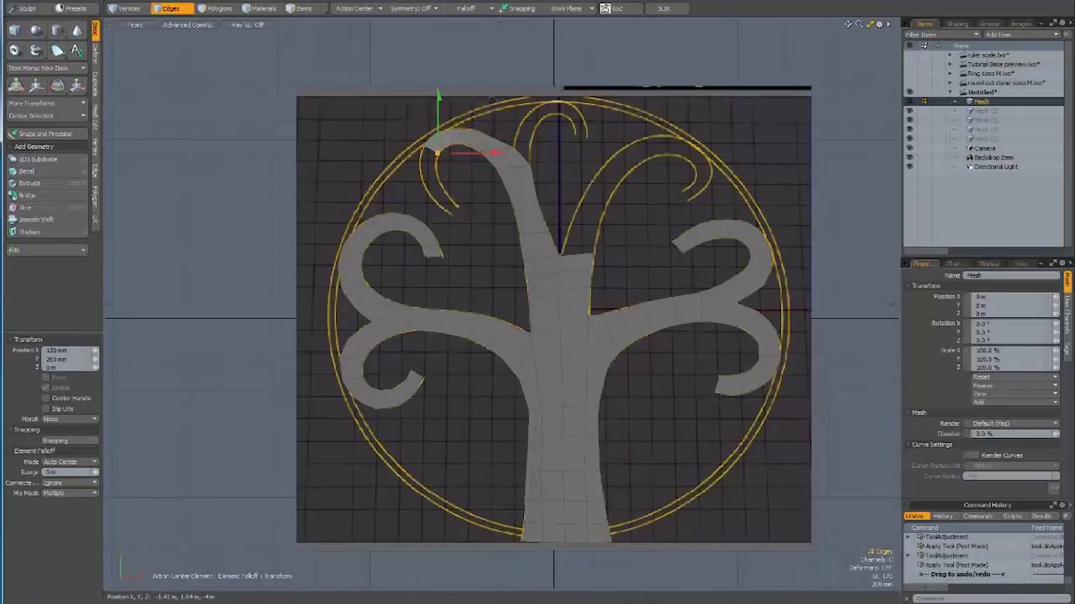
left_click(475, 128)
left_click(470, 146)
key("space")
key("space")
key("space")
key("space")
Add a second segment curling down along the traced curve and reshape the curl
key("z")
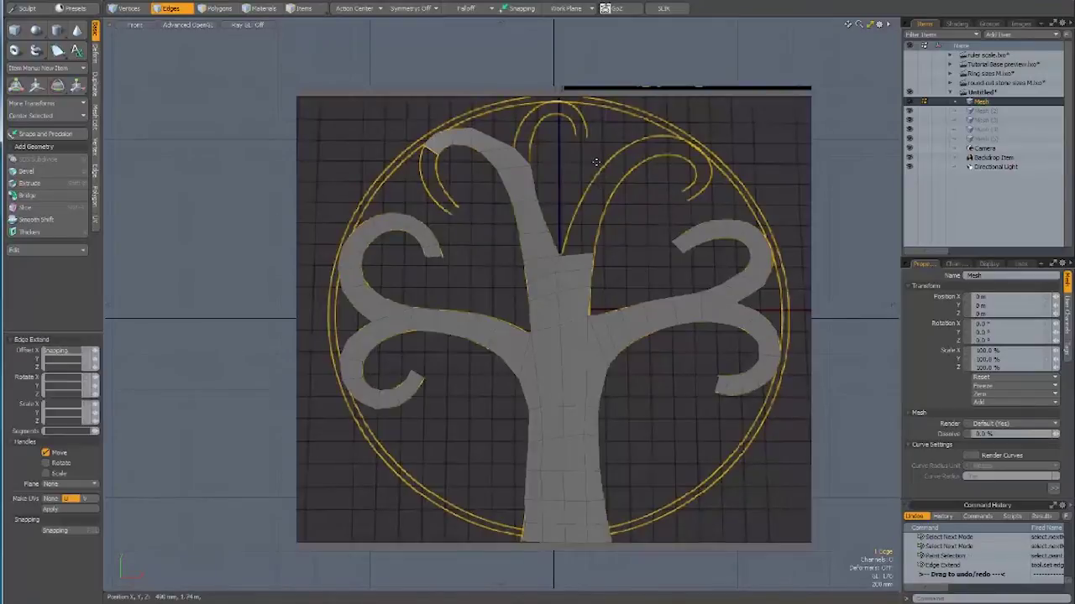
left_click_drag(437, 138, 427, 157)
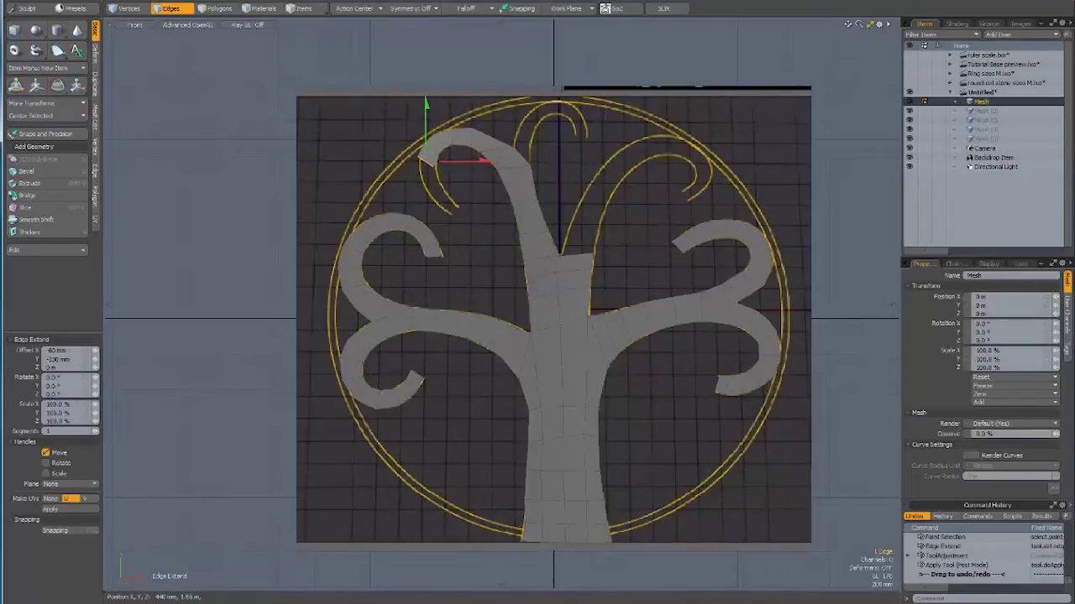
key("space")
left_click_drag(426, 160, 441, 193)
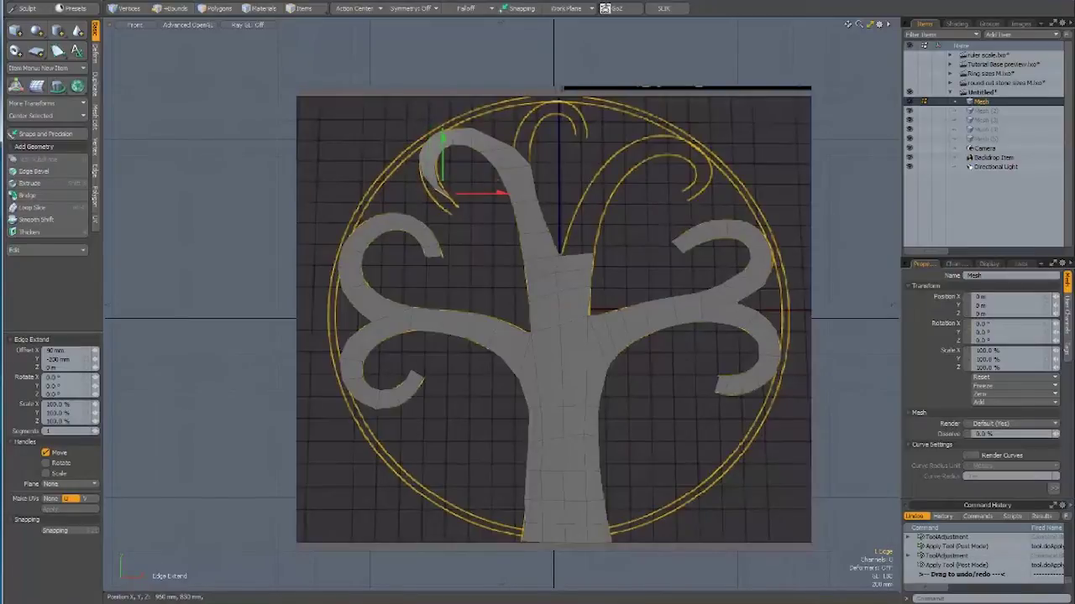
key("space")
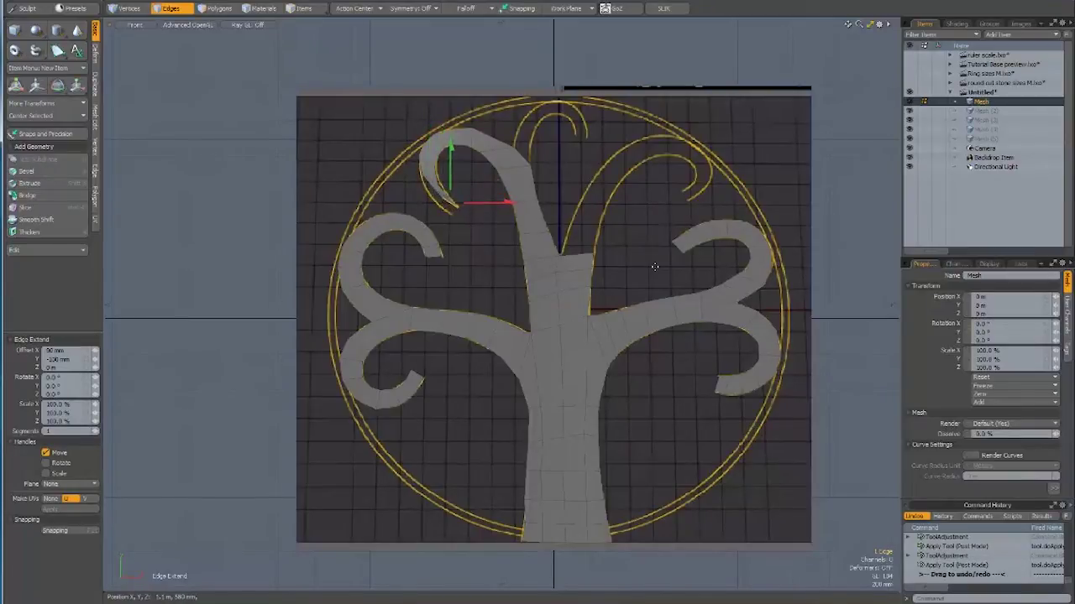
left_click(508, 334)
key("t")
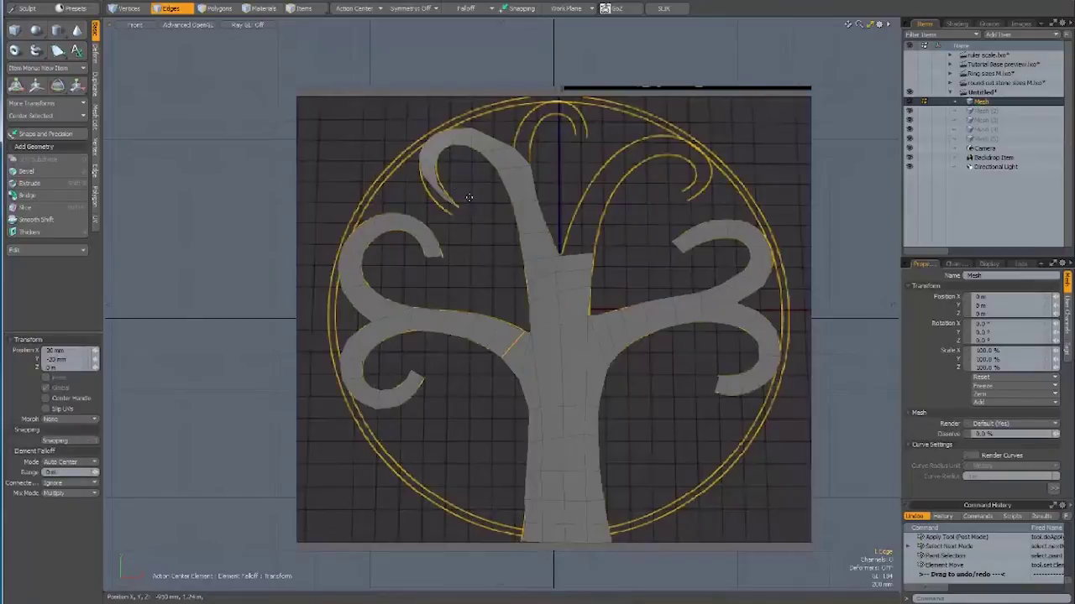
left_click_drag(443, 199, 450, 205)
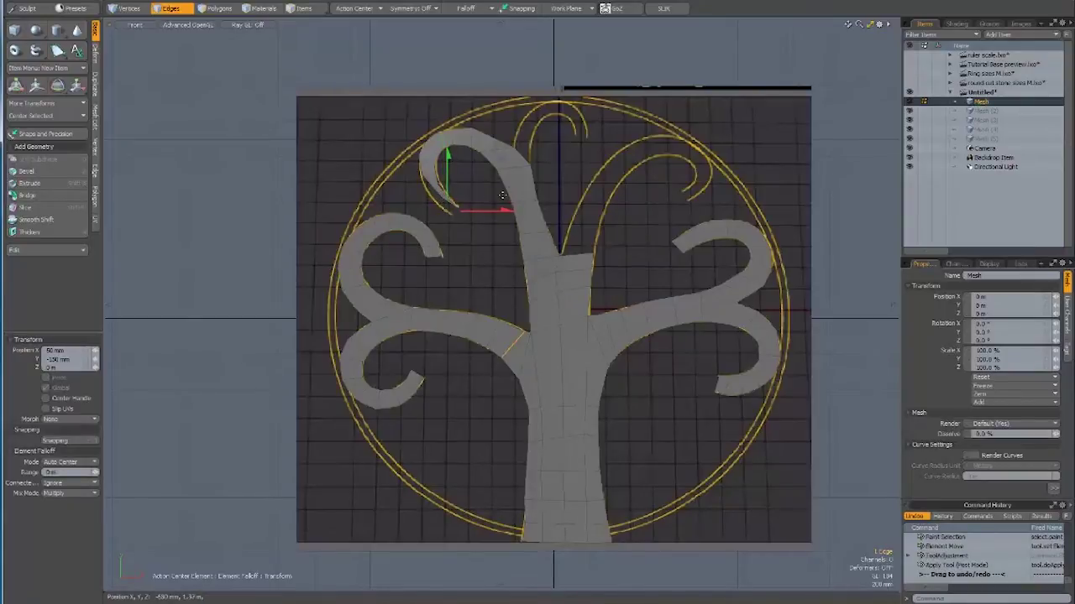
key("space")
left_click(615, 128)
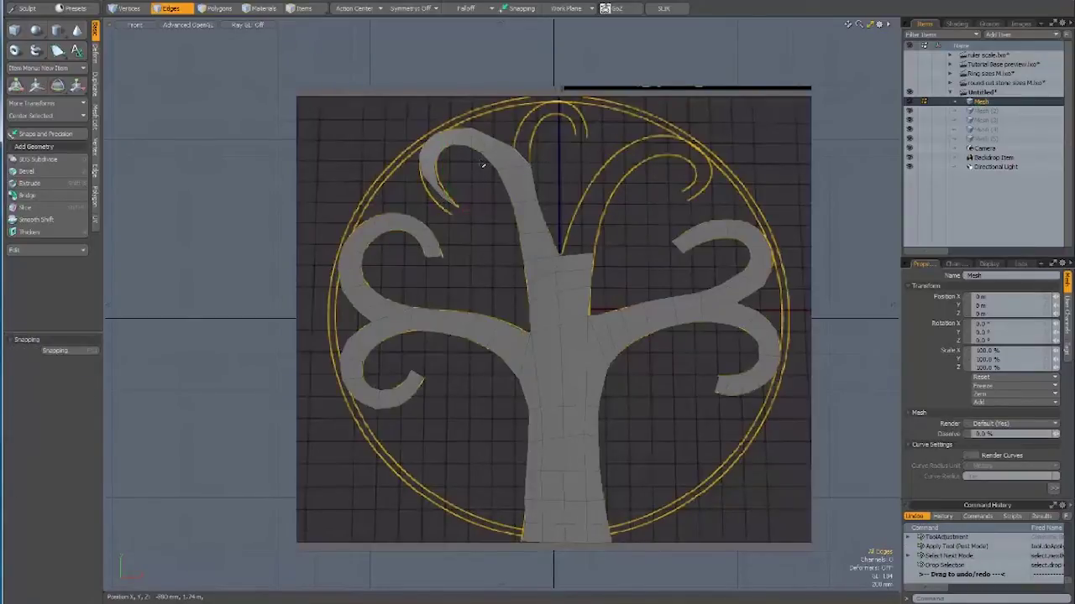
Fine-tune the curled branch tip and upper branch to match the guide curve
key("t")
mouse_move(442, 199)
left_mouse_down()
mouse_move(450, 217)
mouse_move(437, 204)
mouse_move(451, 199)
left_mouse_up()
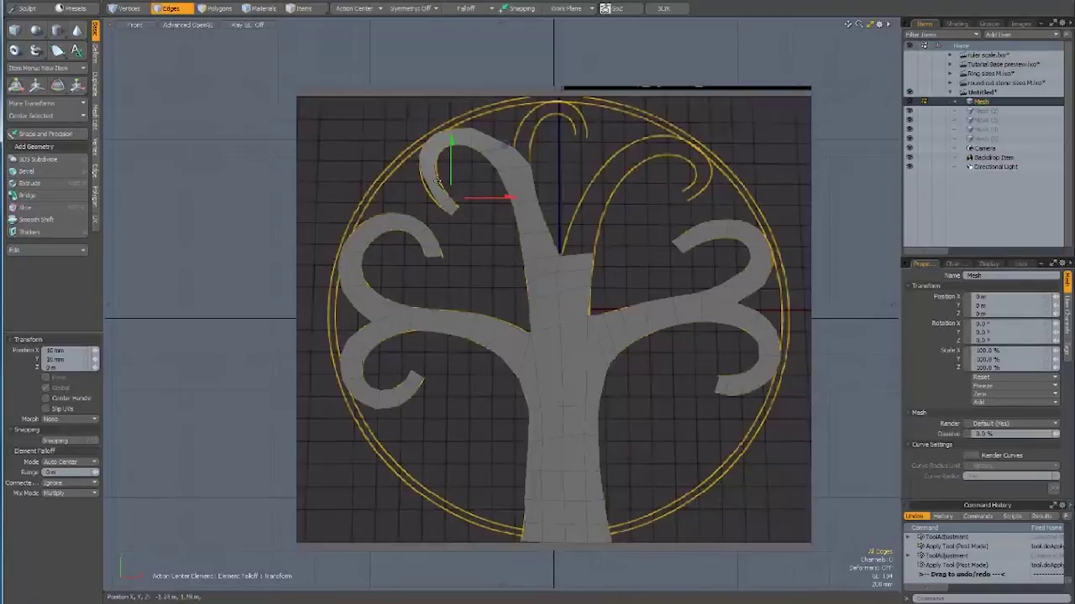
left_click(437, 181)
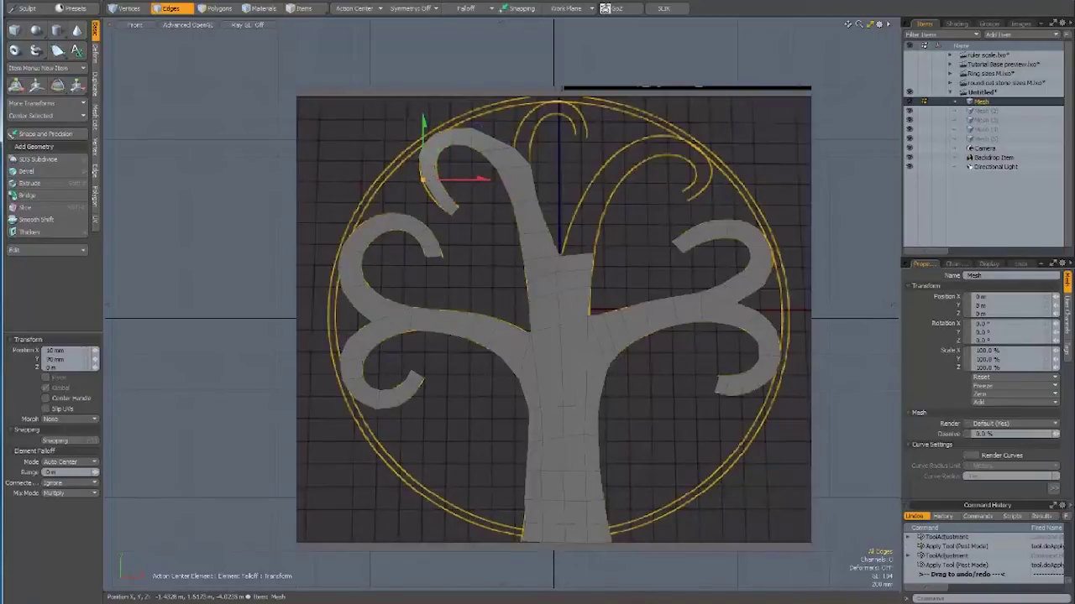
left_click(436, 204)
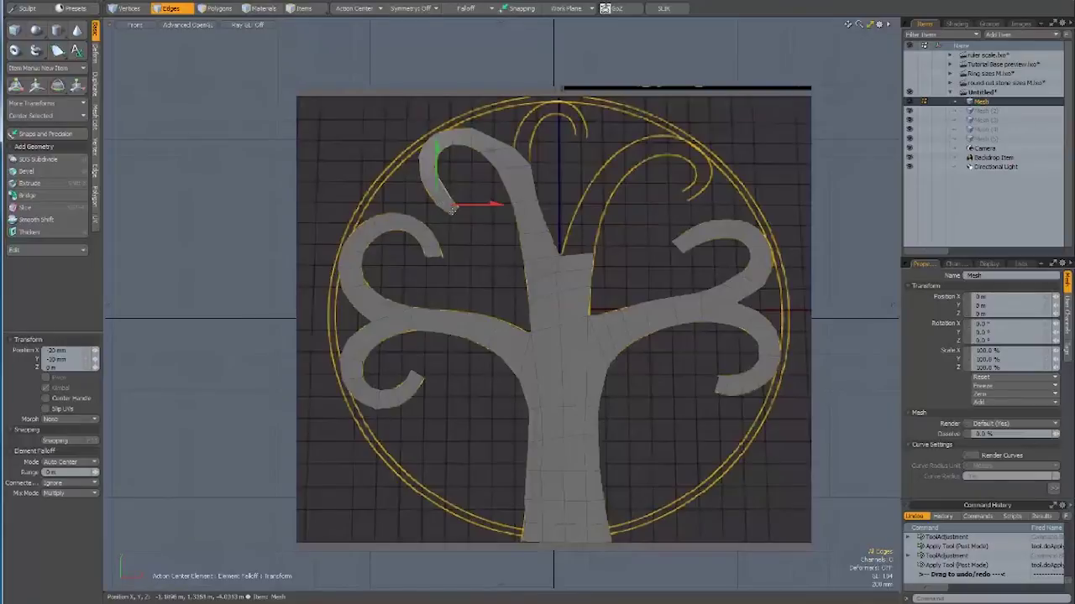
left_click(439, 156)
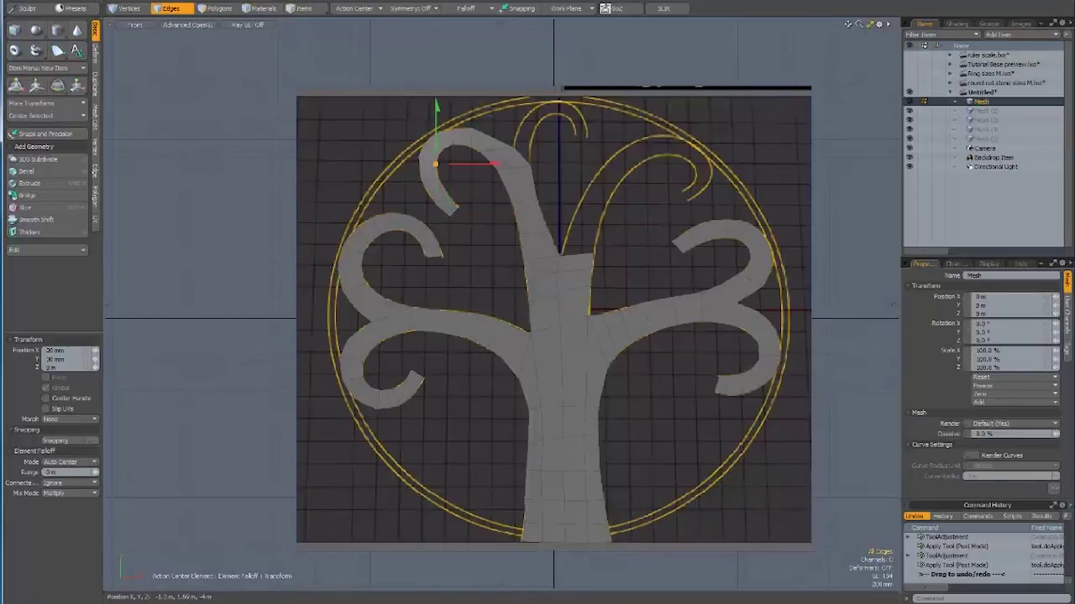
left_click(420, 162)
left_click(429, 138)
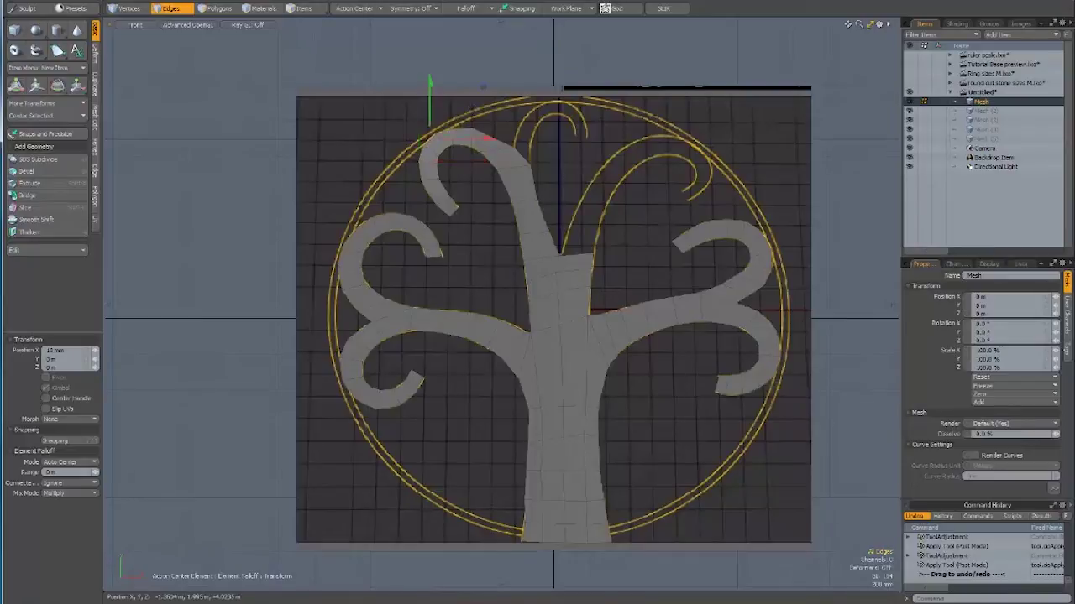
left_click(454, 128)
left_click(454, 128)
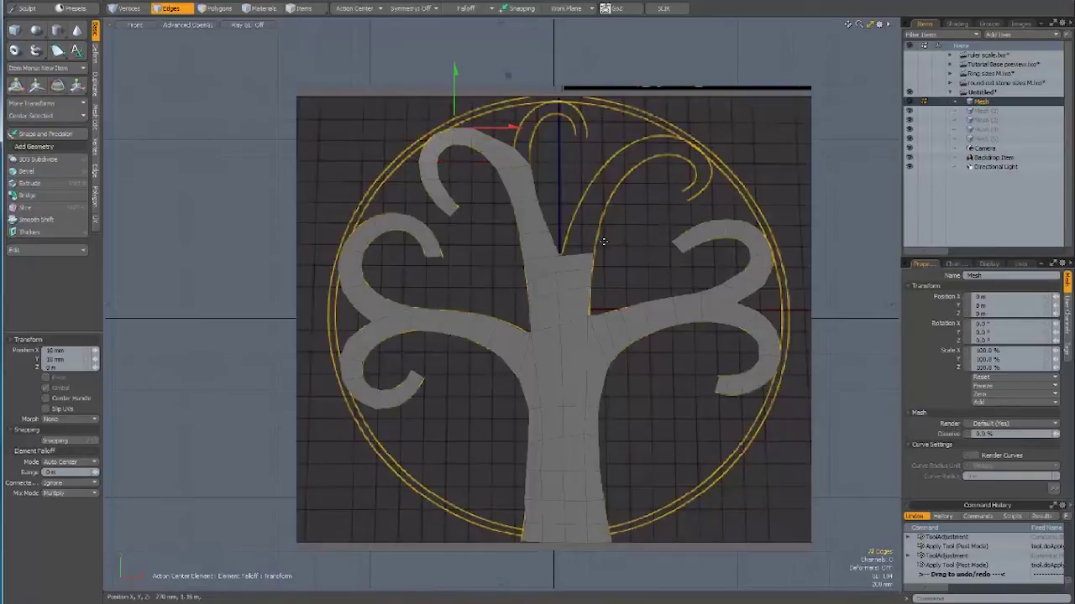
key("space")
key("space")
key("space")
left_click(551, 122)
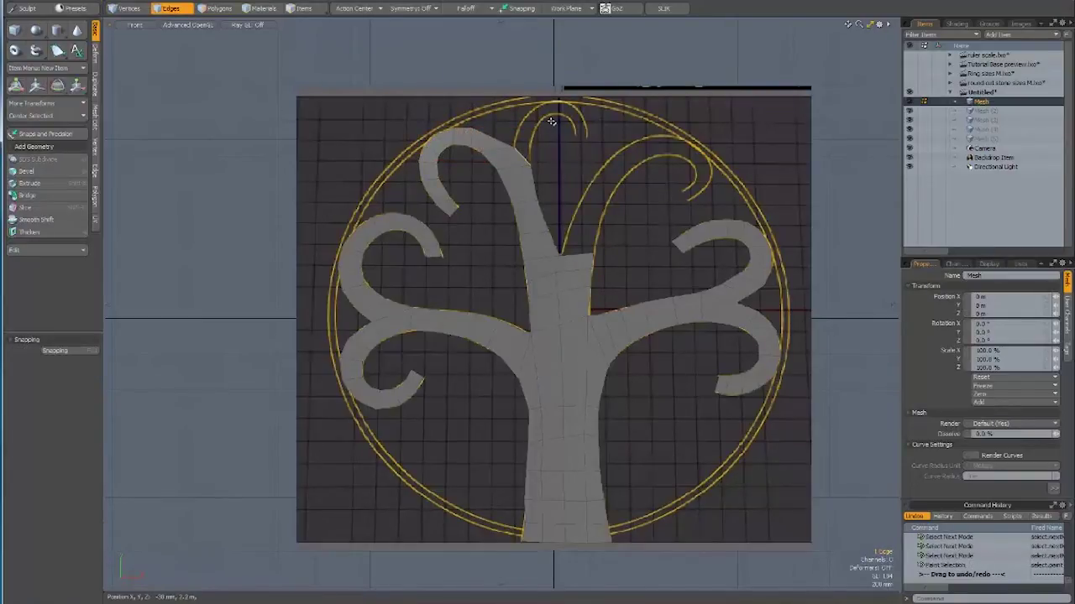
Extend the central top branch edge and place the new tip at the circle's top
key("shift+x")
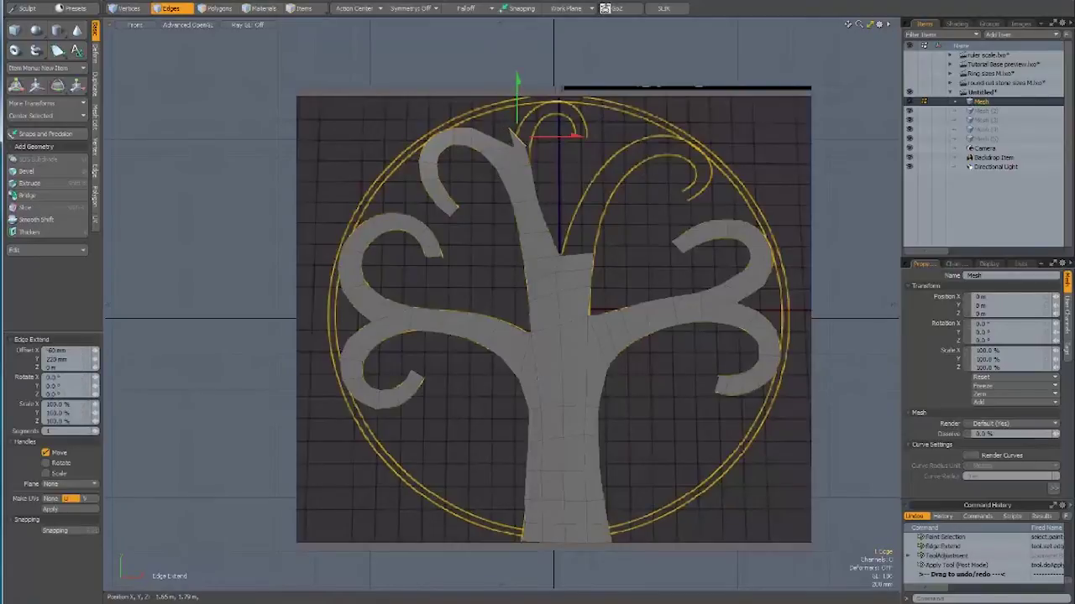
left_click_drag(516, 149, 522, 126)
left_click_drag(721, 132, 742, 111)
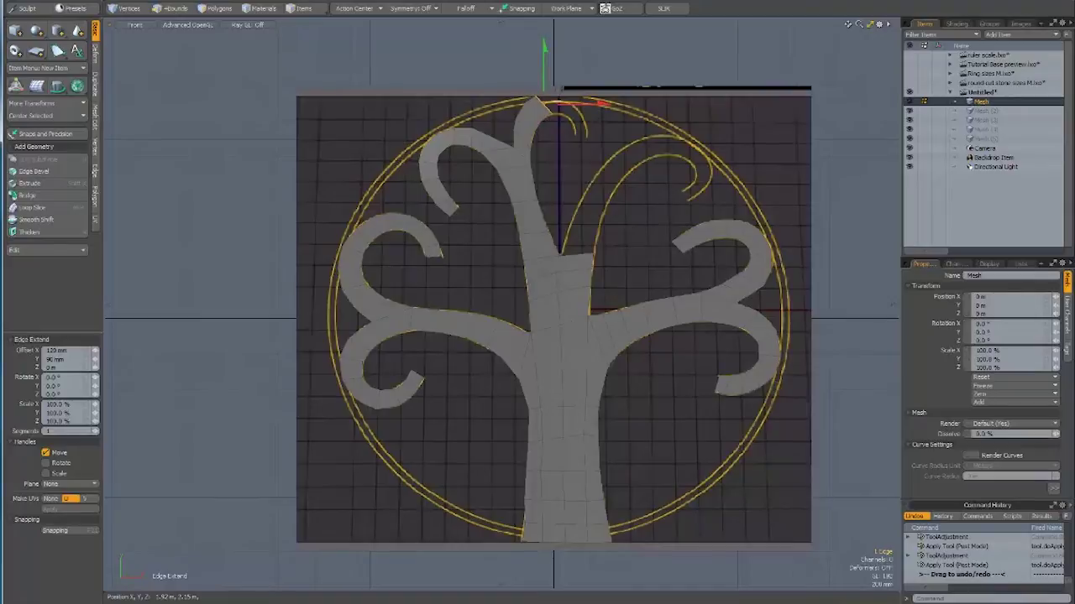
key("space")
left_click(766, 93)
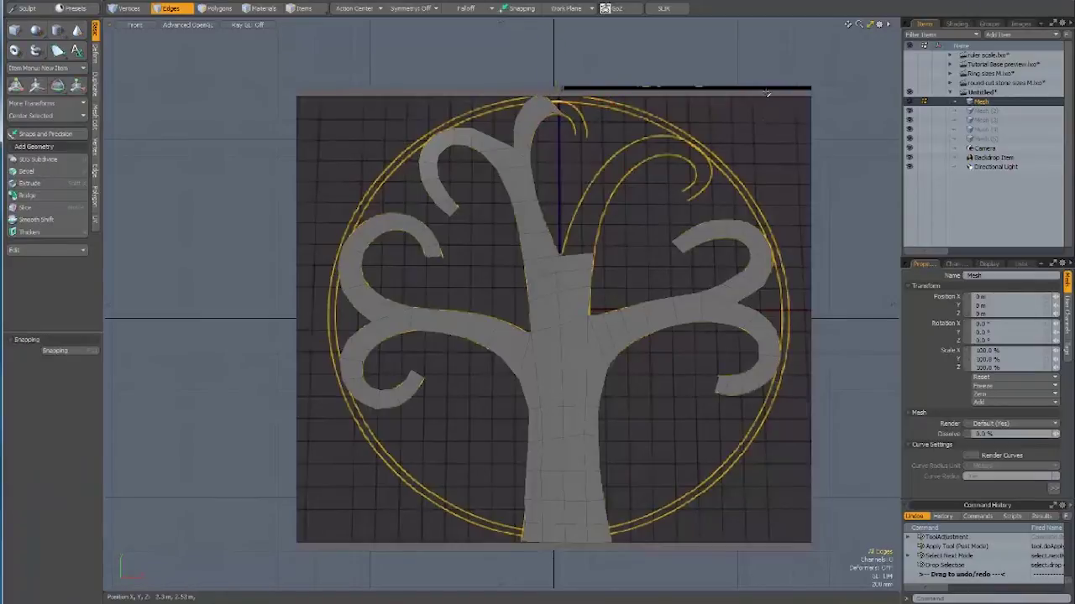
key("t")
left_click(567, 102)
left_click_drag(536, 96, 524, 102)
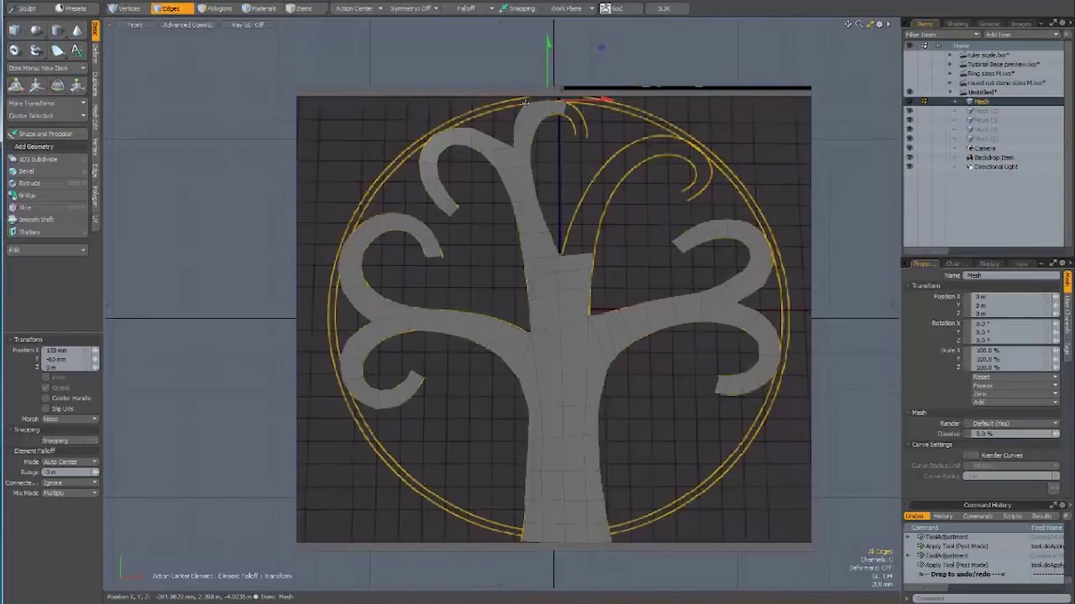
mouse_move(525, 102)
left_mouse_down()
mouse_move(538, 107)
mouse_move(525, 118)
left_mouse_up()
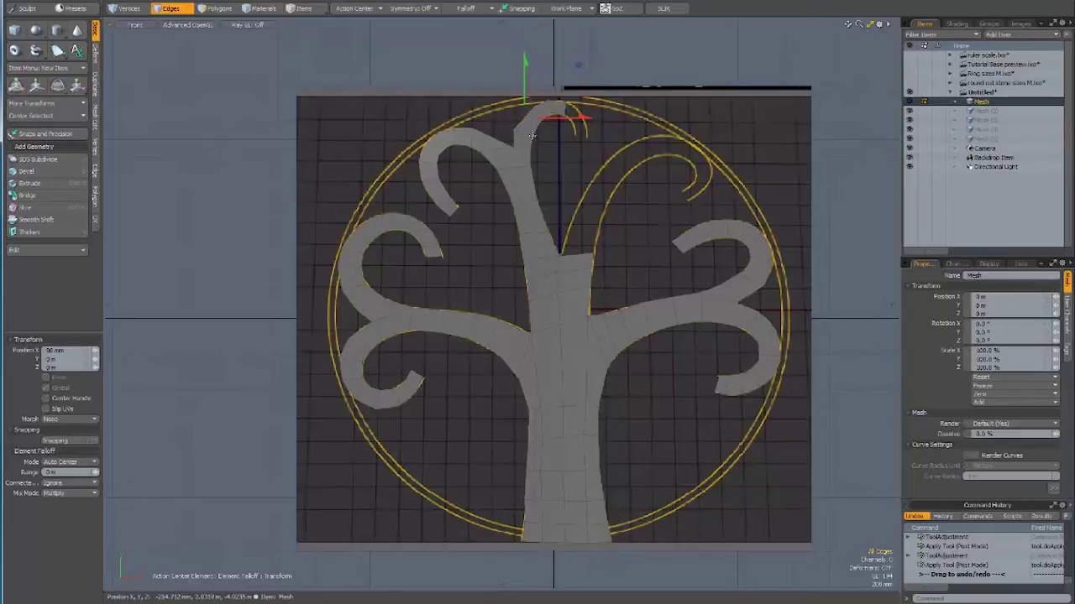
mouse_move(532, 135)
left_mouse_down()
mouse_move(515, 145)
mouse_move(566, 101)
left_mouse_up()
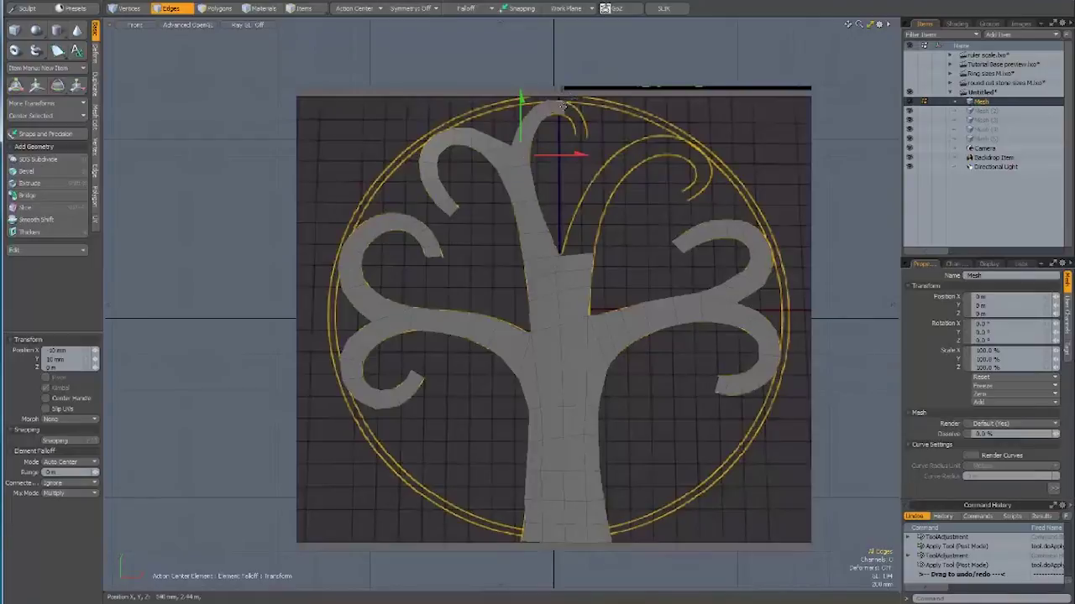
mouse_move(566, 101)
left_mouse_down()
mouse_move(542, 105)
mouse_move(561, 107)
left_mouse_up()
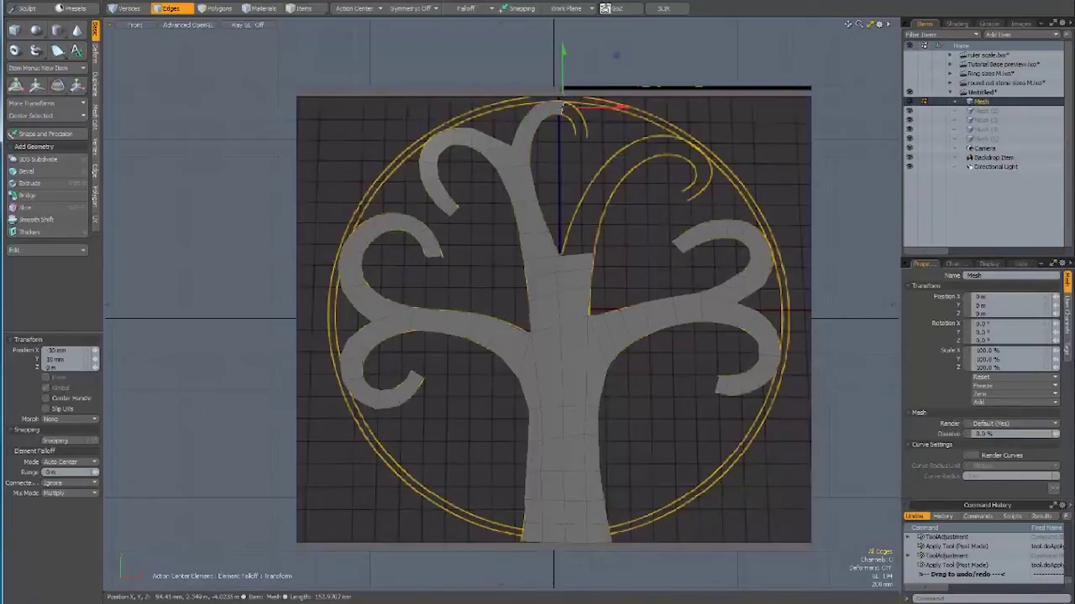
key("space")
key("space")
key("space")
Add one more tip segment and hook it over to the right beneath the ring
left_click(578, 100)
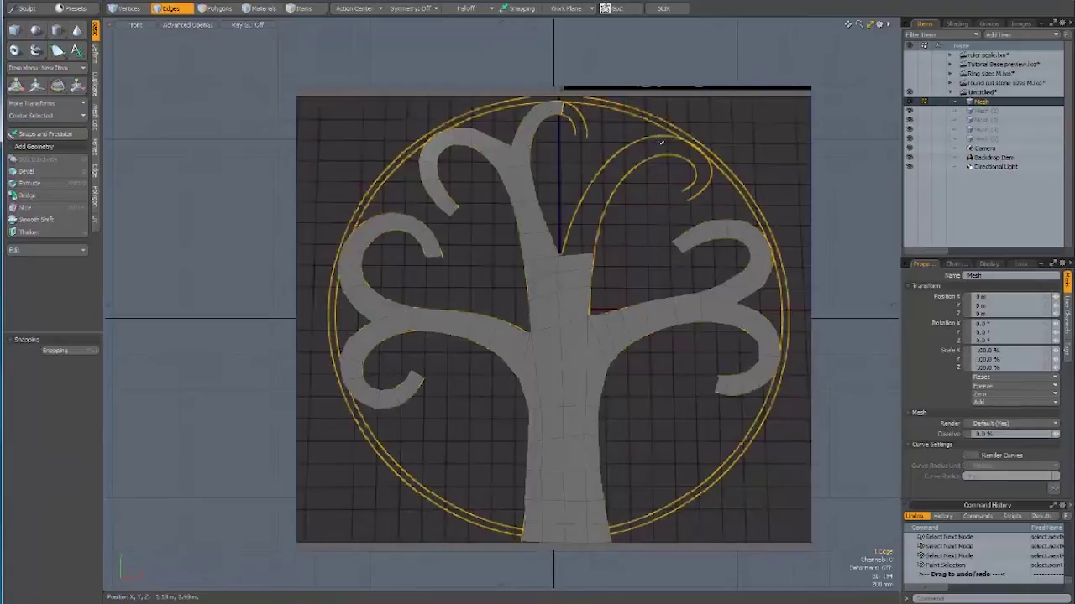
key("shift+x")
left_click(575, 118)
left_click_drag(625, 112, 638, 121)
left_click_drag(671, 206, 672, 219)
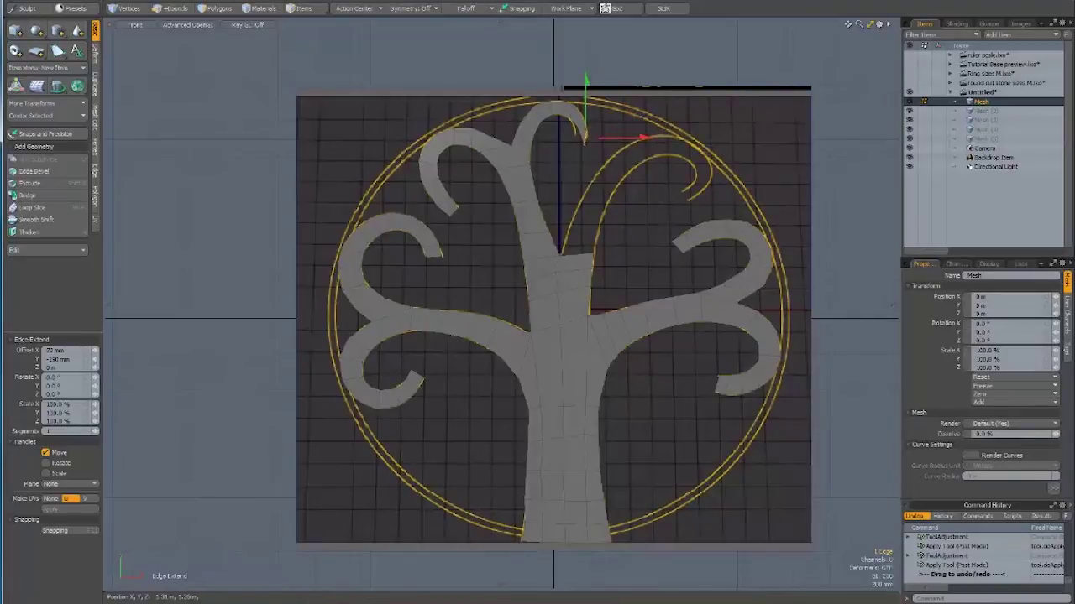
key("space")
key("t")
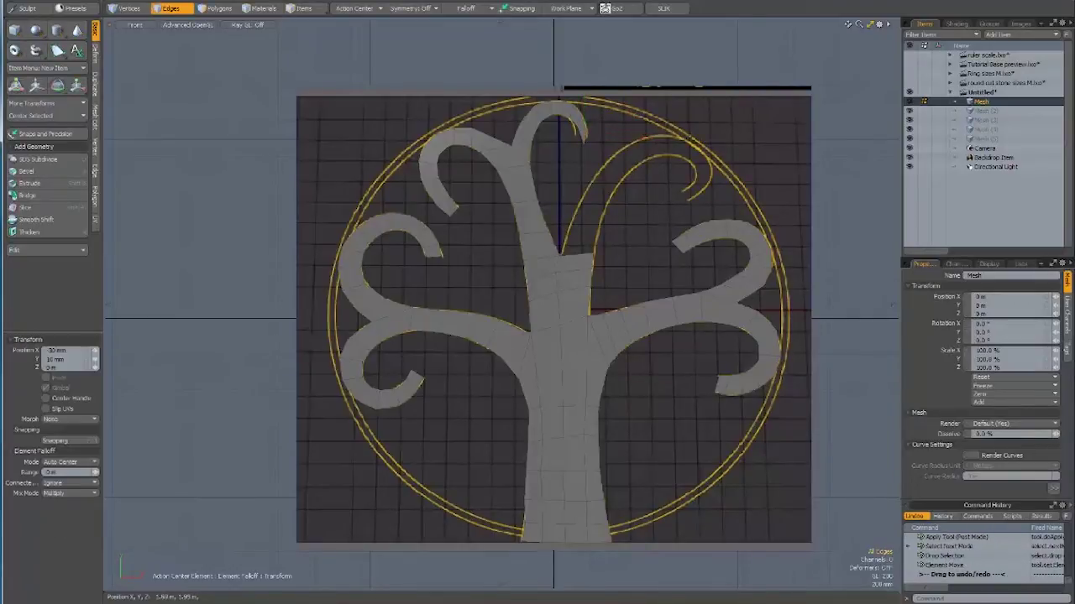
left_click_drag(580, 143, 576, 105)
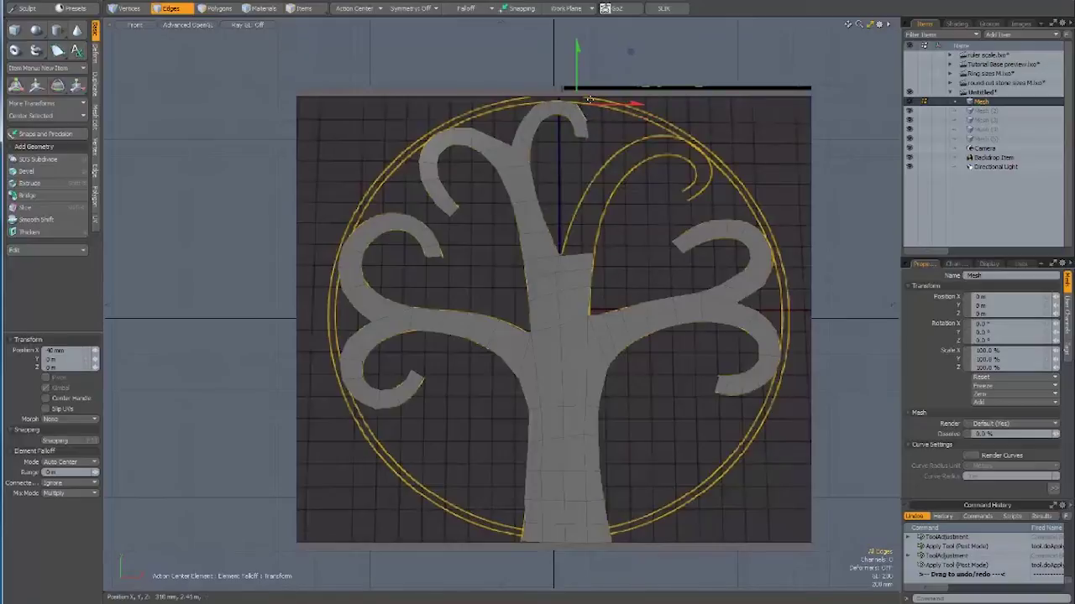
left_click_drag(581, 106, 576, 104)
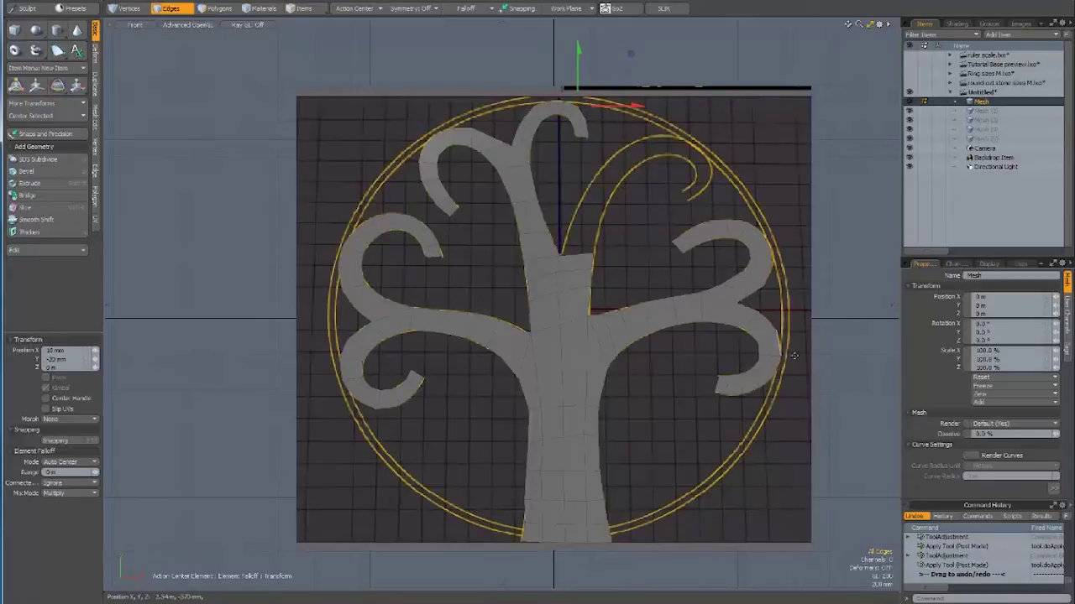
key("space")
key("space")
key("space")
key("space")
left_click(577, 252)
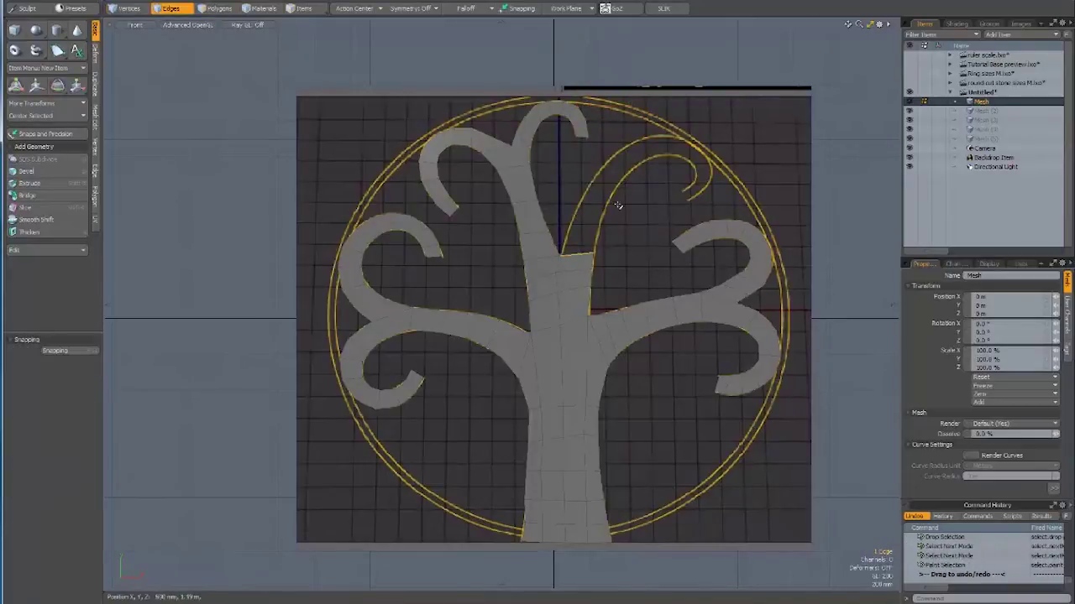
Extend the trunk's right fork edge up toward the traced curve and reposition its end
key("shift+x")
left_click_drag(661, 317, 675, 247)
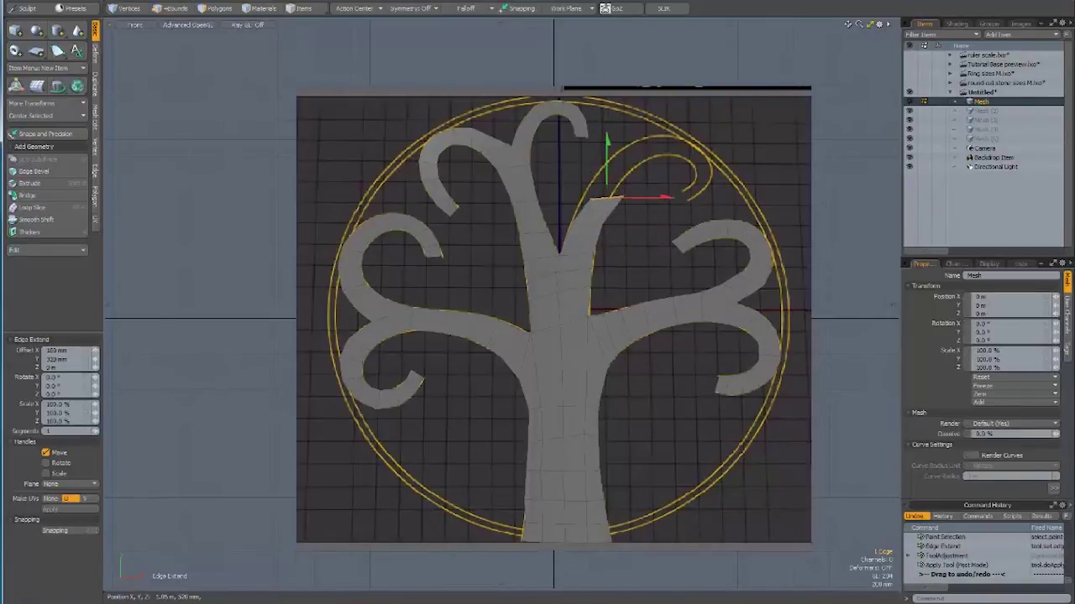
key("space")
left_click(664, 351)
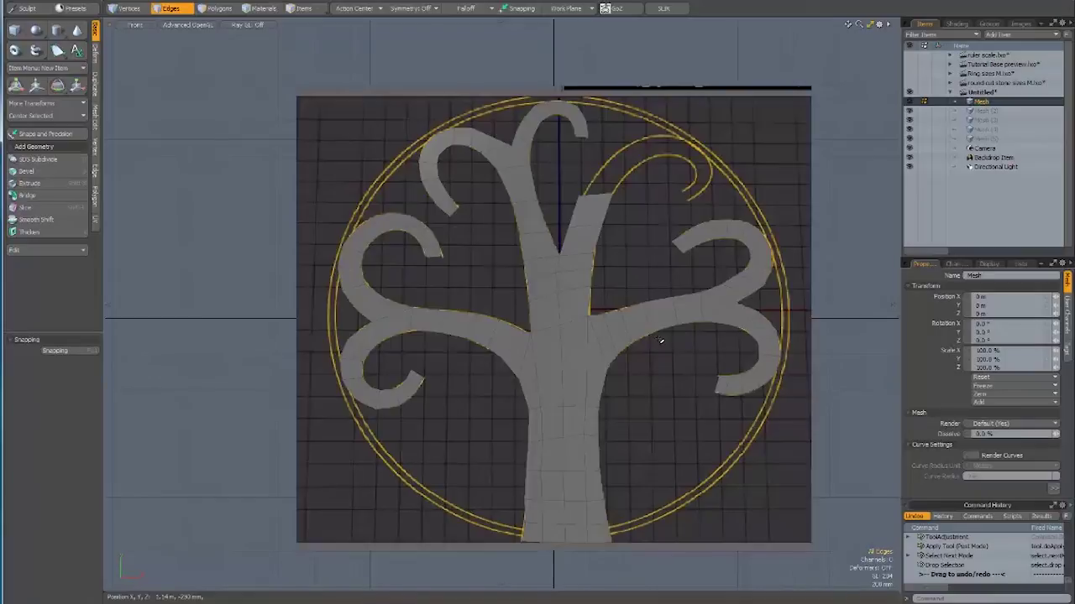
key("t")
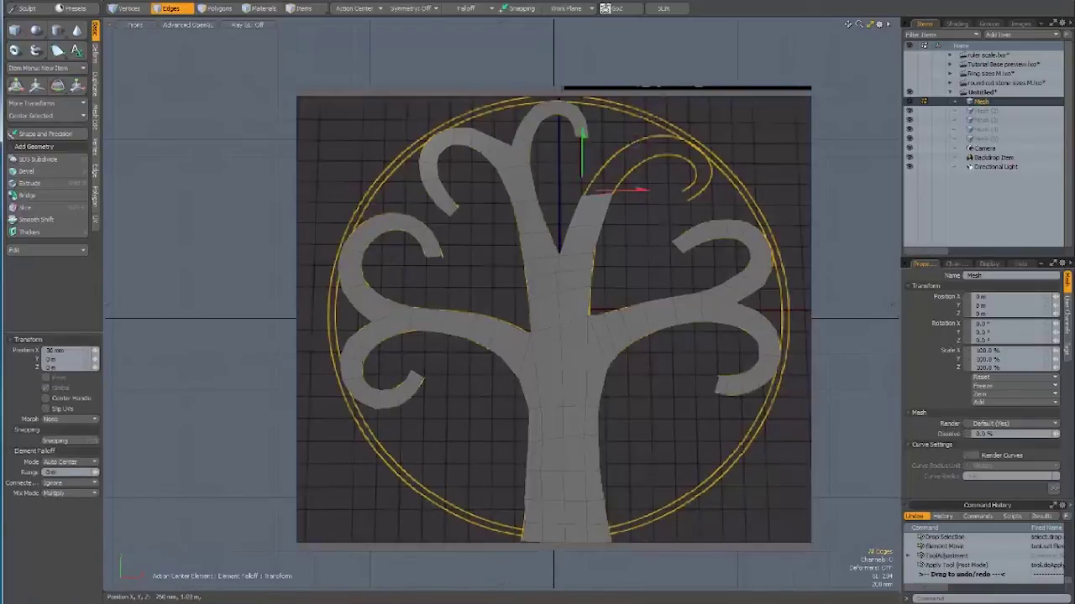
left_click_drag(619, 88, 601, 225)
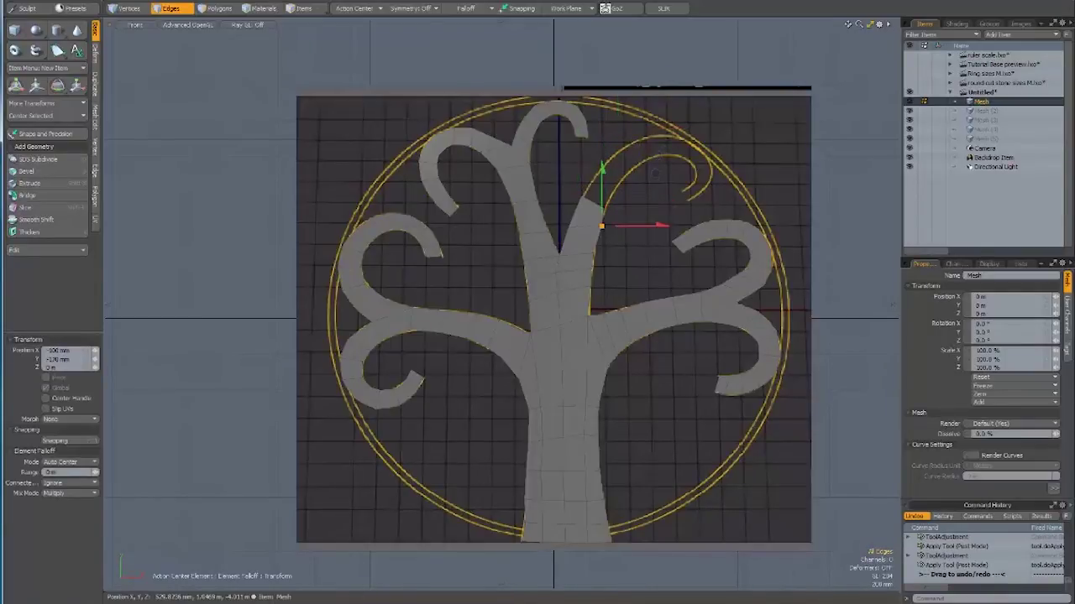
key("space")
key("space")
Extend the right branch further up-right and place its tip near the circle's upper edge
key("space")
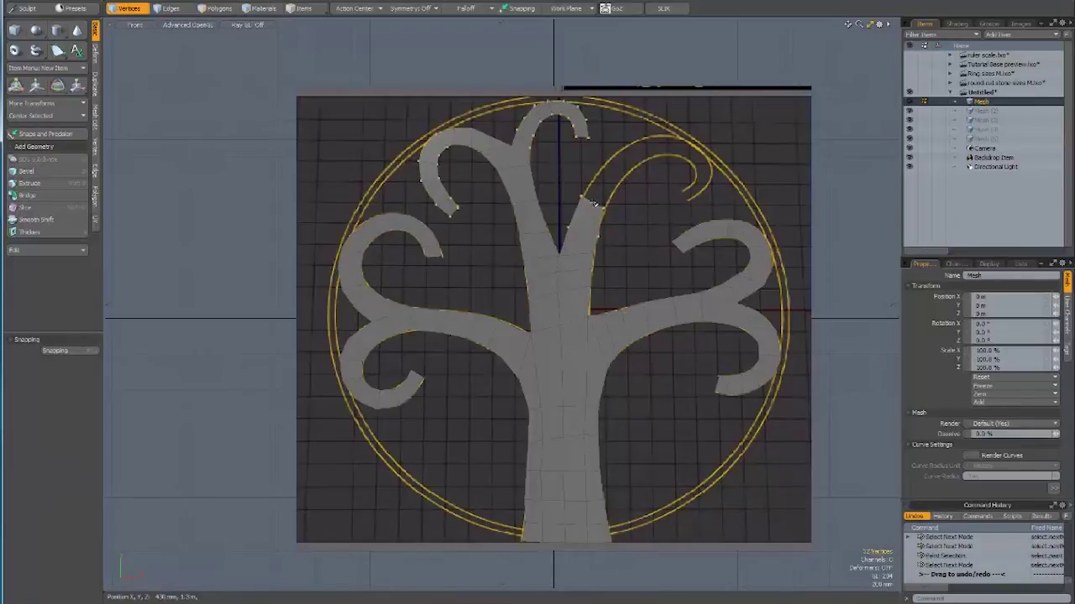
key("space")
left_click(594, 204)
key("shift+x")
left_click_drag(699, 262, 730, 228)
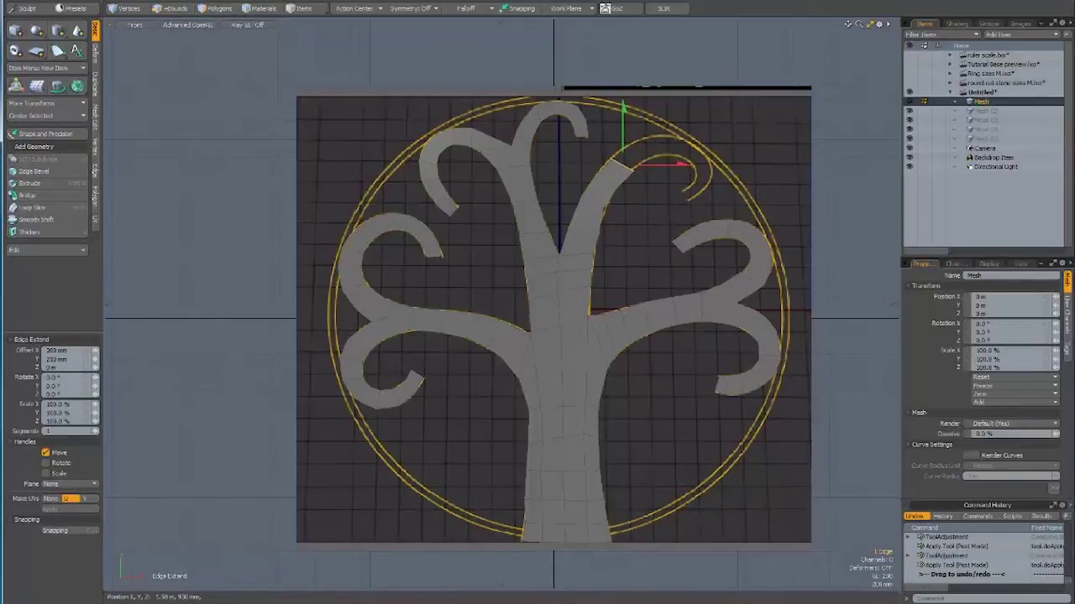
left_click_drag(731, 229, 744, 203)
left_click_drag(640, 147, 693, 143)
key("space")
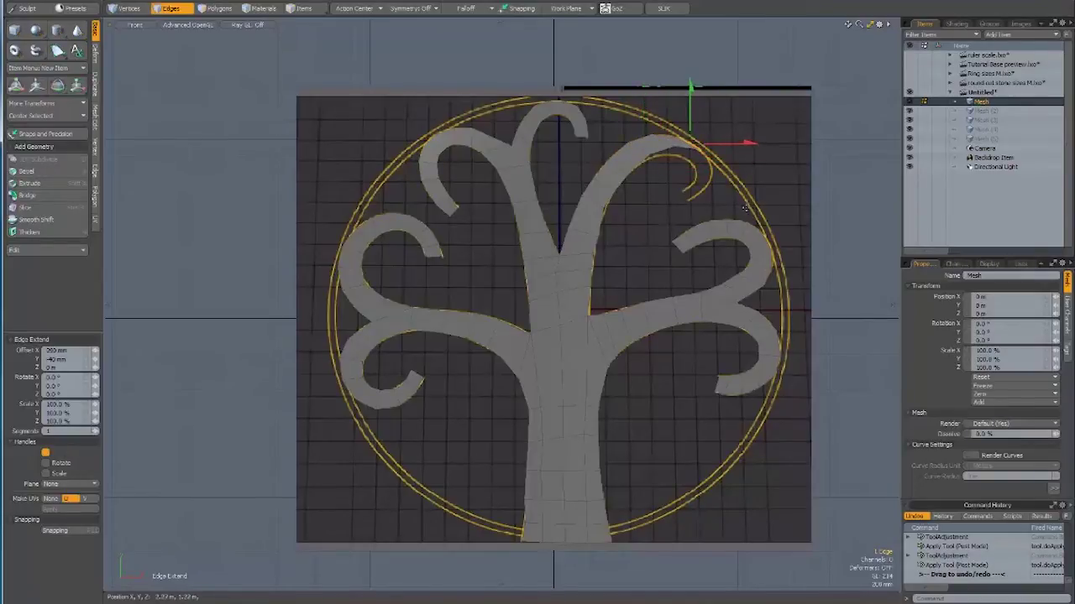
key("t")
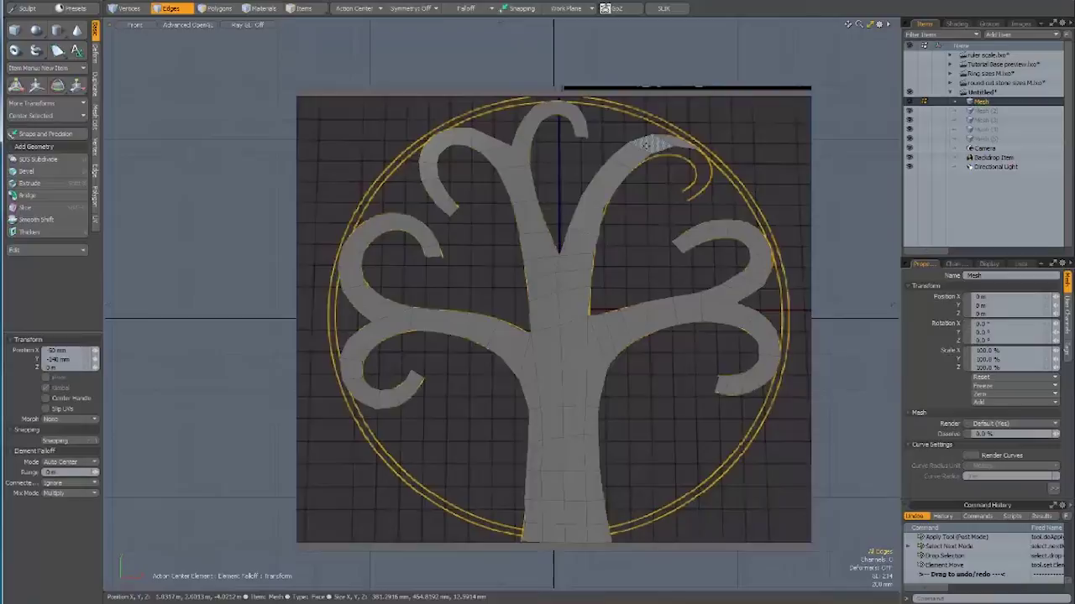
left_click(644, 158)
mouse_move(670, 144)
left_mouse_down()
mouse_move(701, 149)
mouse_move(633, 142)
left_mouse_up()
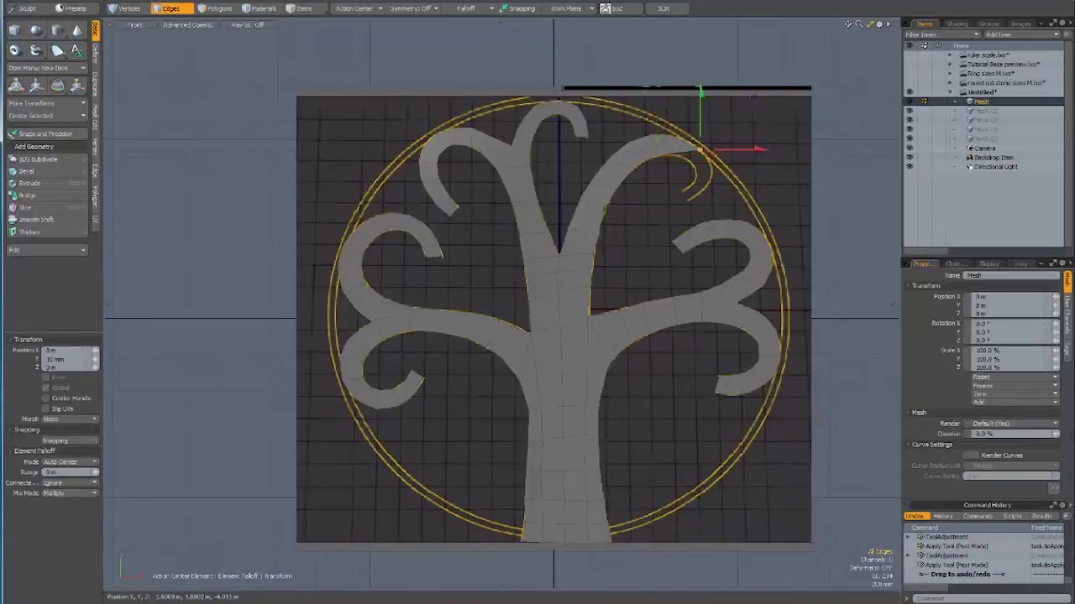
left_click(634, 141)
key("space")
left_click(696, 143)
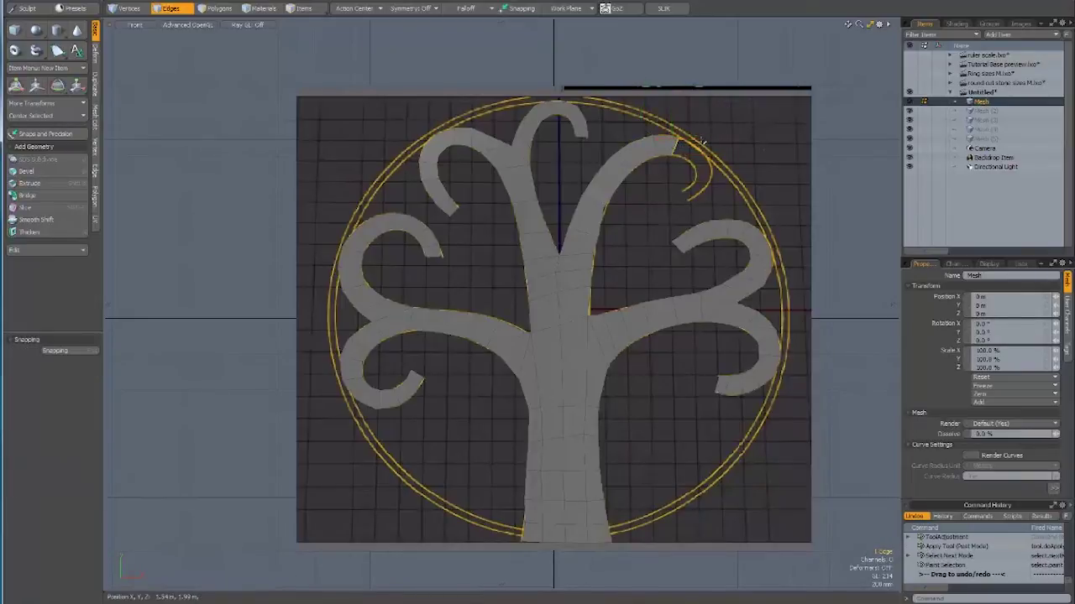
Extend the upper-right branch tip down-right and nudge its edges into a hooked curl
key("shift+x")
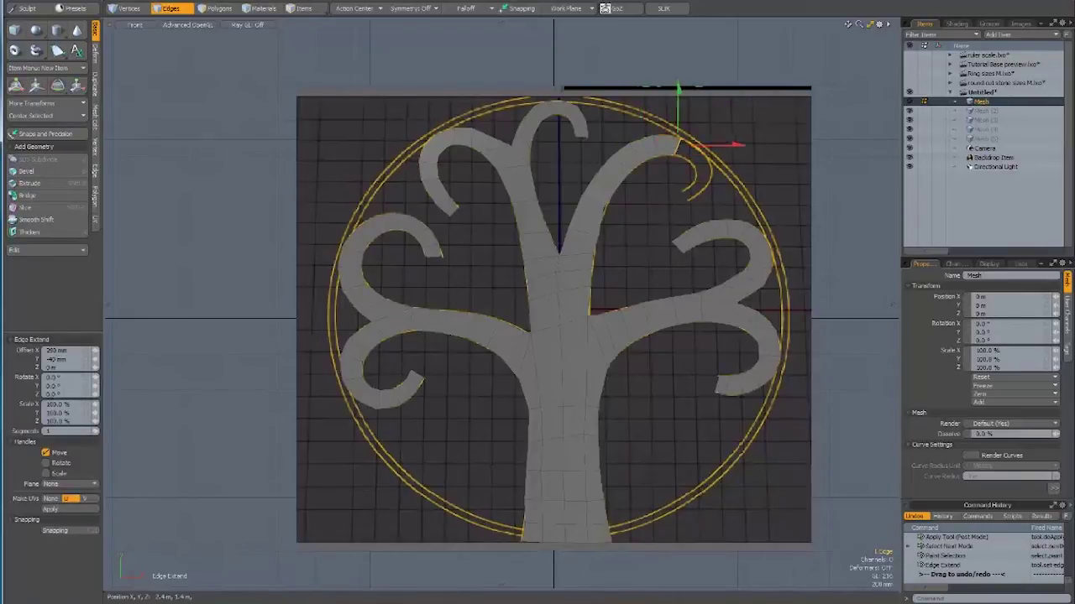
mouse_move(679, 144)
left_mouse_down()
mouse_move(803, 215)
mouse_move(803, 247)
left_mouse_up()
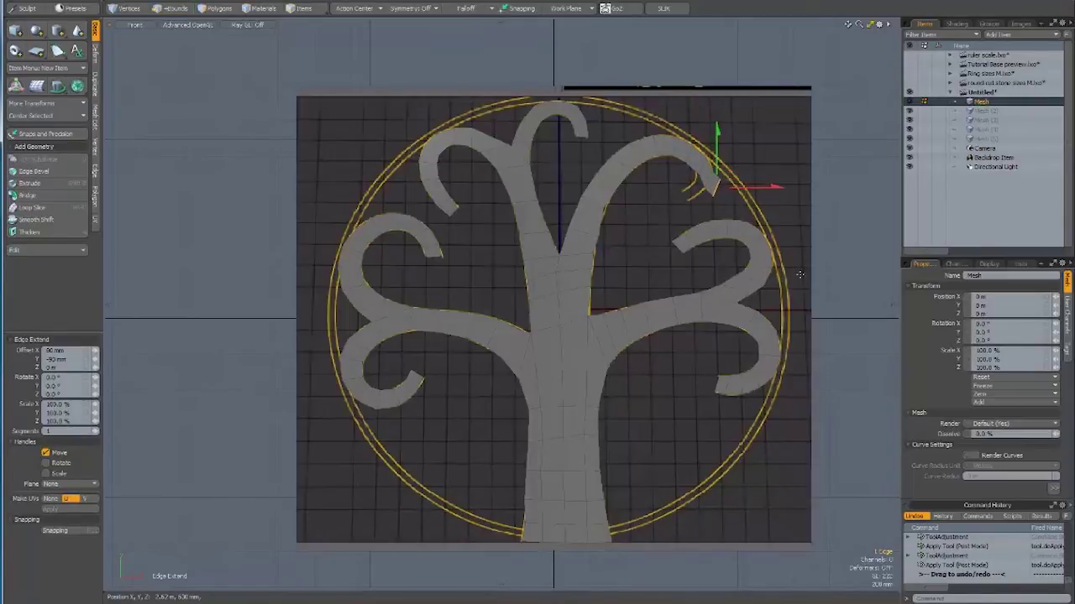
key("space")
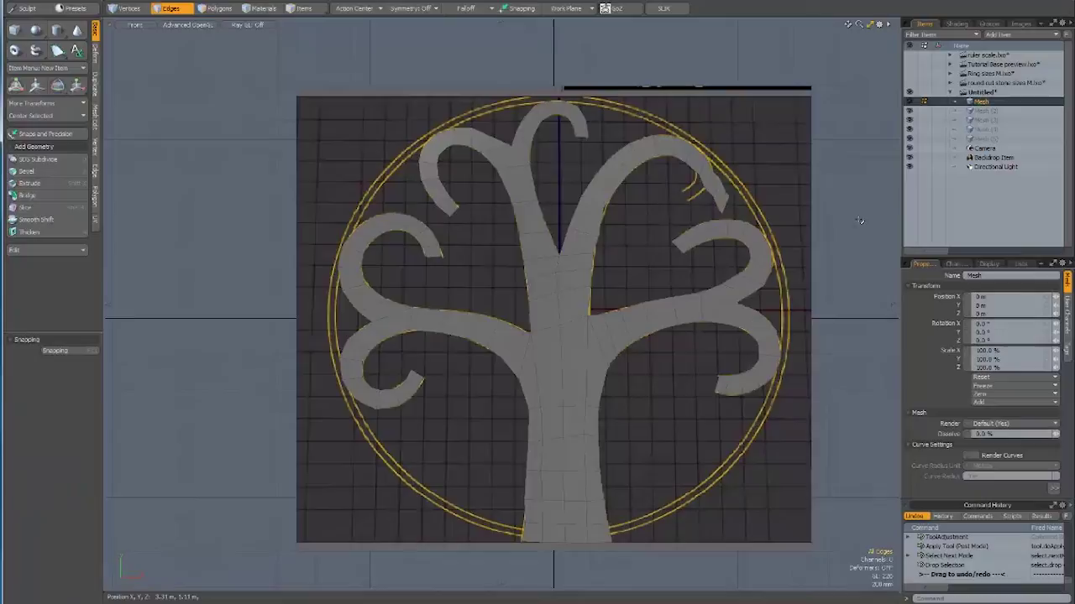
key("t")
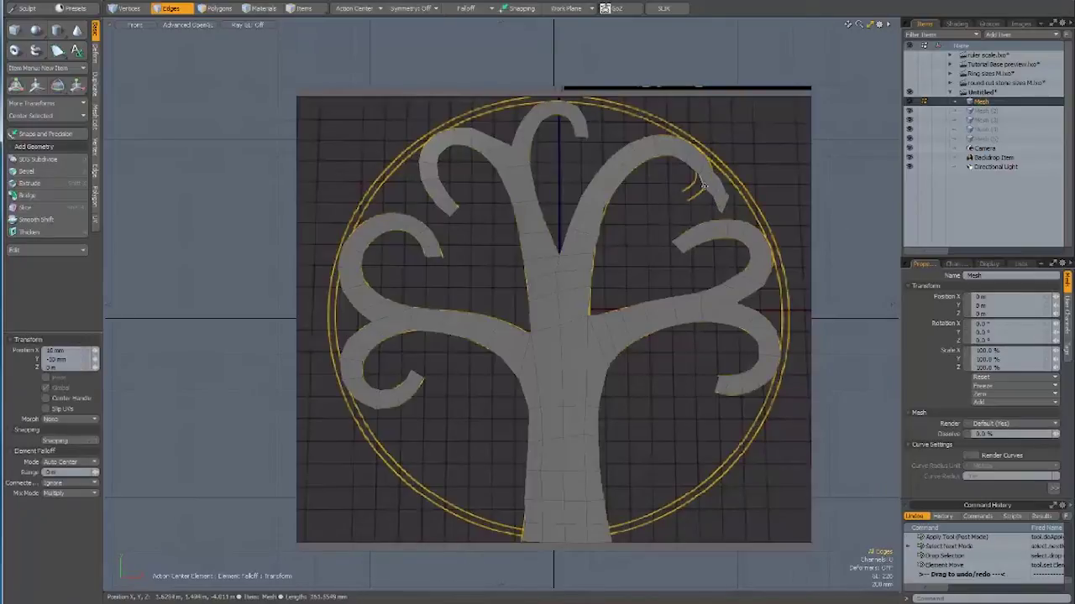
mouse_move(737, 108)
left_mouse_down()
mouse_move(766, 145)
mouse_move(746, 131)
left_mouse_up()
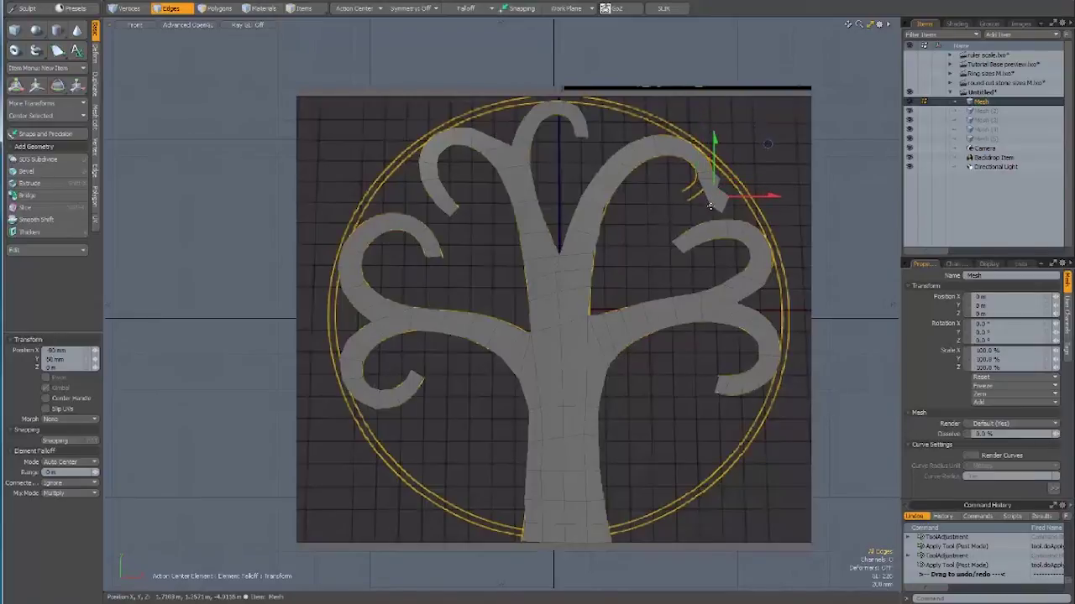
left_click_drag(747, 132, 737, 137)
left_click_drag(694, 184, 732, 200)
mouse_move(749, 125)
left_mouse_down()
mouse_move(743, 148)
mouse_move(768, 141)
mouse_move(756, 137)
mouse_move(763, 128)
mouse_move(703, 148)
left_mouse_up()
left_click_drag(756, 99, 766, 110)
left_click_drag(701, 173, 697, 172)
left_click_drag(605, 205, 604, 208)
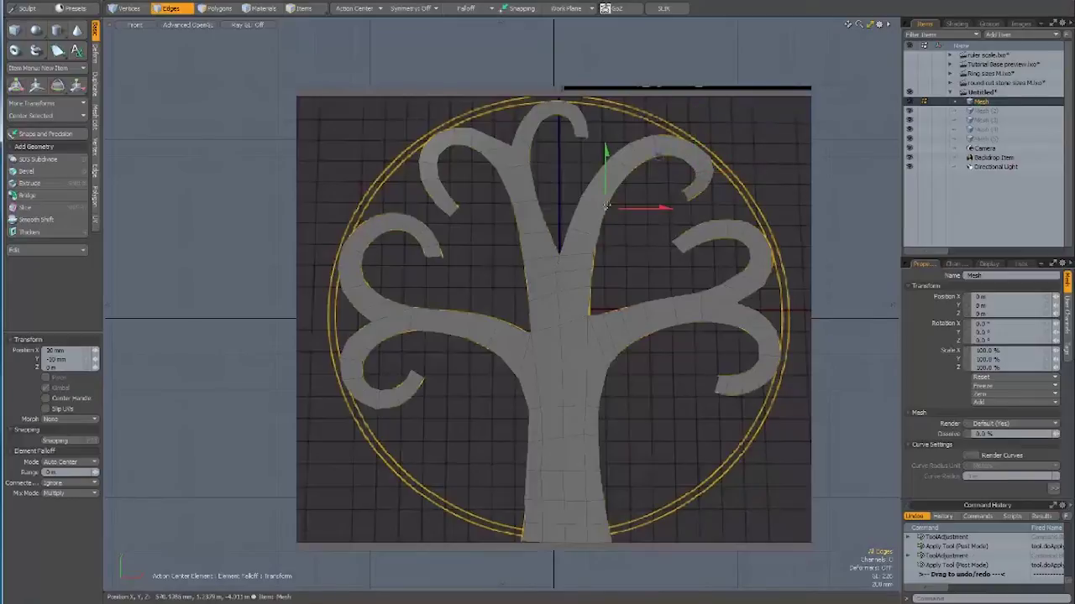
key("space")
key("ctrl+space")
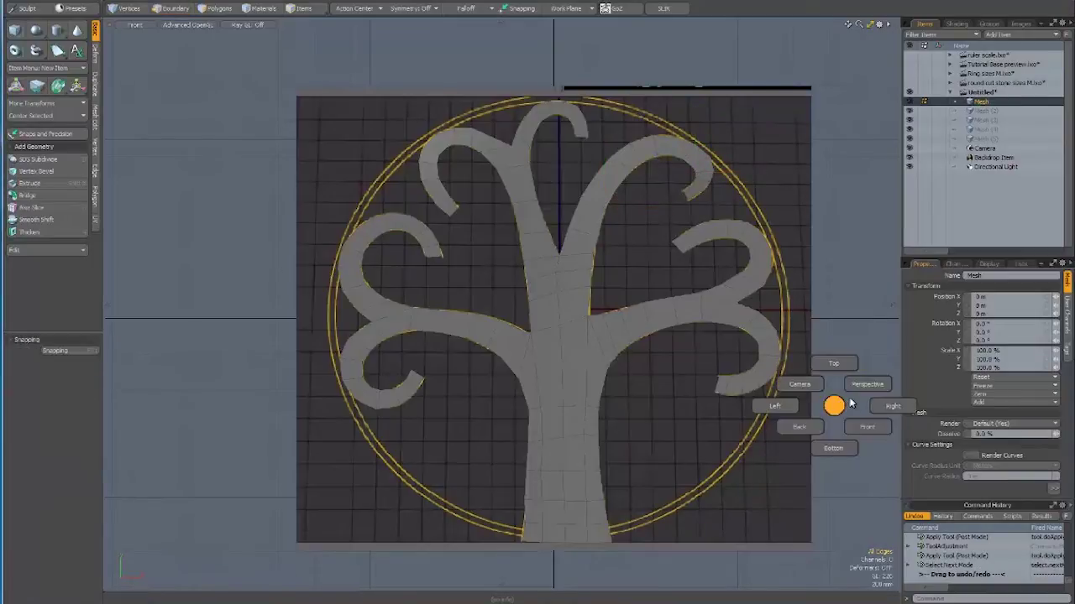
Switch to Perspective and thicken the flat tree into a 90 mm solid slab
left_click(865, 385)
mouse_move(840, 403)
left_mouse_down("alt")
mouse_move(658, 407)
mouse_move(702, 335)
left_mouse_up("alt")
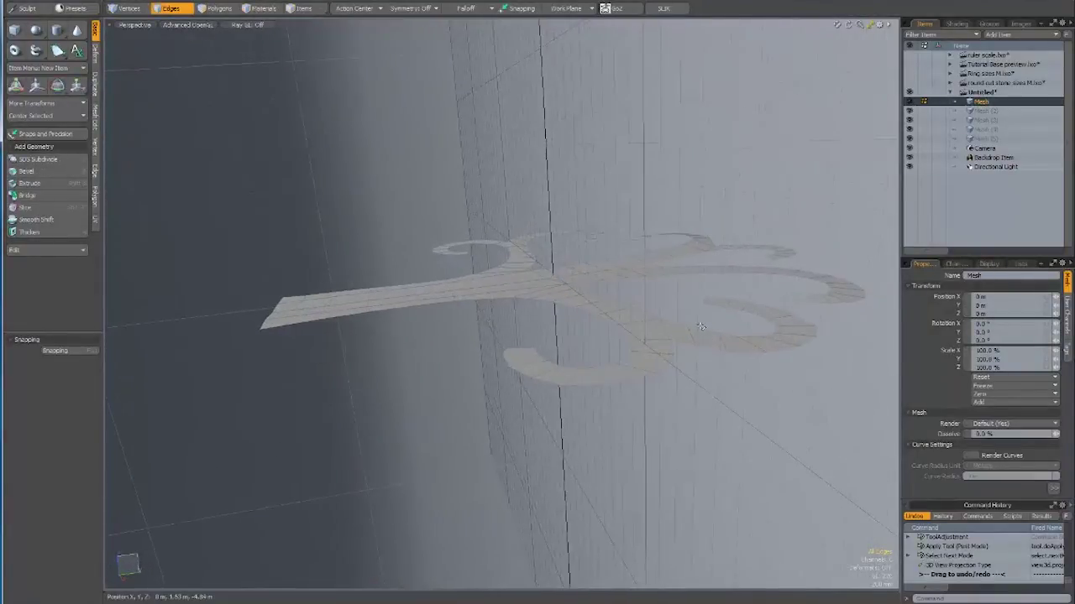
key("shift+d")
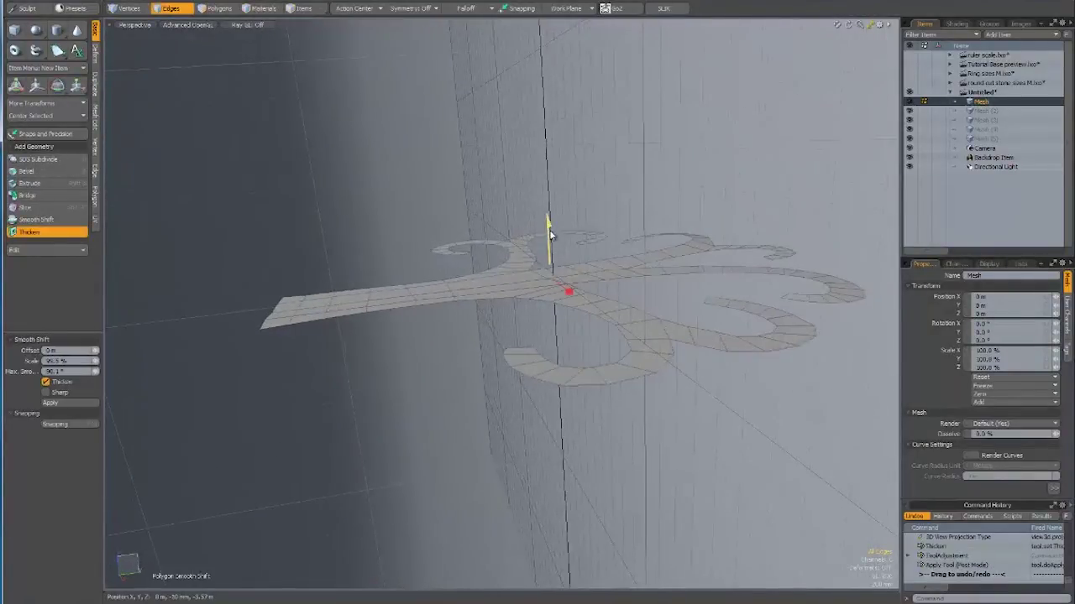
left_click_drag(550, 235, 561, 225)
key("space")
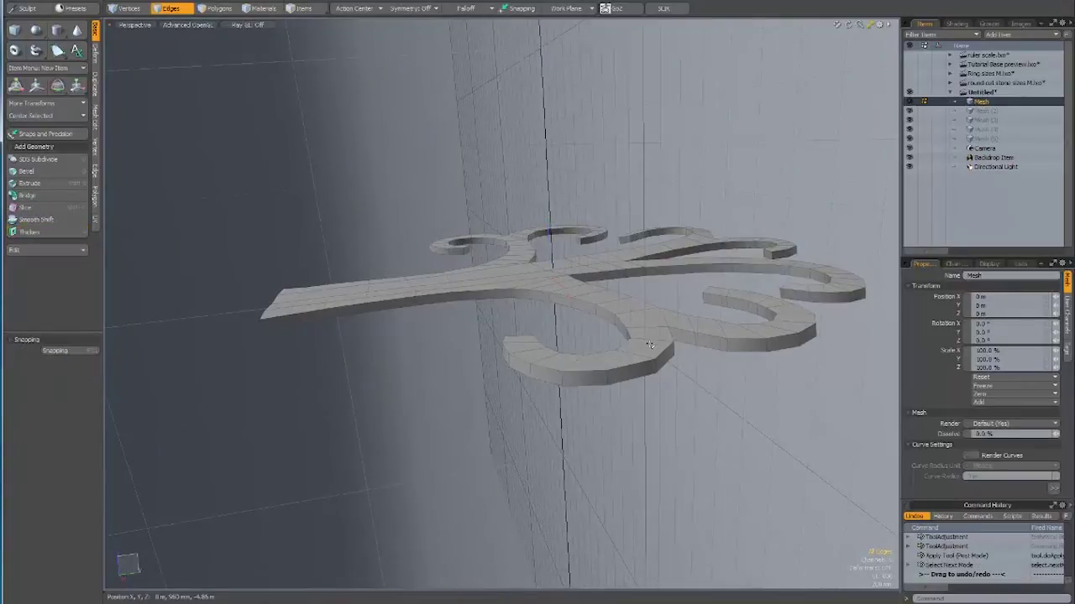
key("space")
key("space")
key("space")
key("space")
key("space")
key("space")
key("space")
mouse_move(492, 388)
left_mouse_down("alt")
mouse_move(534, 522)
mouse_move(685, 154)
left_mouse_up("alt")
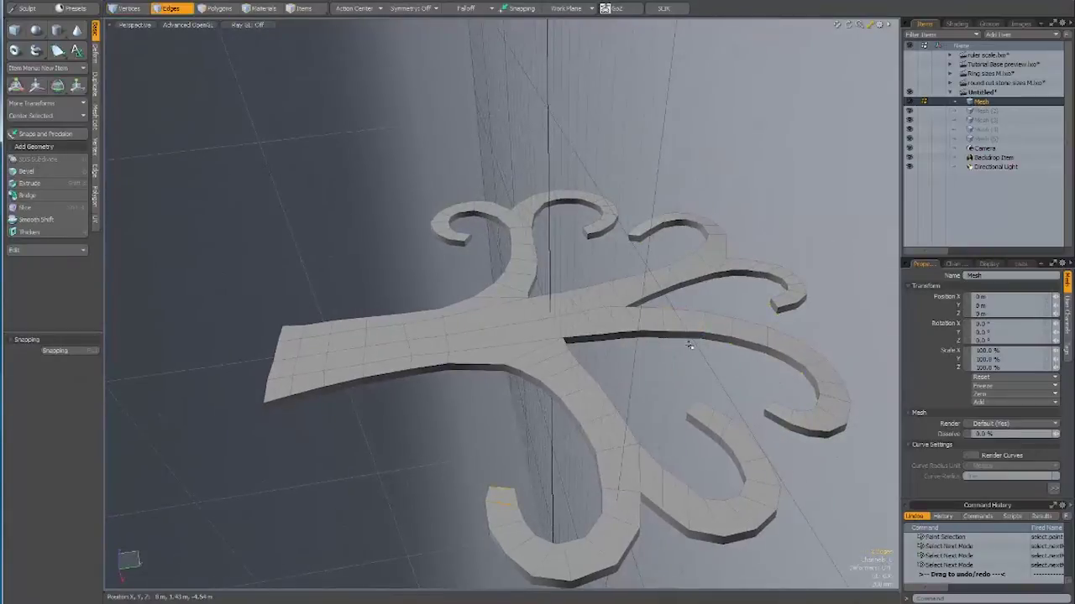
left_click(443, 225)
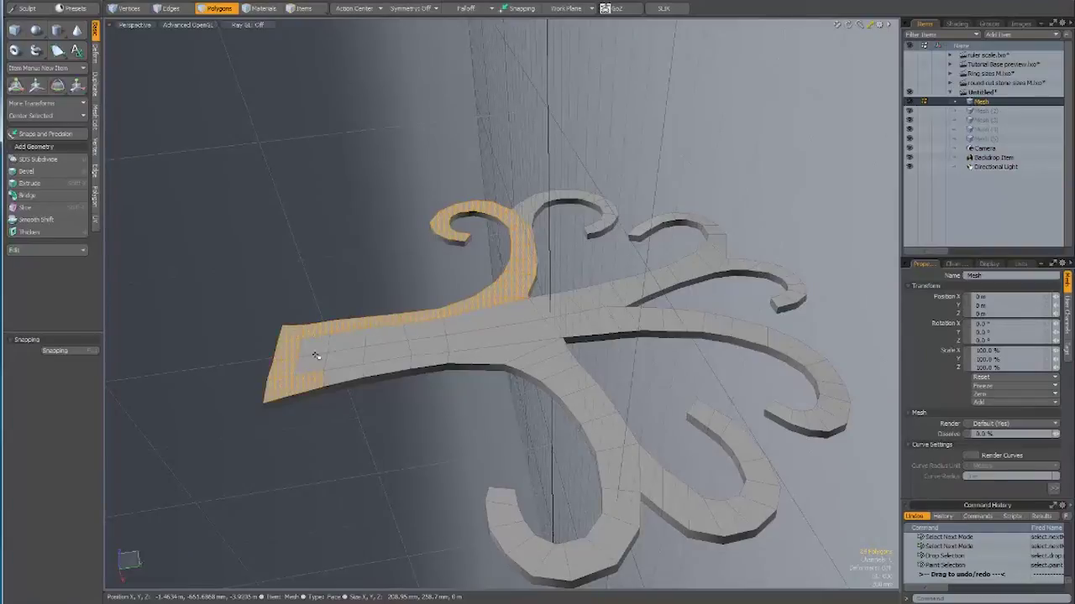
Paint-select the top faces of the trunk junction, lower hook, top hook and right hook tip
left_click_drag(443, 354, 474, 337)
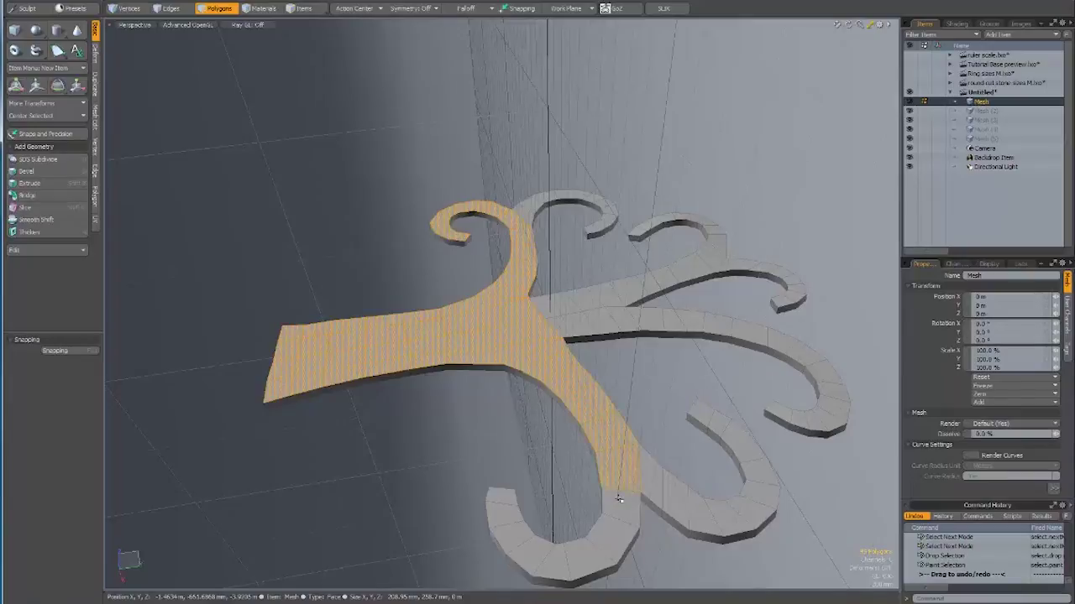
left_click_drag(618, 499, 545, 567)
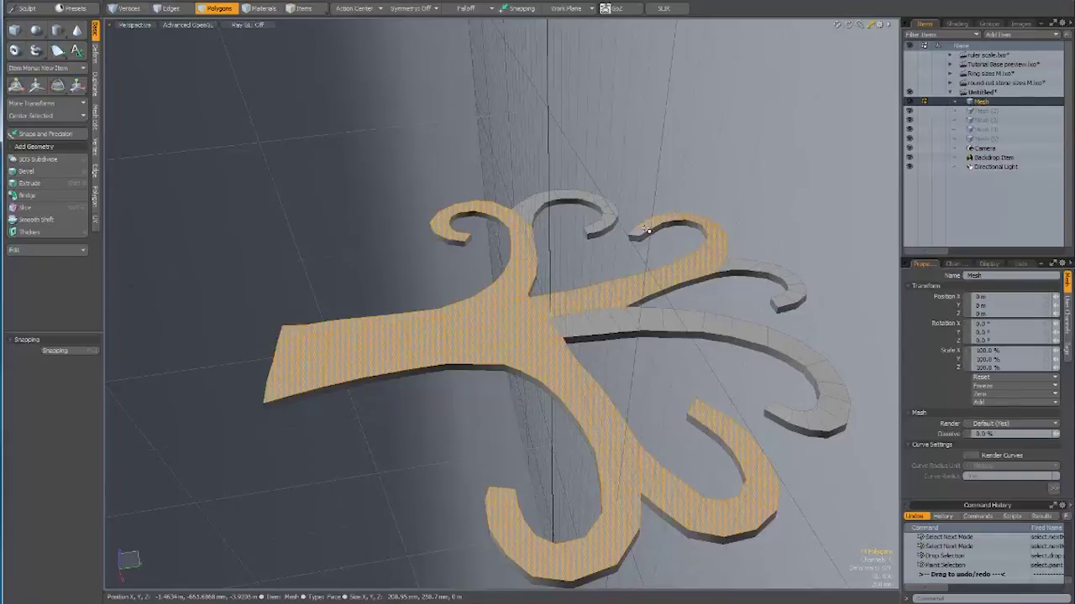
left_click_drag(648, 228, 593, 230)
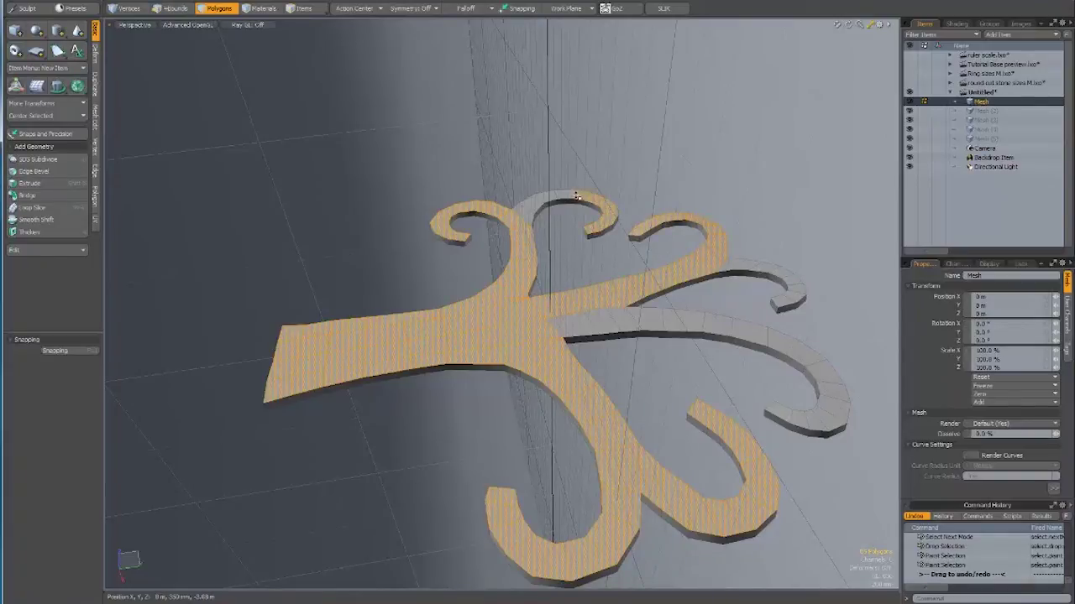
left_click_drag(541, 202, 528, 211)
left_click_drag(799, 300, 788, 304)
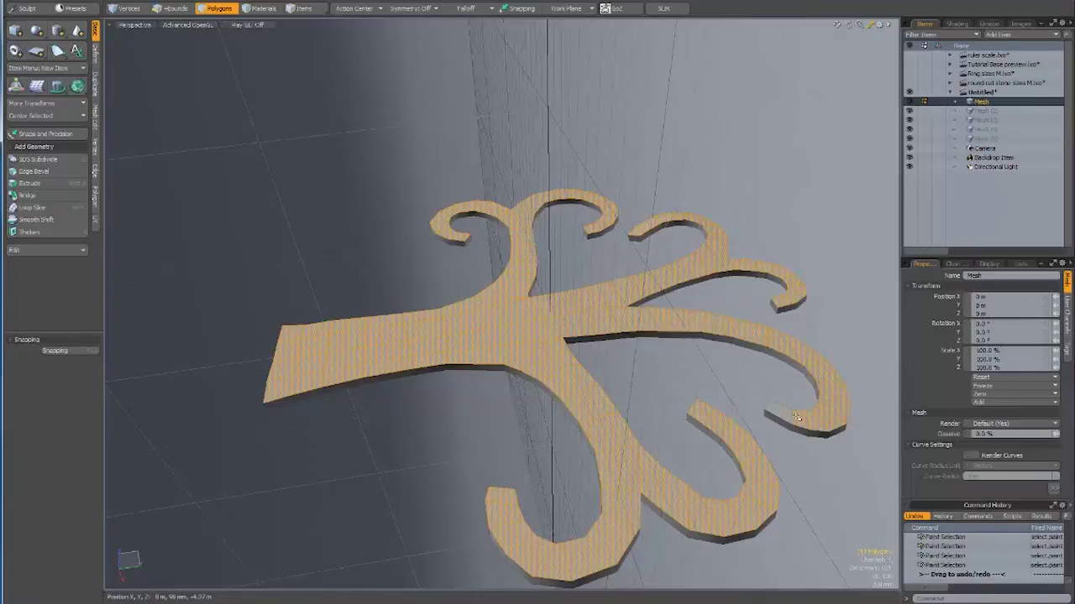
left_click_drag(781, 418, 600, 297, "alt")
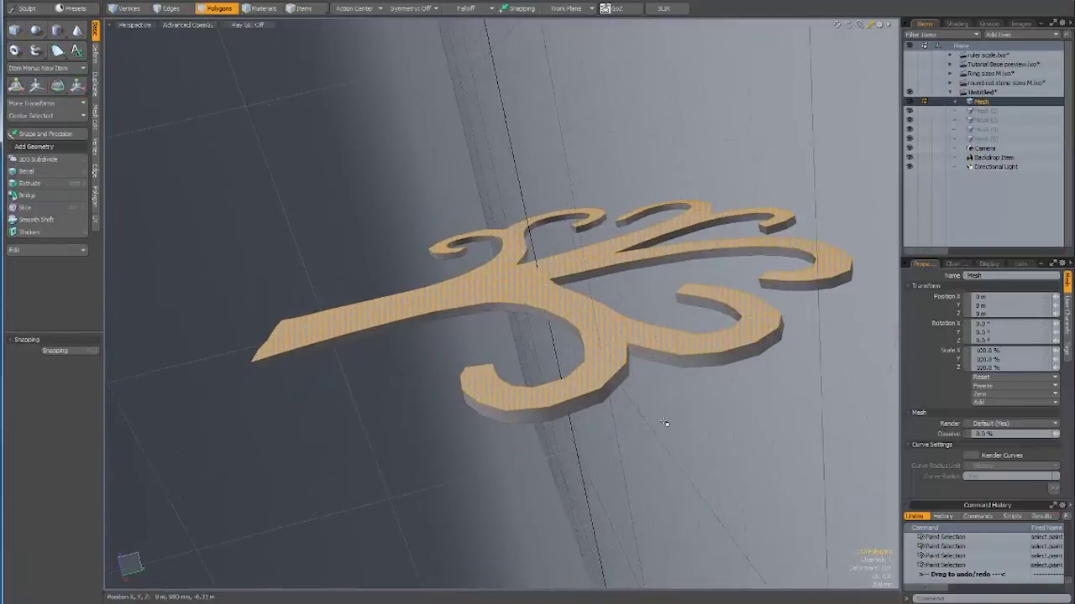
key("b")
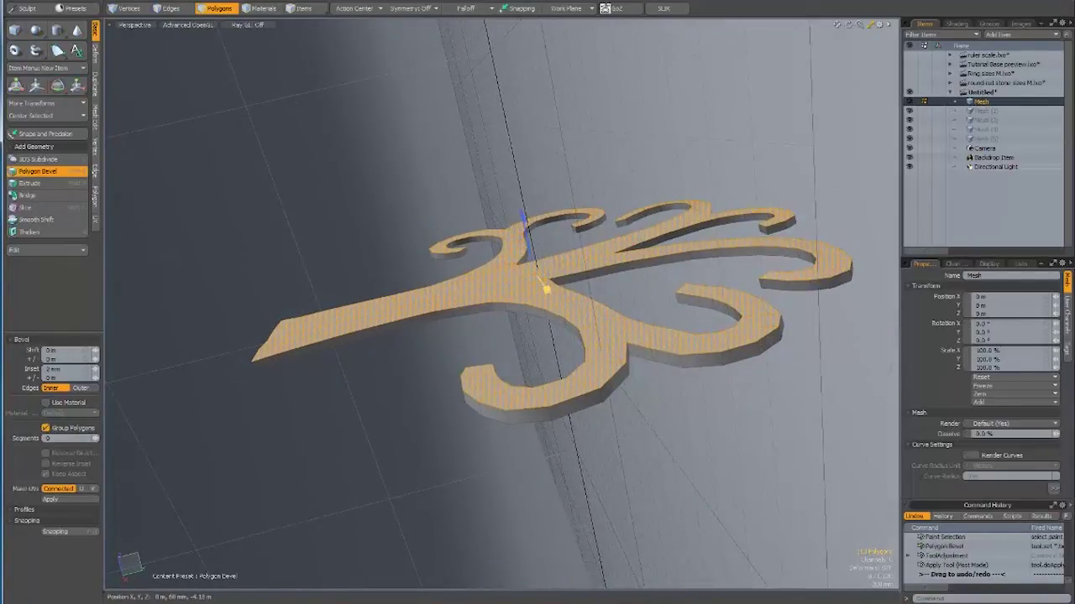
Bevel the tree's top faces upward and inward twice, the second pass raising them 30 mm
left_click_drag(526, 240, 523, 214)
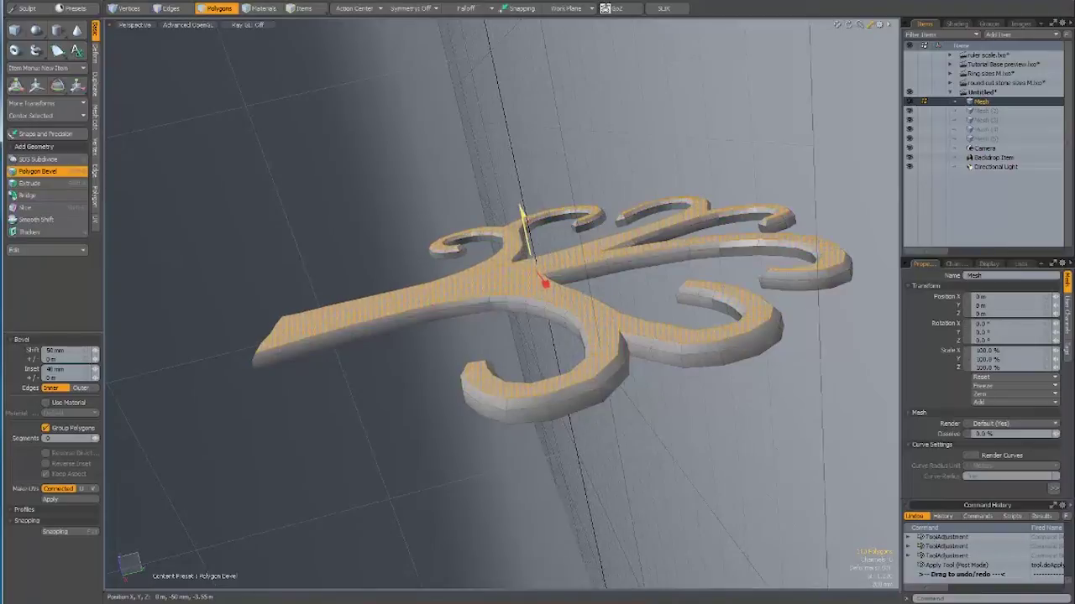
left_click(586, 248)
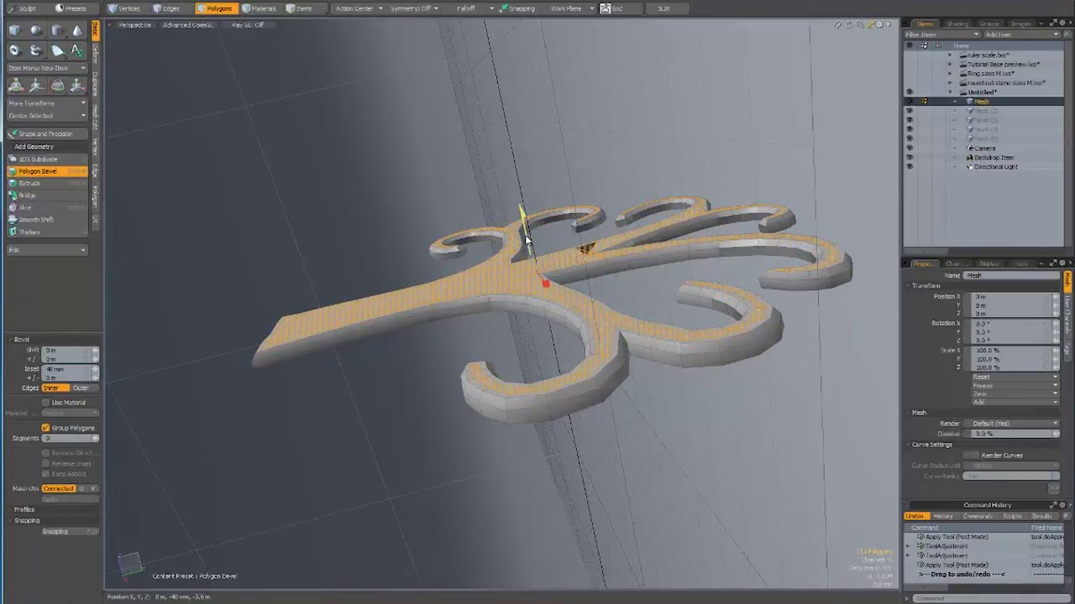
left_click_drag(523, 214, 520, 198)
left_click_drag(537, 252, 749, 468, "alt")
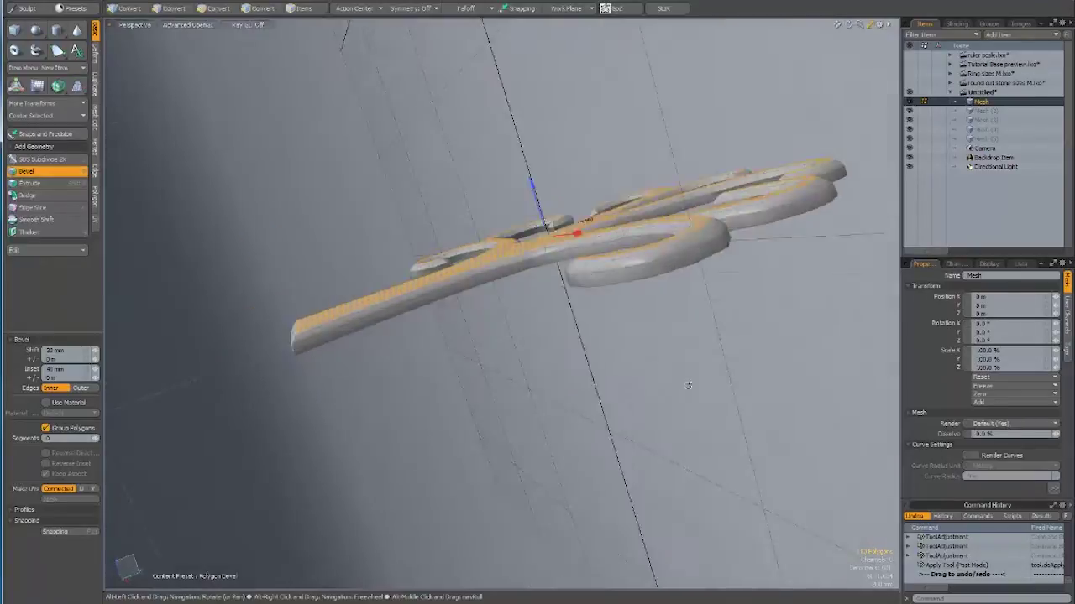
key("space")
left_click(619, 408)
Raise a strip of faces along the trunk by 56 mm
left_click_drag(618, 408, 388, 382, "alt")
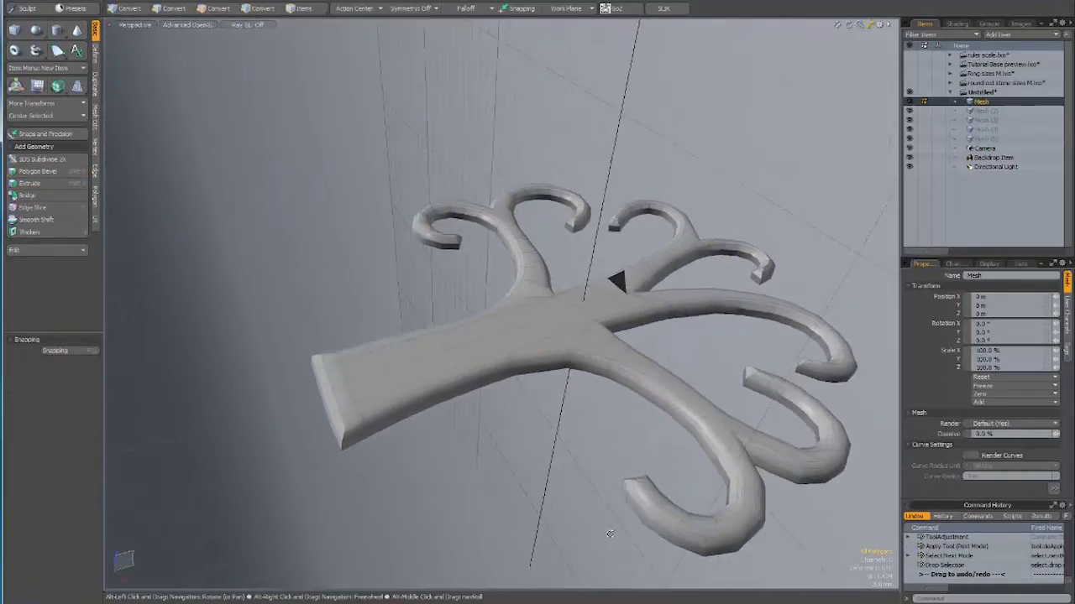
key("space")
key("space")
key("space")
mouse_move(359, 384)
left_mouse_down()
mouse_move(412, 392)
mouse_move(552, 327)
left_mouse_up()
mouse_move(493, 340)
left_mouse_down()
mouse_move(362, 384)
mouse_move(539, 328)
left_mouse_up()
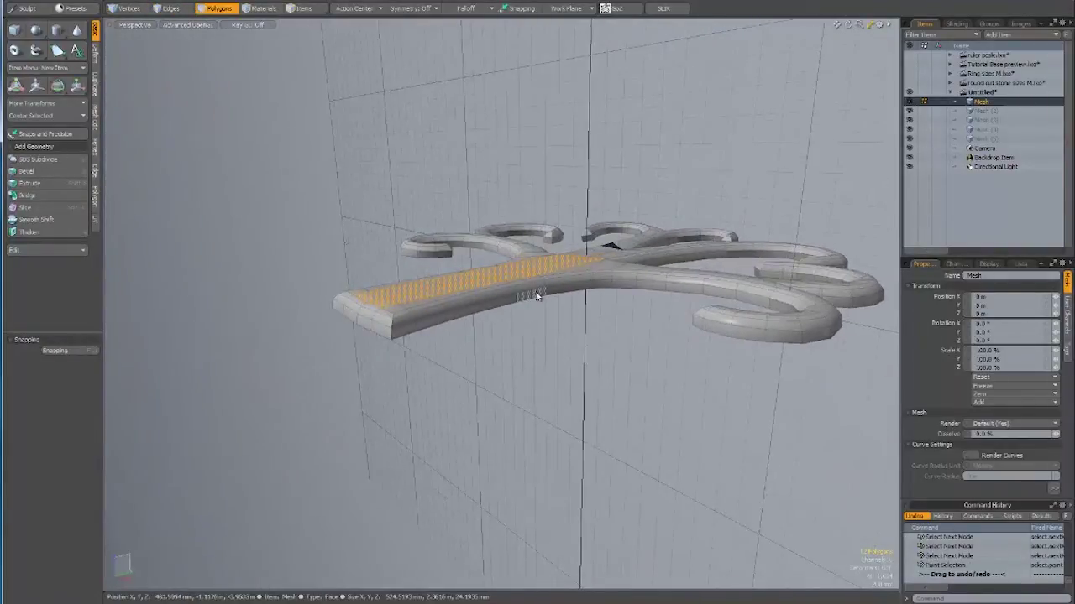
key("w")
left_click_drag(494, 275, 493, 270)
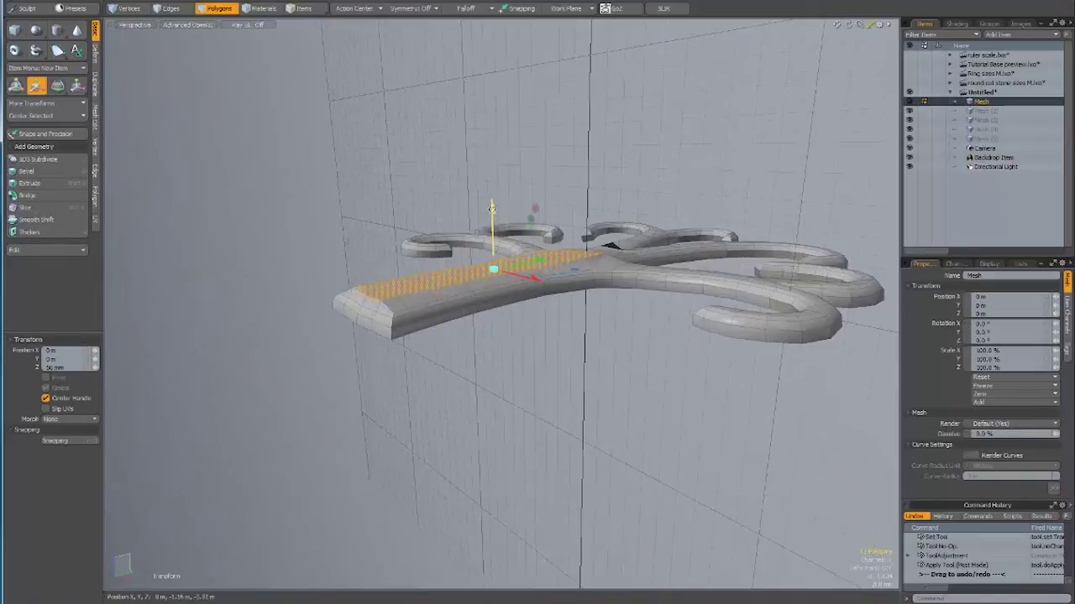
Select the edge line running along the trunk
left_click_drag(492, 208, 600, 232, "alt")
scroll(557, 476, "up", 5)
scroll(557, 476, "down", 5)
key("space")
key("space")
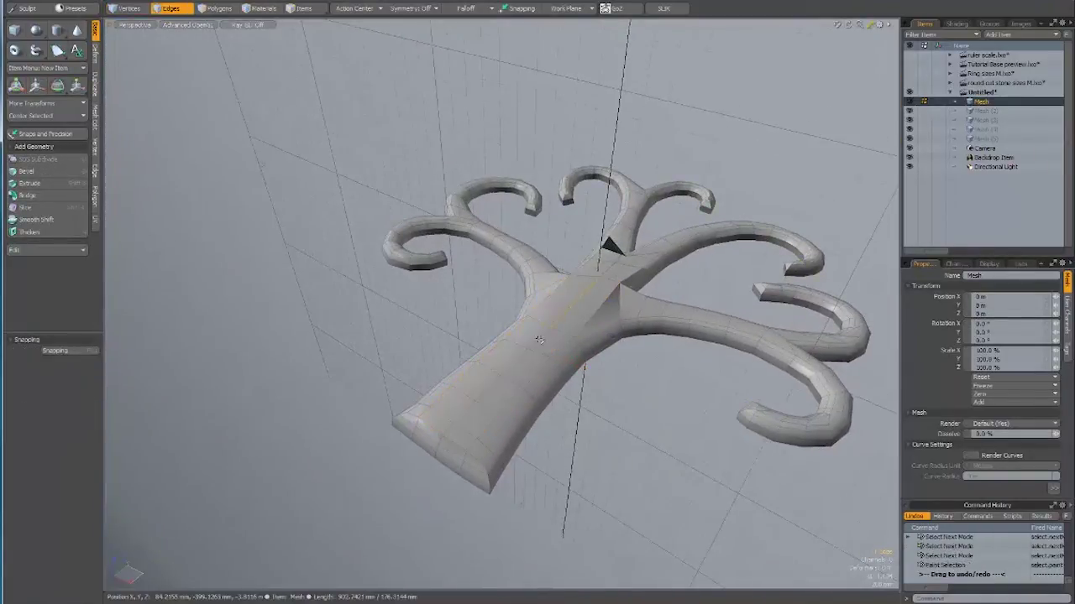
left_click_drag(463, 434, 579, 310)
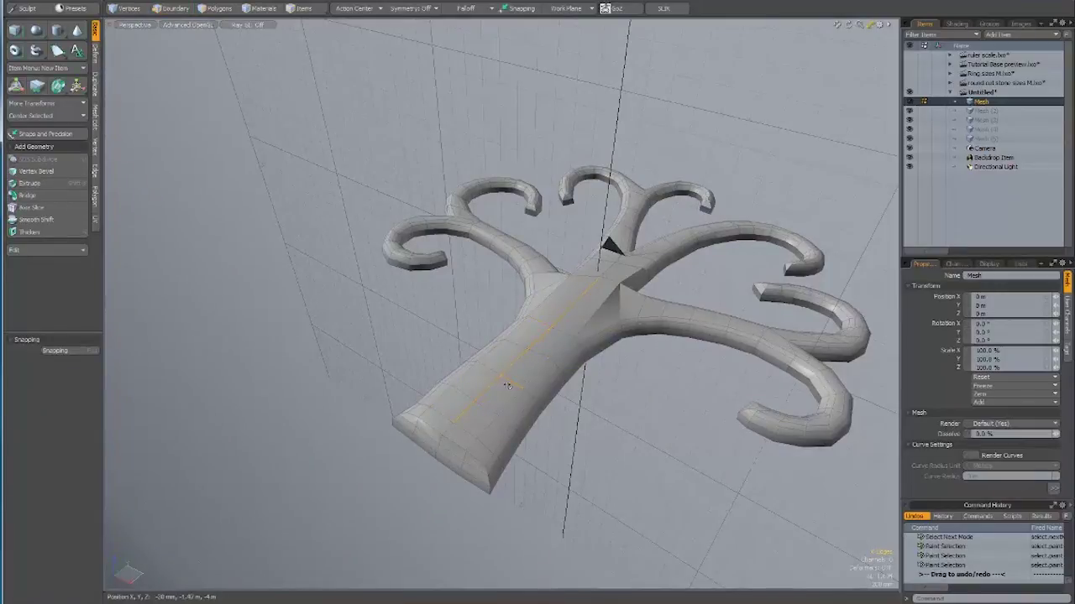
Lift the trunk's centre edge to 110 mm
left_click_drag(469, 425, 444, 399, "alt")
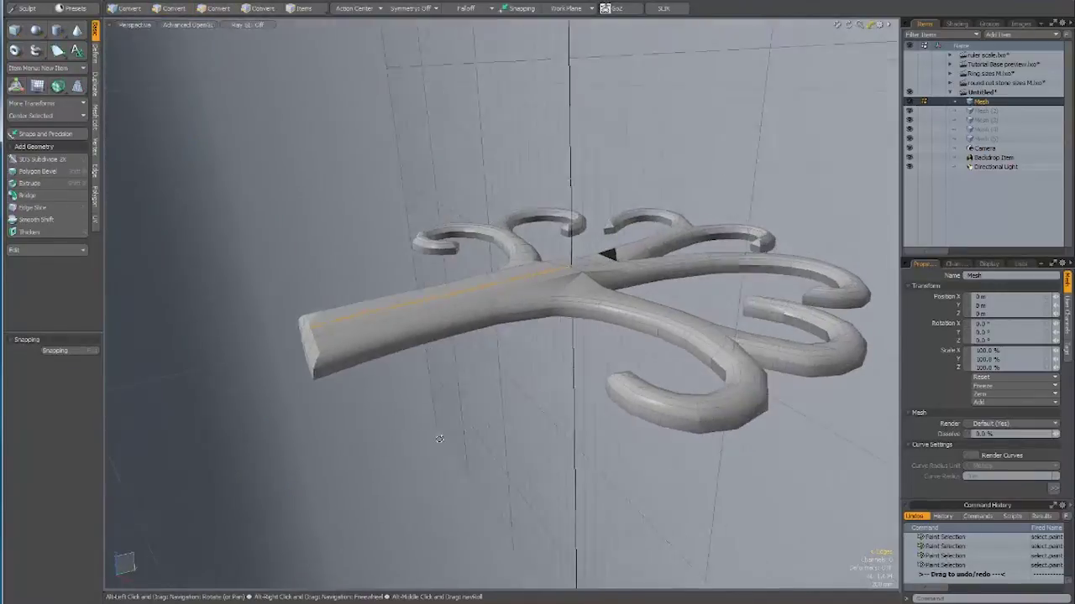
key("w")
left_click_drag(443, 279, 441, 265)
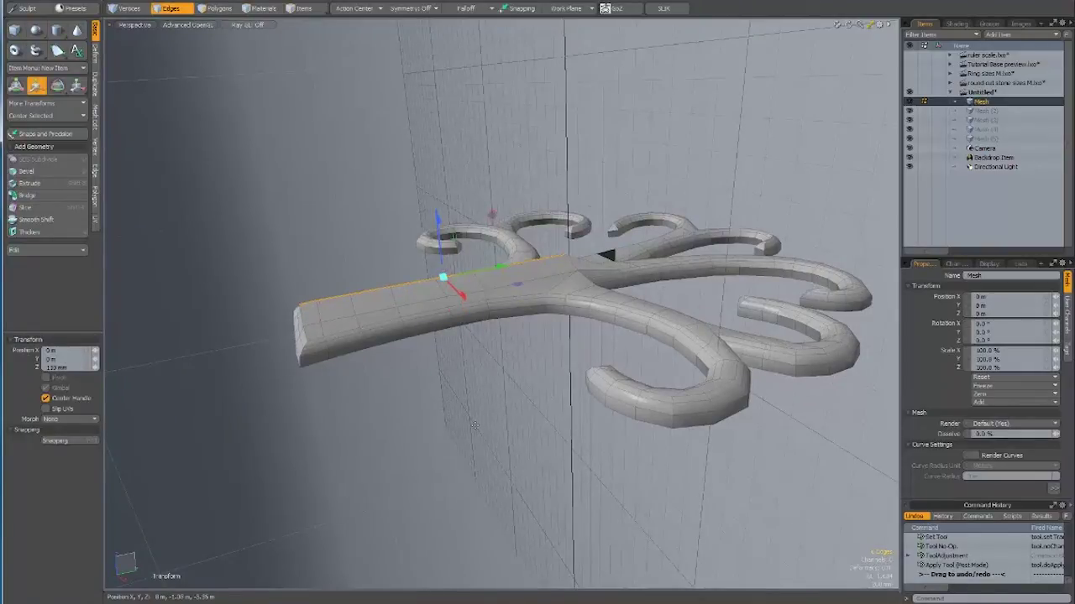
Tilt the trunk edge about 3.5 degrees in Right view, then return to Perspective
key("e")
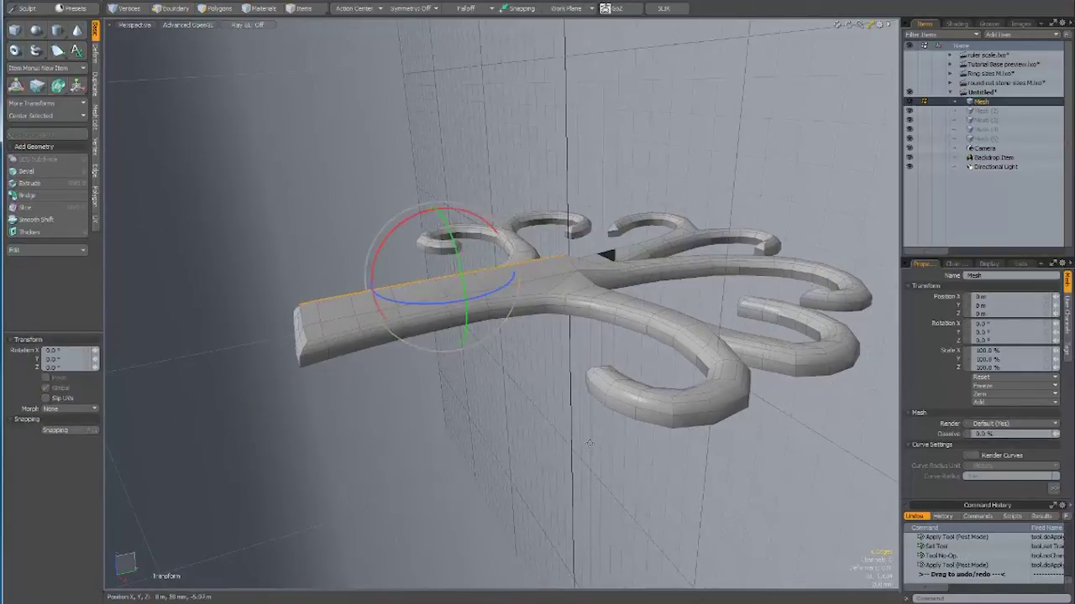
key("ctrl+space")
left_click(666, 406)
key("2")
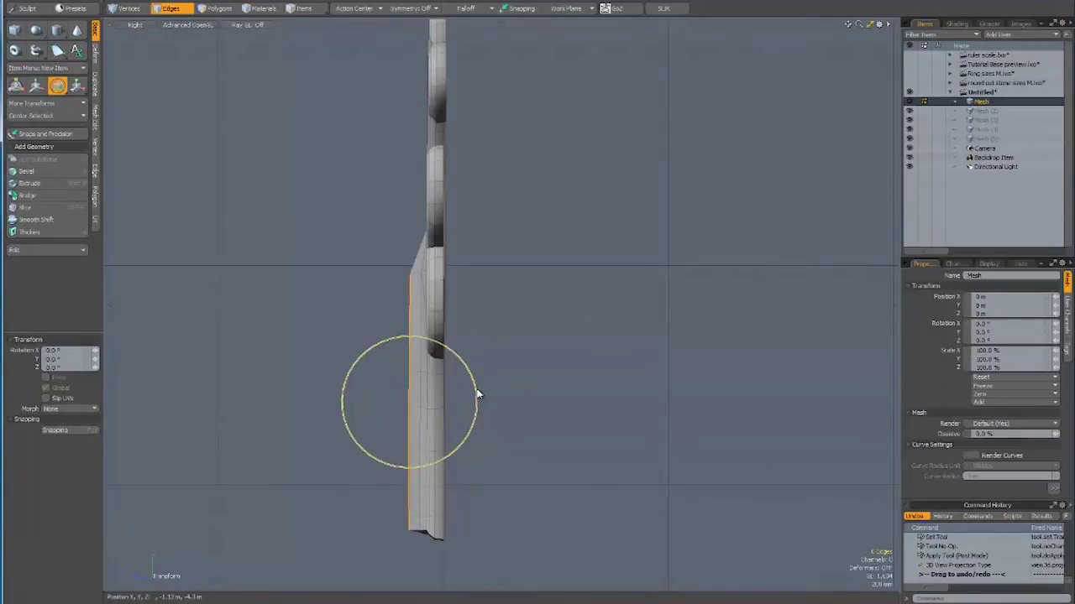
left_click_drag(476, 396, 476, 394)
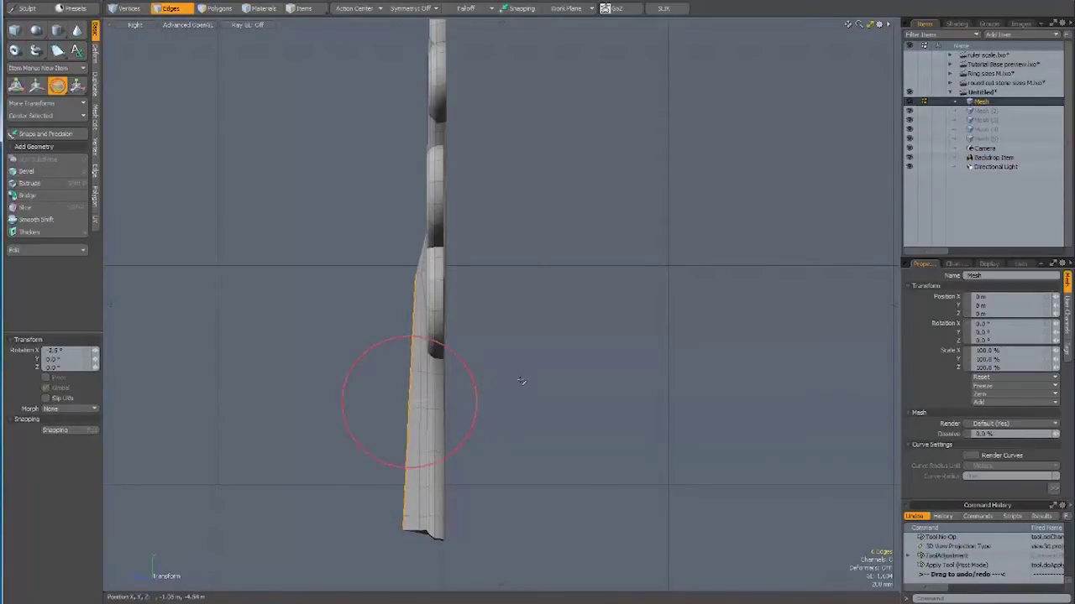
key("space")
key("ctrl+space")
left_click(645, 336)
left_click_drag(637, 369, 525, 396, "alt")
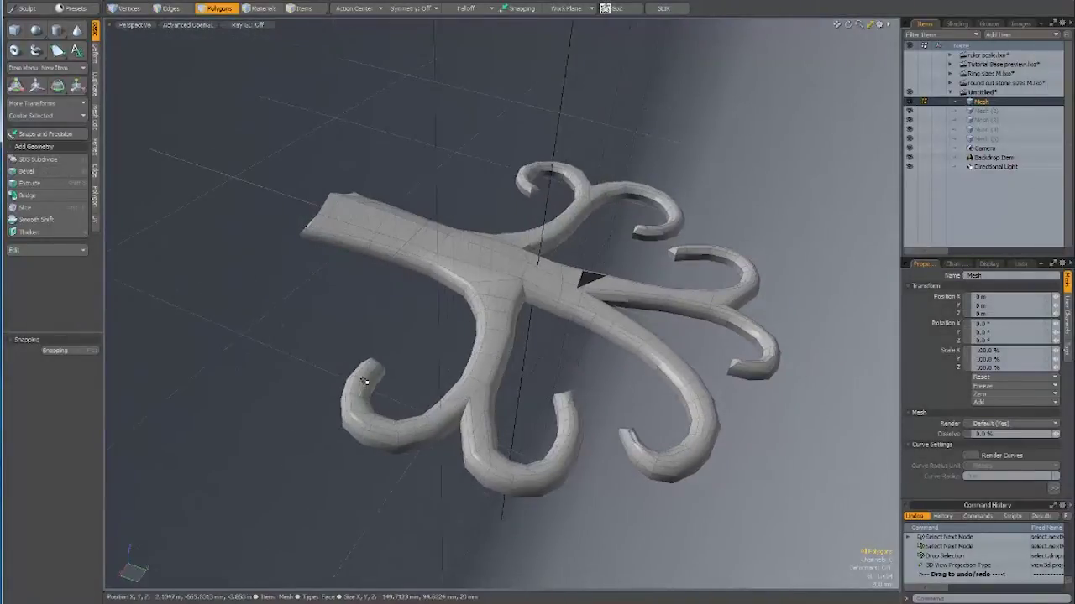
Select and grow the top faces of the left, middle and right hooks
left_click_drag(364, 371, 353, 397)
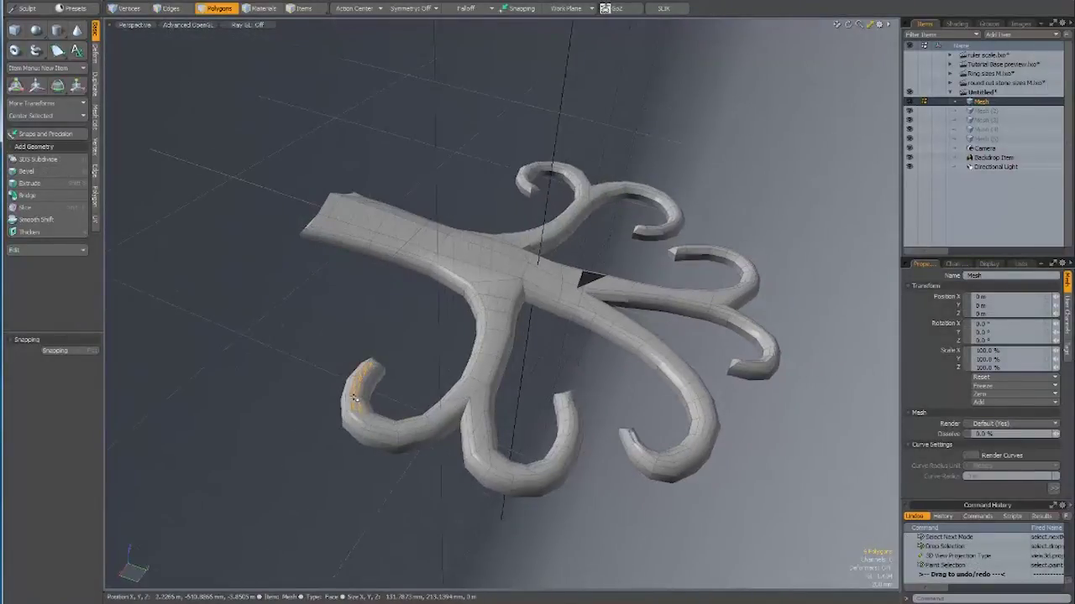
key("Up")
key("Up")
key("Up")
key("Up")
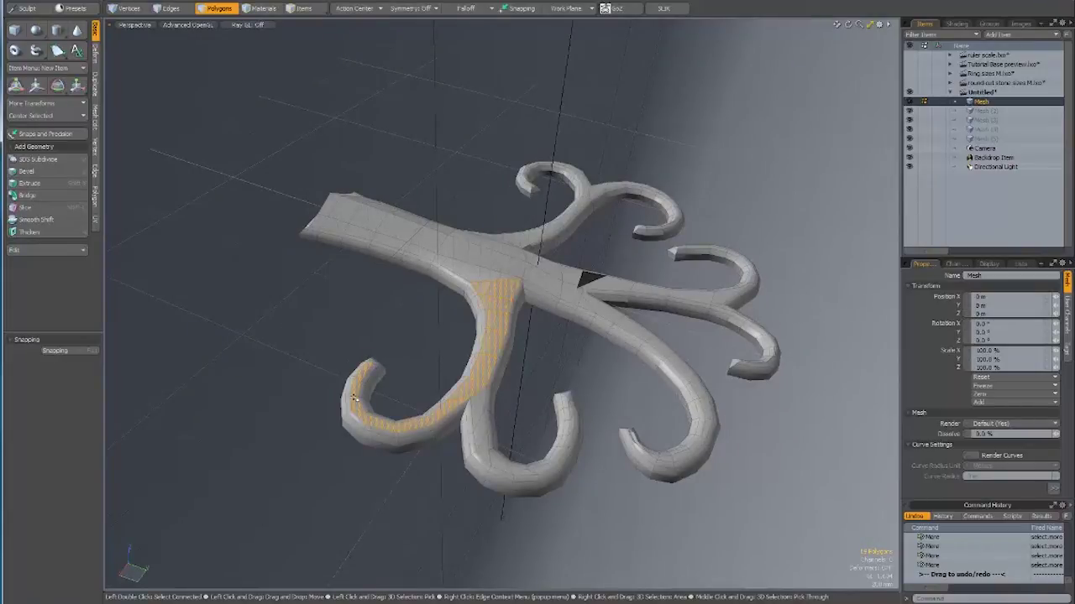
left_click_drag(483, 415, 494, 461)
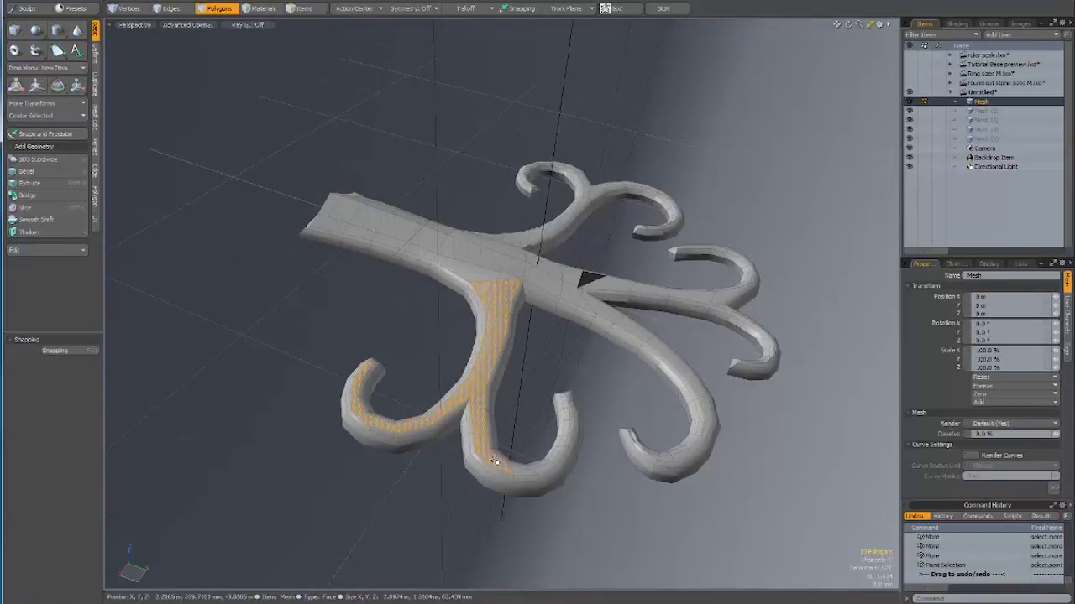
key("Up")
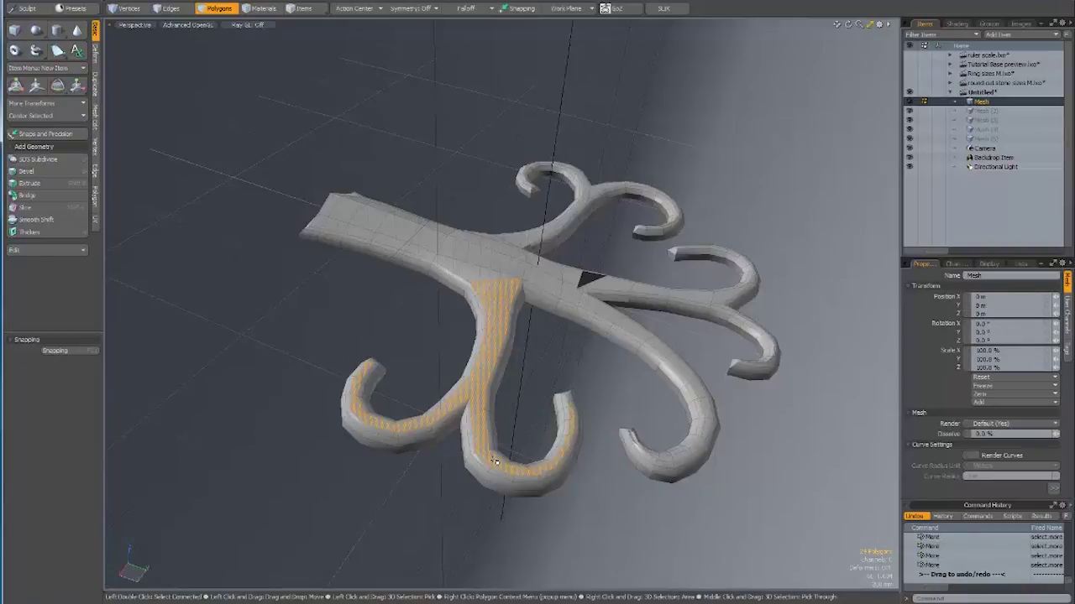
left_click_drag(568, 287, 615, 313)
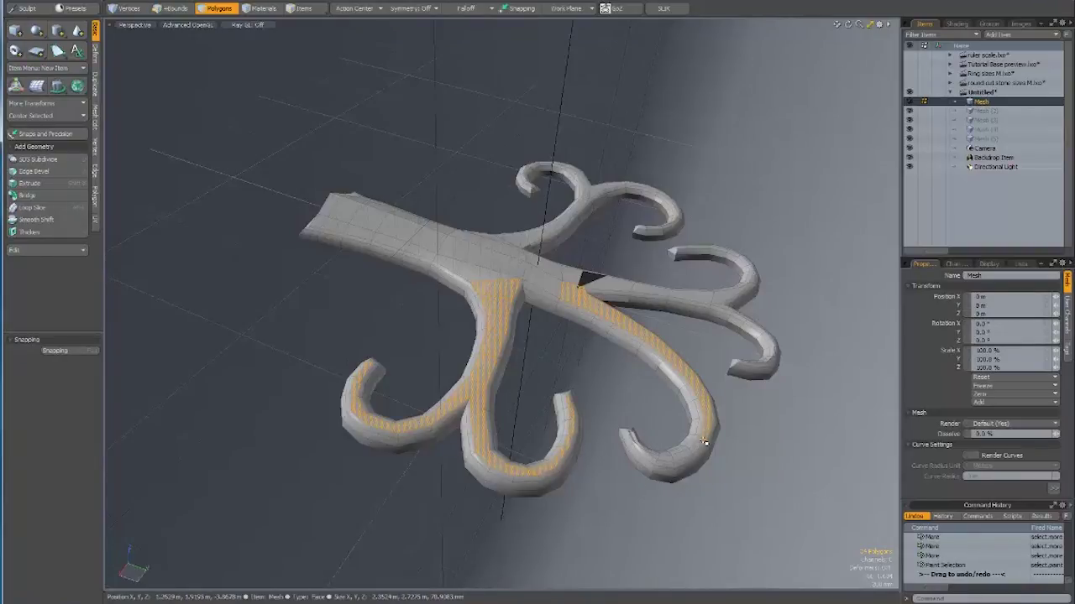
key("Up")
key("Up")
key("Up")
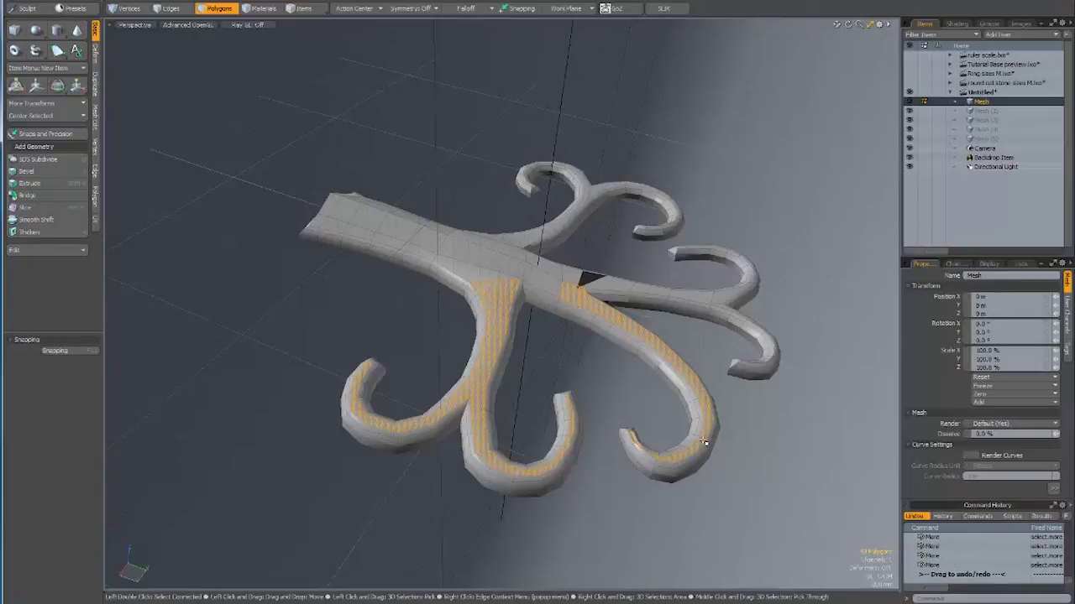
left_click_drag(588, 277, 606, 283)
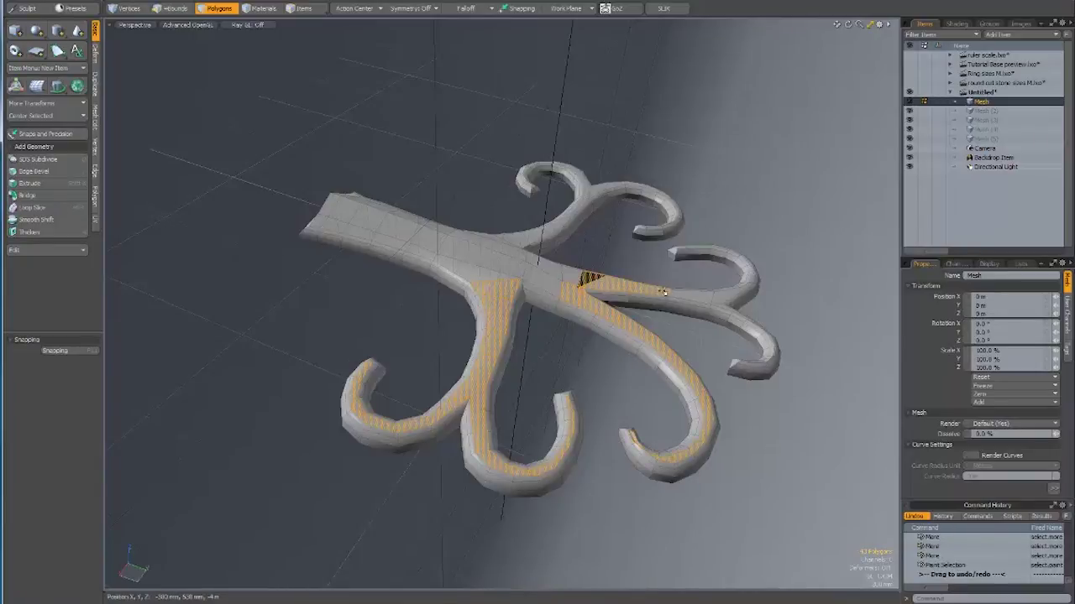
key("Up")
key("Up")
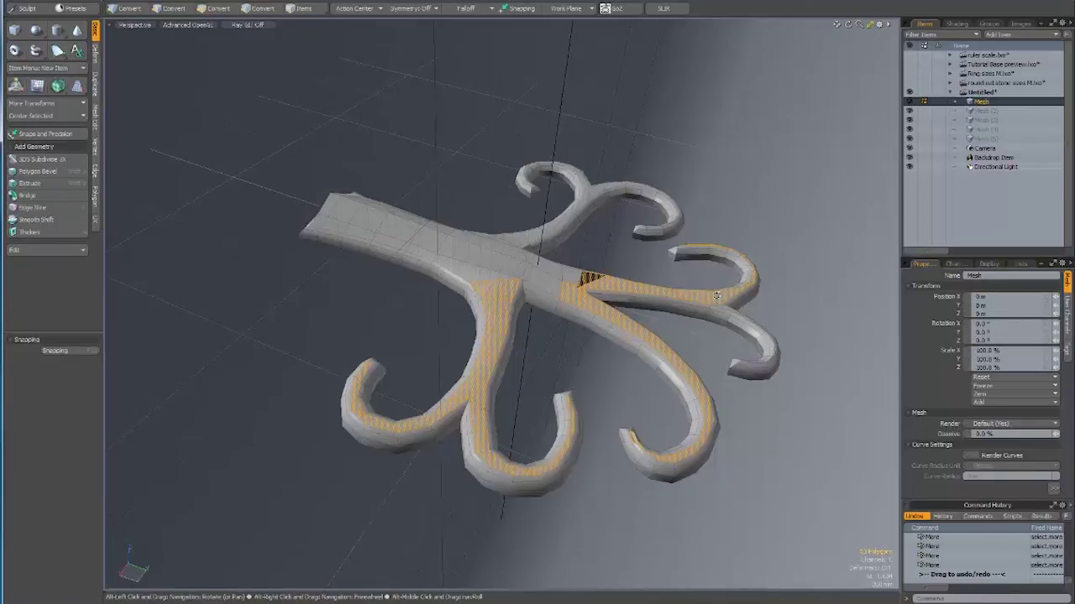
Raise the selected hook top faces into taller rims
left_click_drag(718, 296, 679, 324, "alt")
key("w")
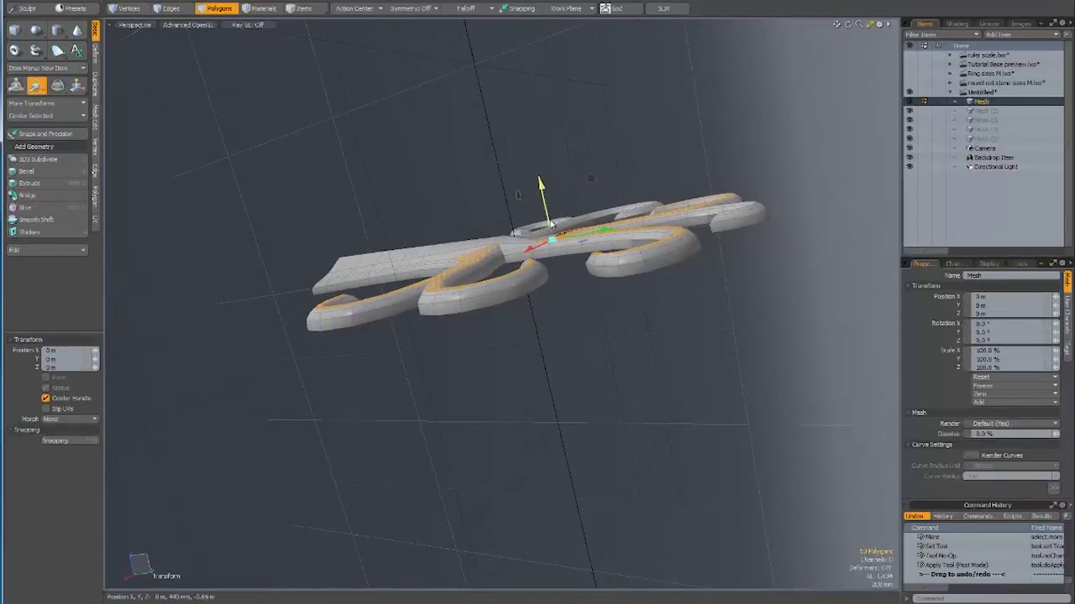
left_click_drag(551, 223, 551, 235)
key("space")
Convert the whole tree mesh to a subdivision surface
mouse_move(691, 376)
left_mouse_down("alt")
mouse_move(756, 468)
mouse_move(733, 479)
left_mouse_up("alt")
key("Tab")
mouse_move(747, 439)
left_mouse_down("alt")
mouse_move(720, 498)
mouse_move(492, 566)
left_mouse_up("alt")
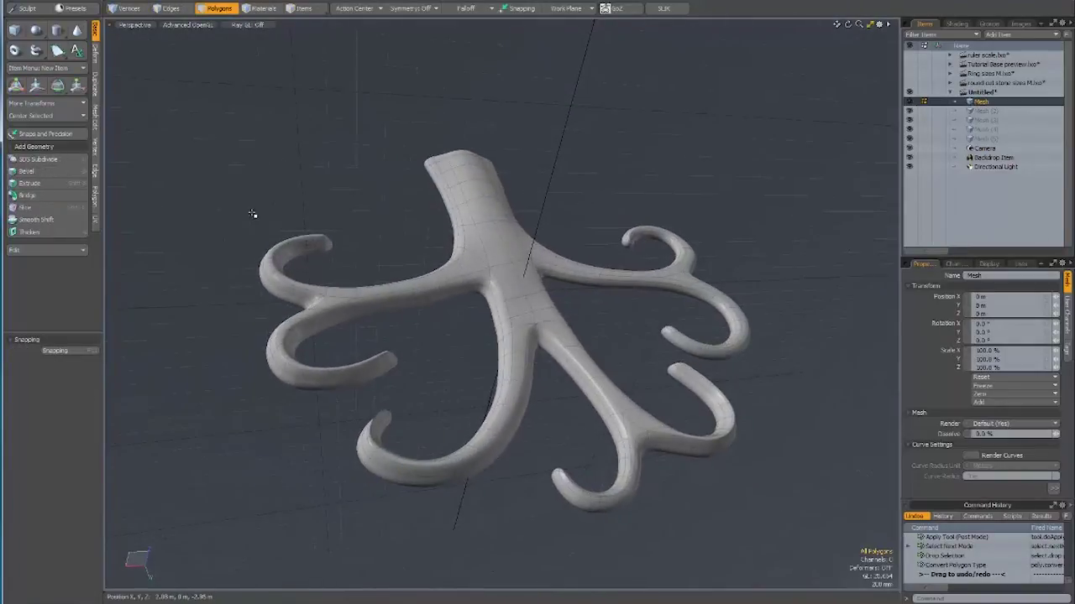
Pick the sculpt Move brush and shrink its size
left_click(25, 8)
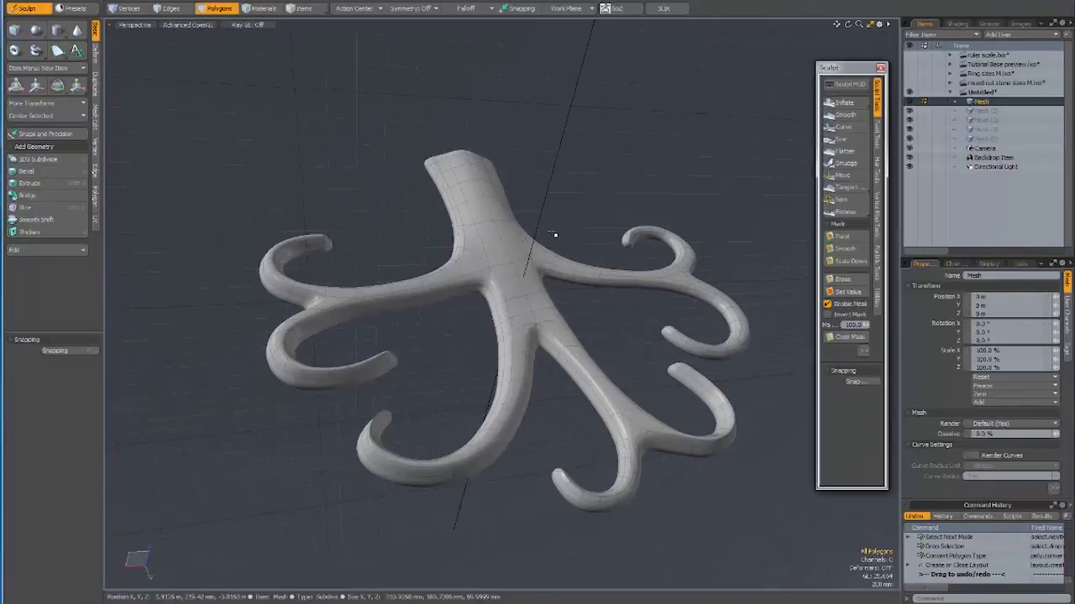
left_click(852, 177)
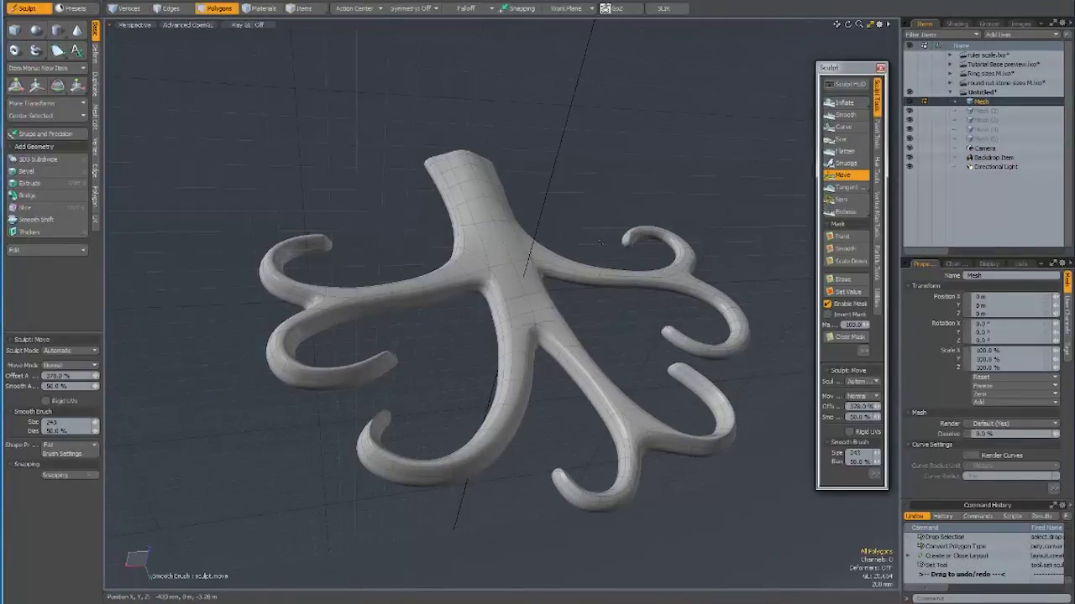
left_click(881, 68)
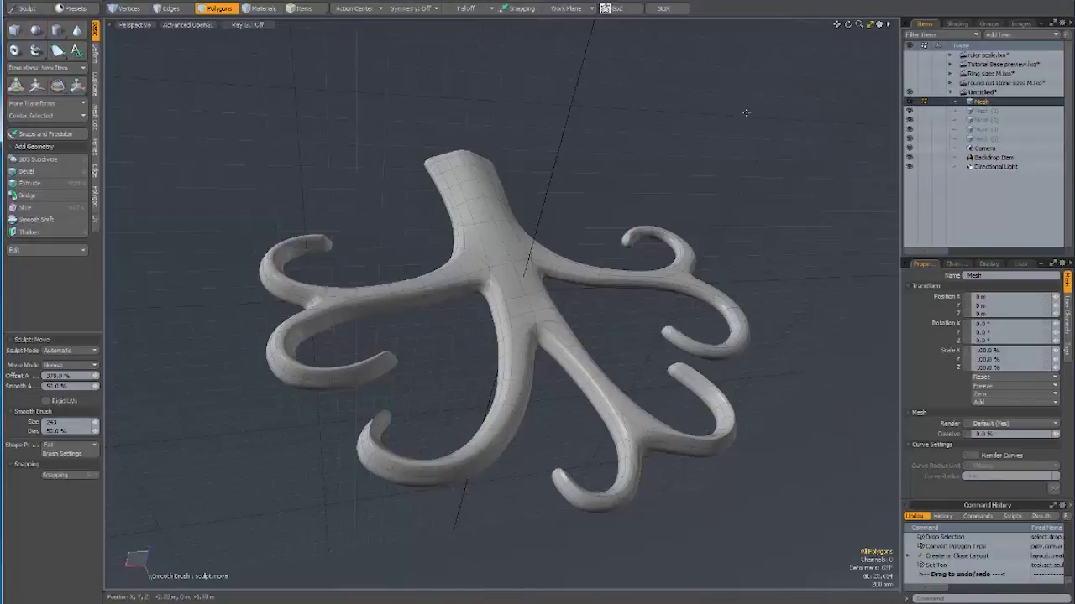
right_click_drag(583, 200, 285, 243)
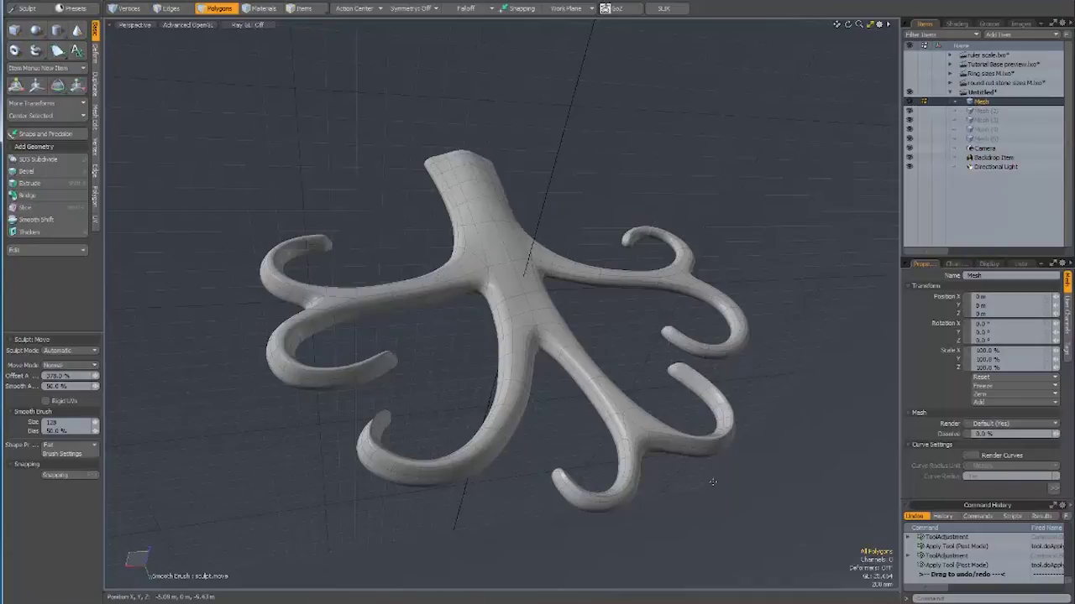
Round off a lower hook's cut-off tip with a Move brush stroke
mouse_move(367, 510)
left_mouse_down("alt")
mouse_move(468, 520)
mouse_move(483, 321)
left_mouse_up("alt")
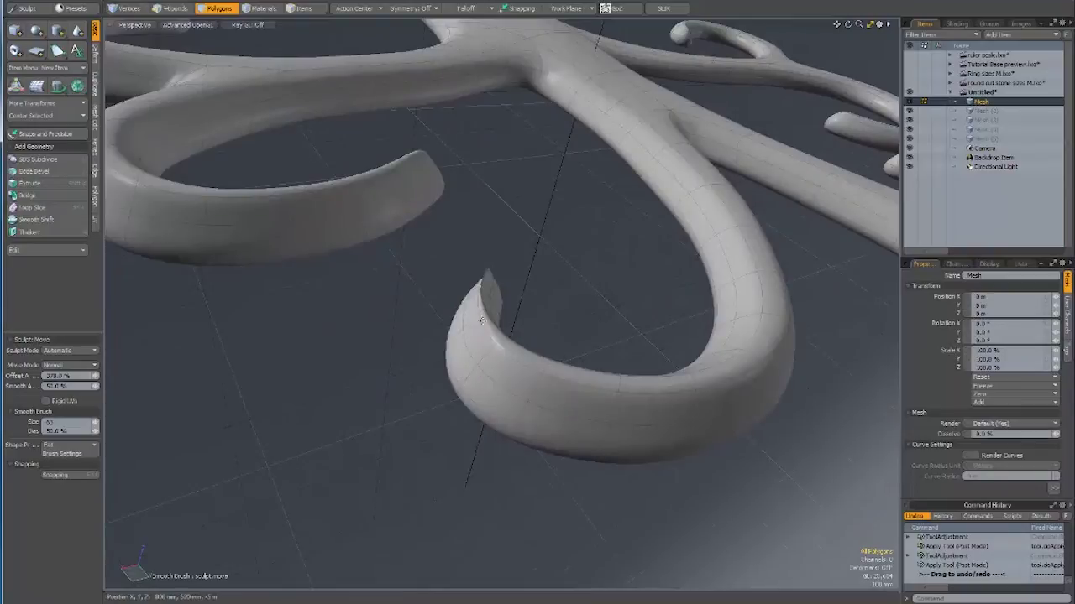
mouse_move(483, 292)
left_mouse_down("alt")
mouse_move(773, 517)
mouse_move(496, 382)
left_mouse_up("alt")
key("a")
key("3")
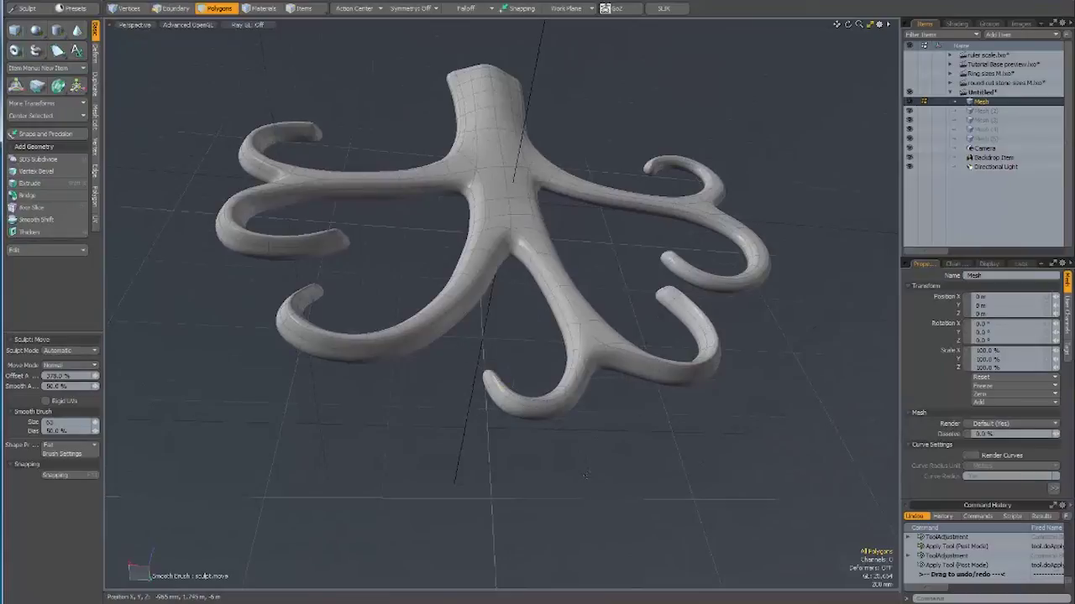
scroll(554, 470, "up", 3)
scroll(587, 357, "up", 5)
mouse_move(587, 357)
left_mouse_down("alt")
mouse_move(602, 451)
mouse_move(557, 422)
mouse_move(571, 355)
mouse_move(476, 314)
left_mouse_up("alt")
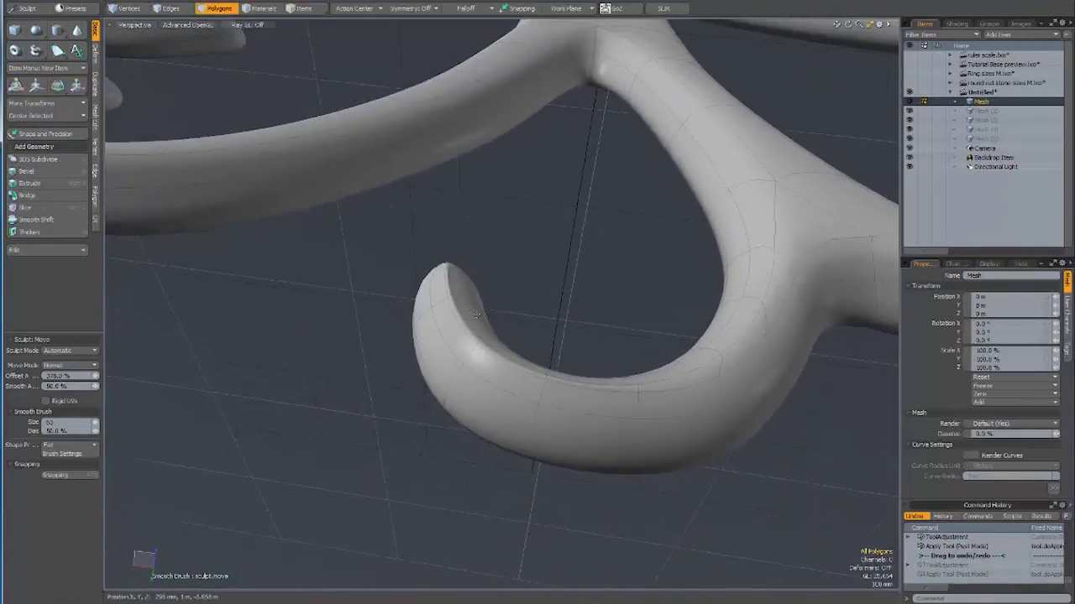
left_click_drag(447, 272, 496, 340)
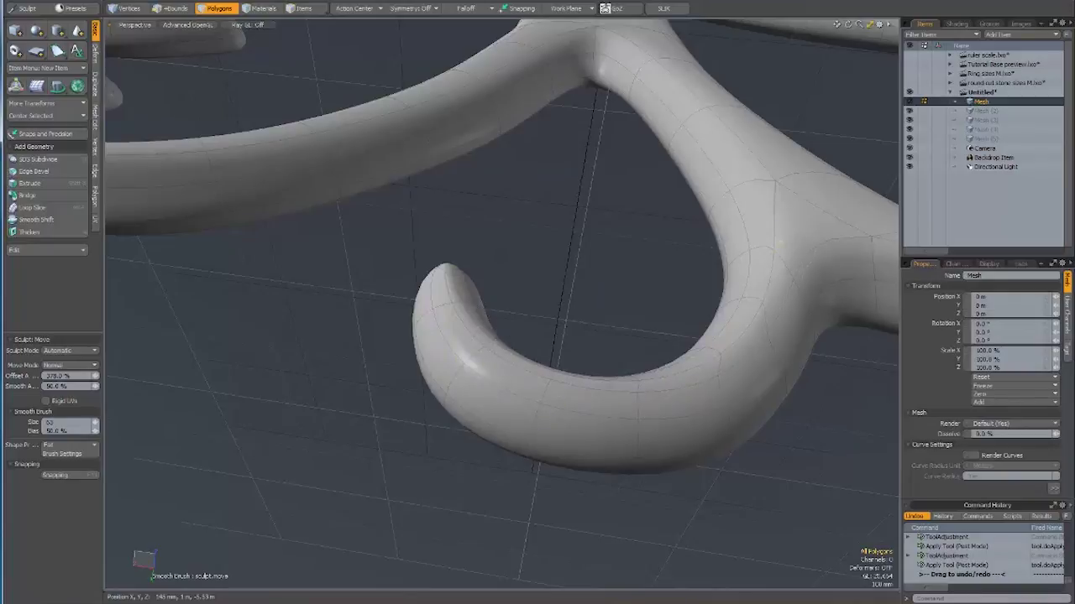
mouse_move(821, 465)
left_mouse_down("alt")
mouse_move(595, 445)
mouse_move(540, 422)
left_mouse_up("alt")
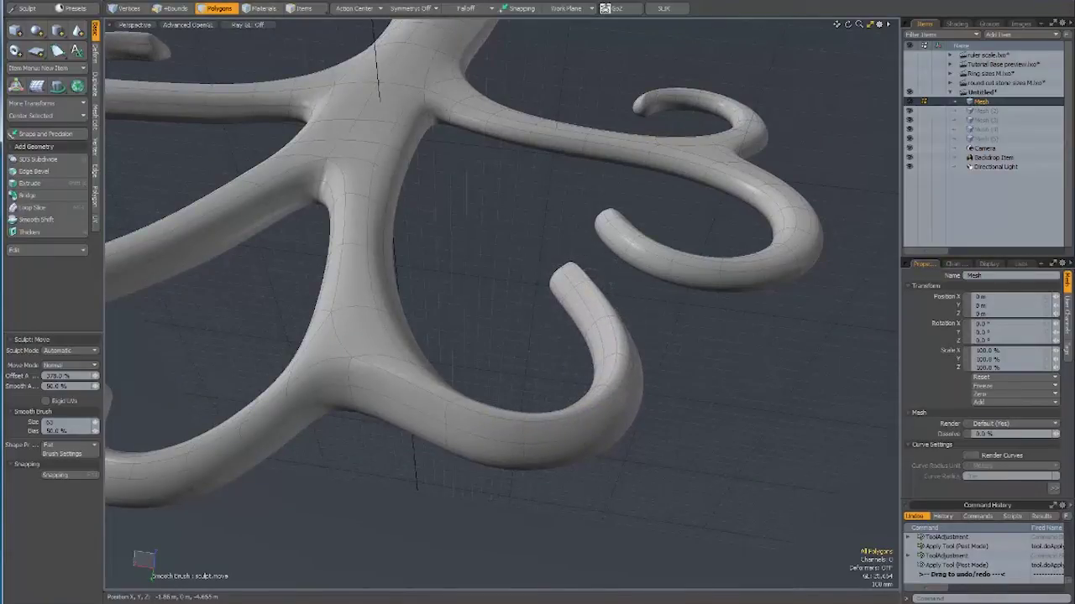
scroll(815, 463, "down", 2)
scroll(816, 462, "down", 5)
mouse_move(815, 462)
left_mouse_down("alt")
mouse_move(576, 353)
mouse_move(568, 300)
mouse_move(696, 392)
mouse_move(713, 331)
left_mouse_up("alt")
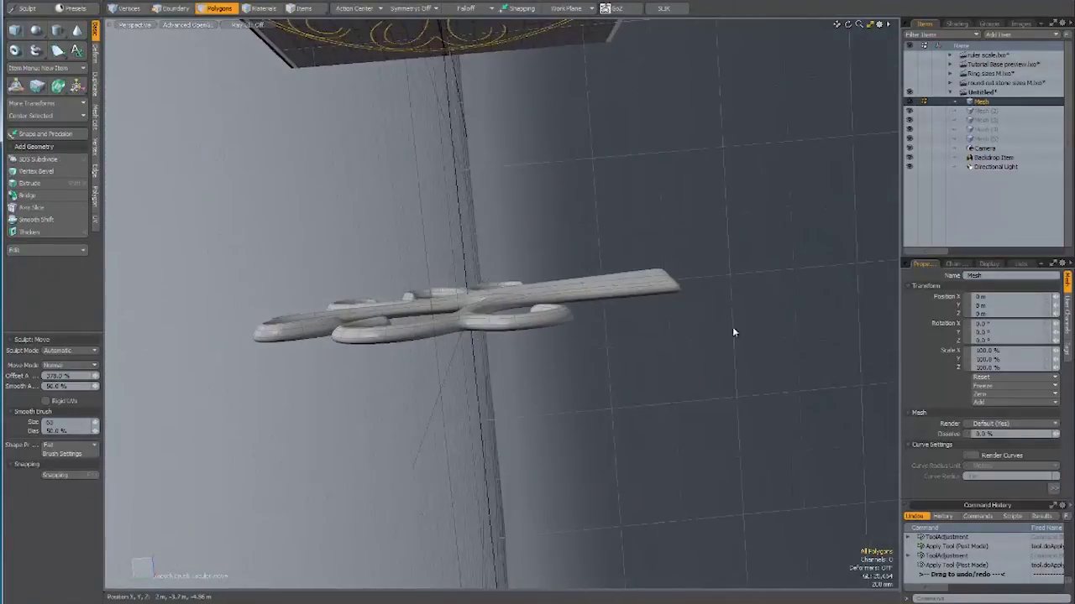
Select the slab's top faces in Right view, adding the missed upper-hook faces
key("ctrl+space")
left_click(772, 331)
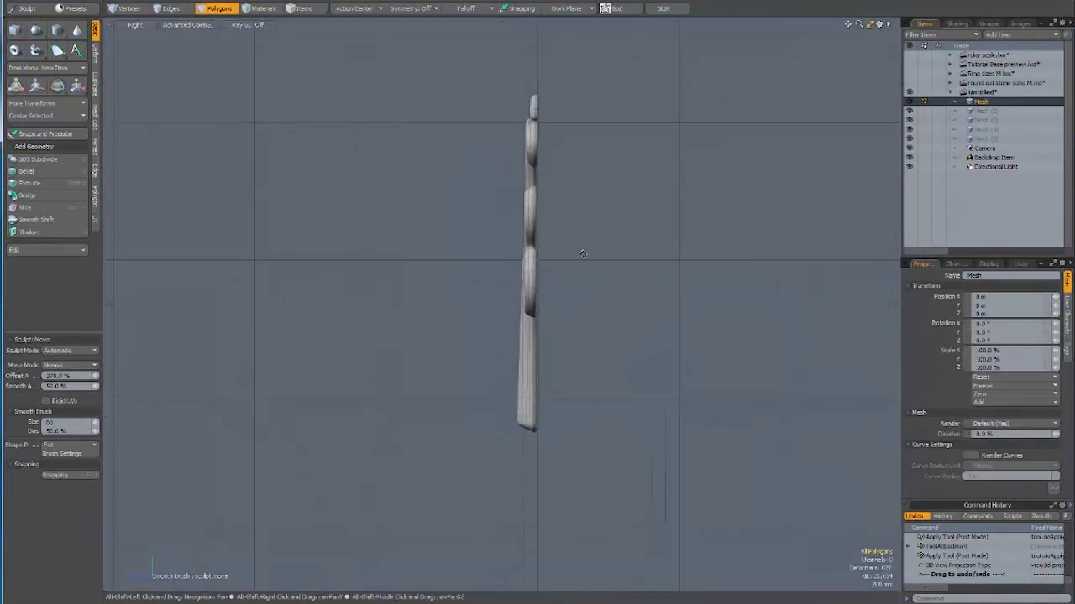
key("space")
key("space")
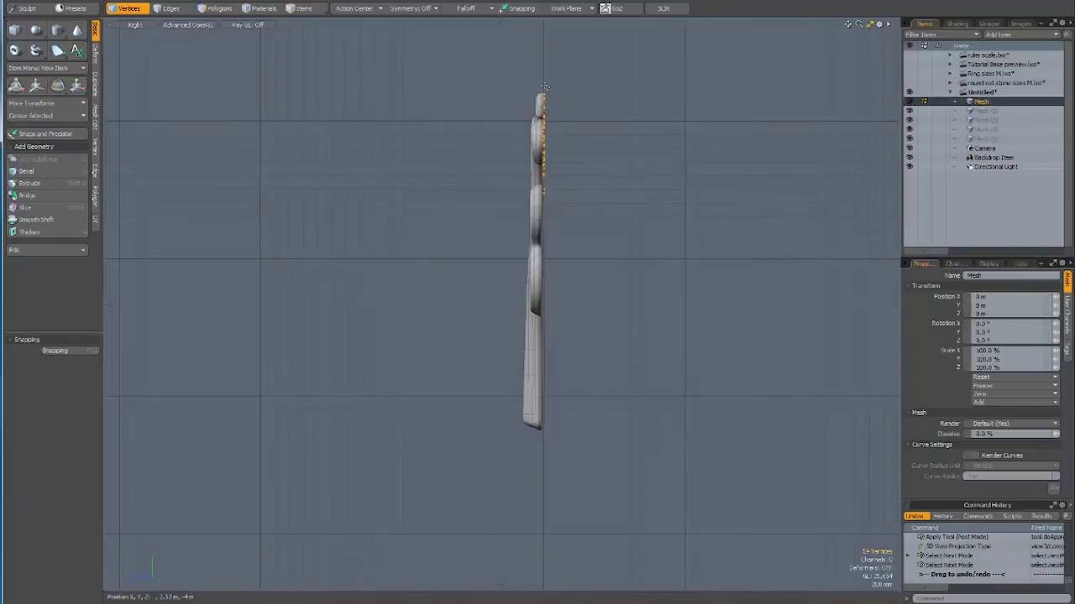
key("space")
key("space")
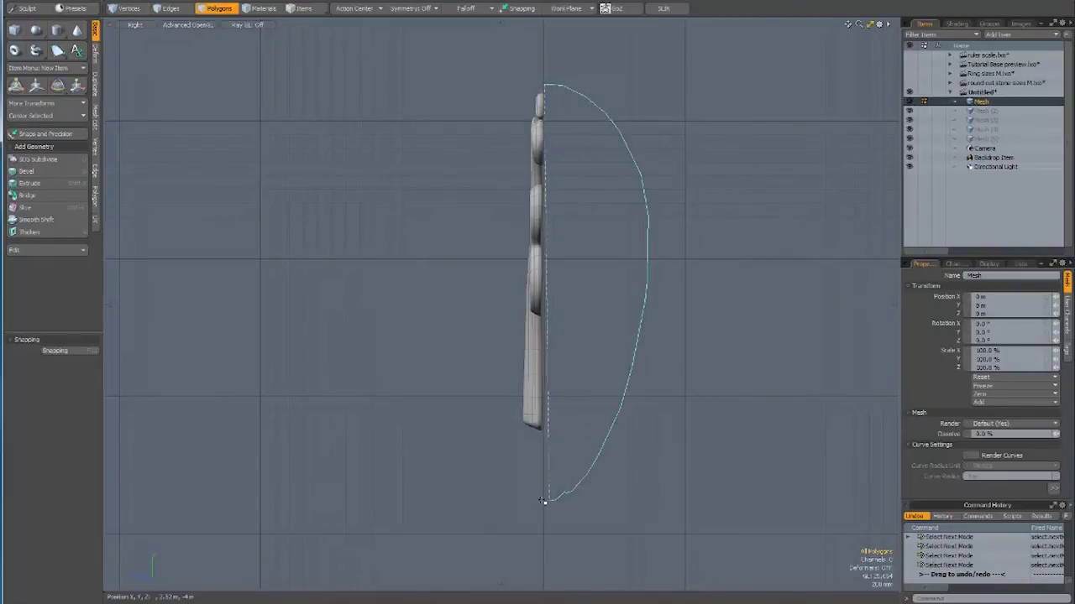
right_click_drag(537, 501, 539, 503)
key("ctrl+space")
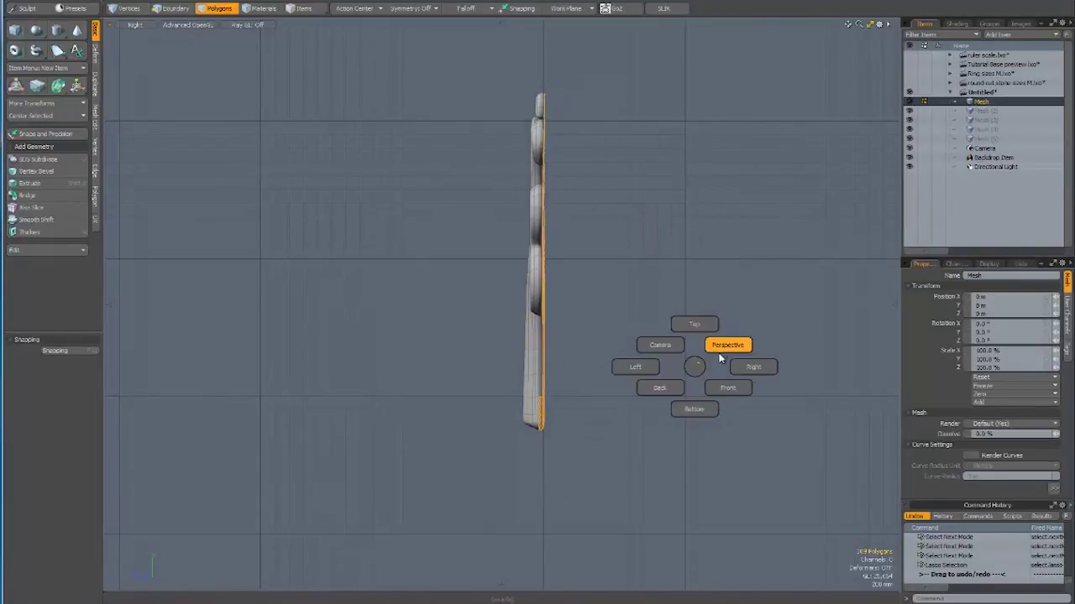
left_click(731, 348)
mouse_move(733, 355)
left_mouse_down("alt")
mouse_move(698, 328)
mouse_move(690, 130)
mouse_move(738, 55)
mouse_move(720, 39)
left_mouse_up("alt")
left_click(449, 120)
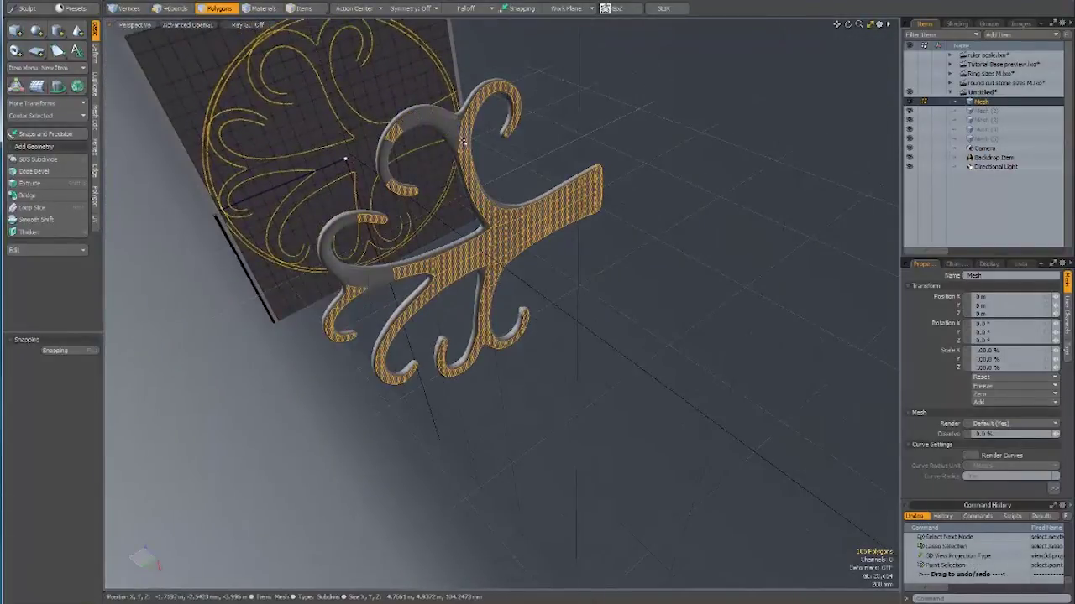
left_click(438, 120)
left_click(384, 167)
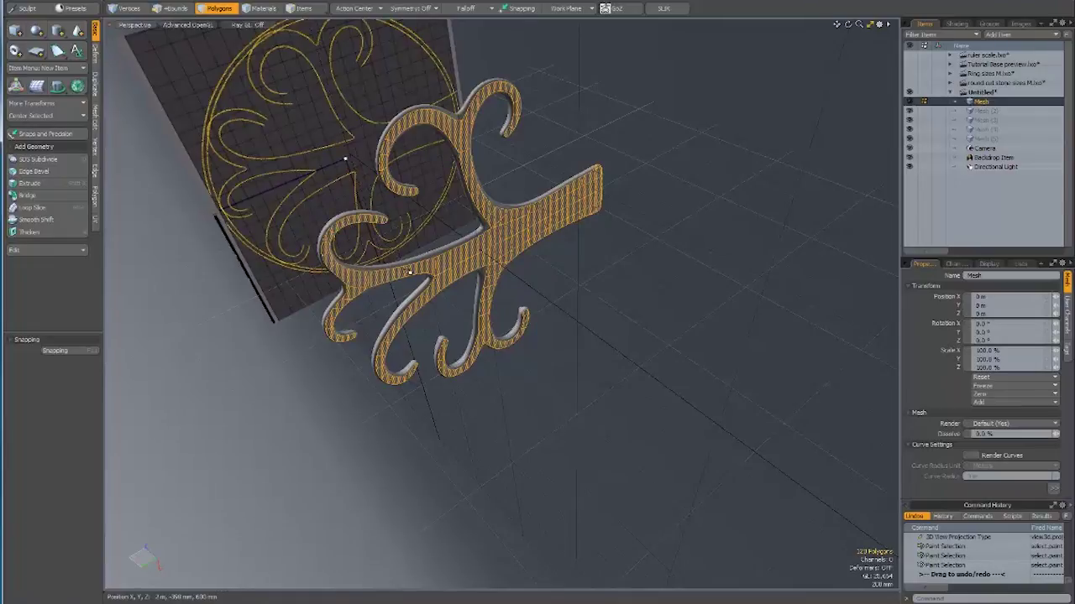
mouse_move(563, 442)
left_mouse_down("alt")
mouse_move(764, 370)
mouse_move(704, 346)
left_mouse_up("alt")
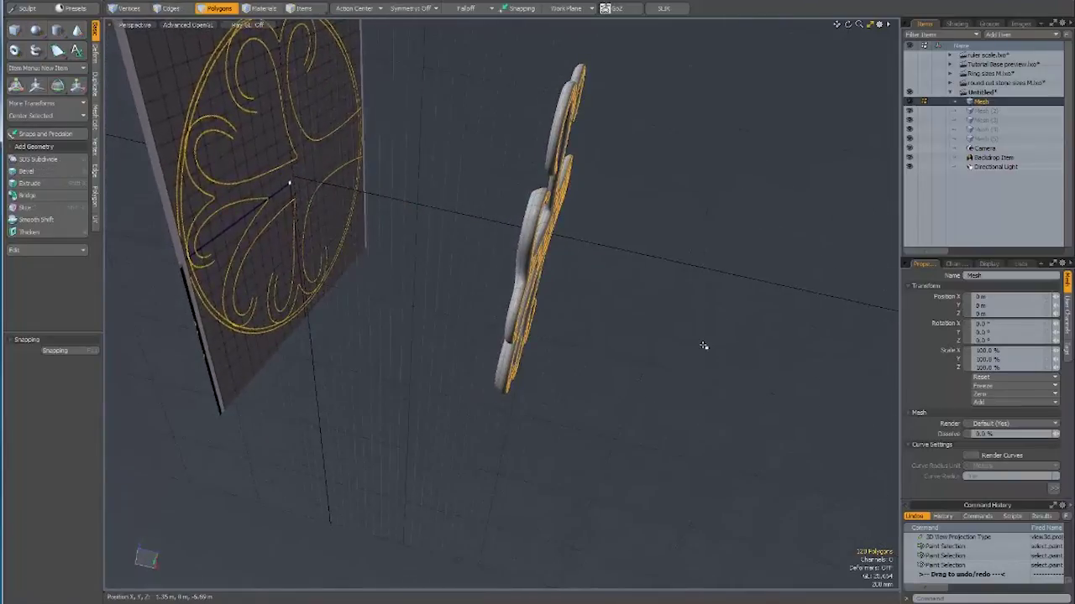
Slide an edge loop along the slab's side
key("w")
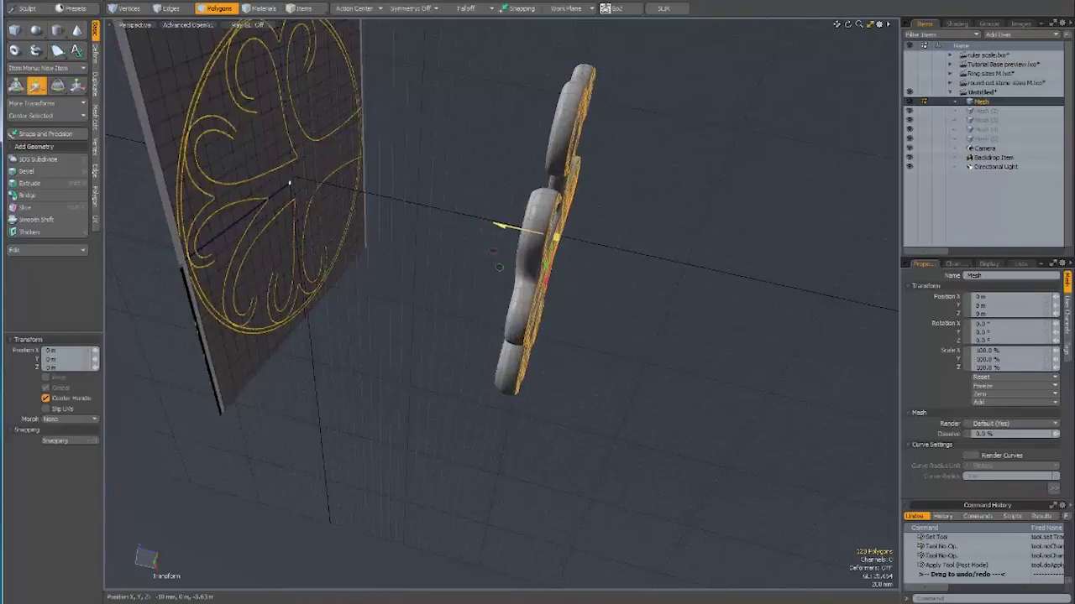
key("space")
key("space")
double_click(540, 217)
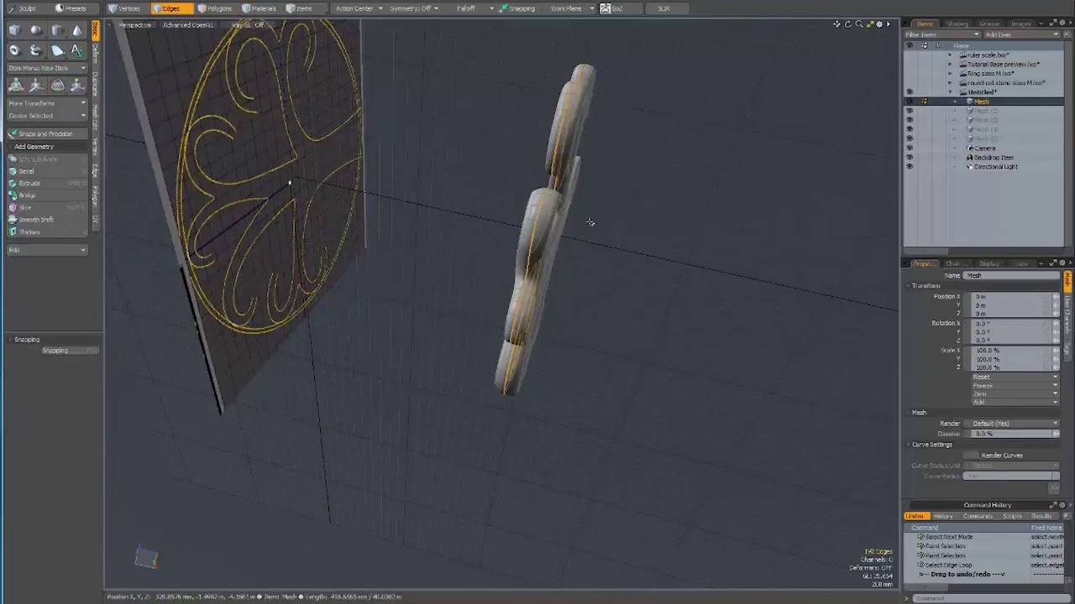
key("shift+l")
left_click_drag(289, 182, 289, 183)
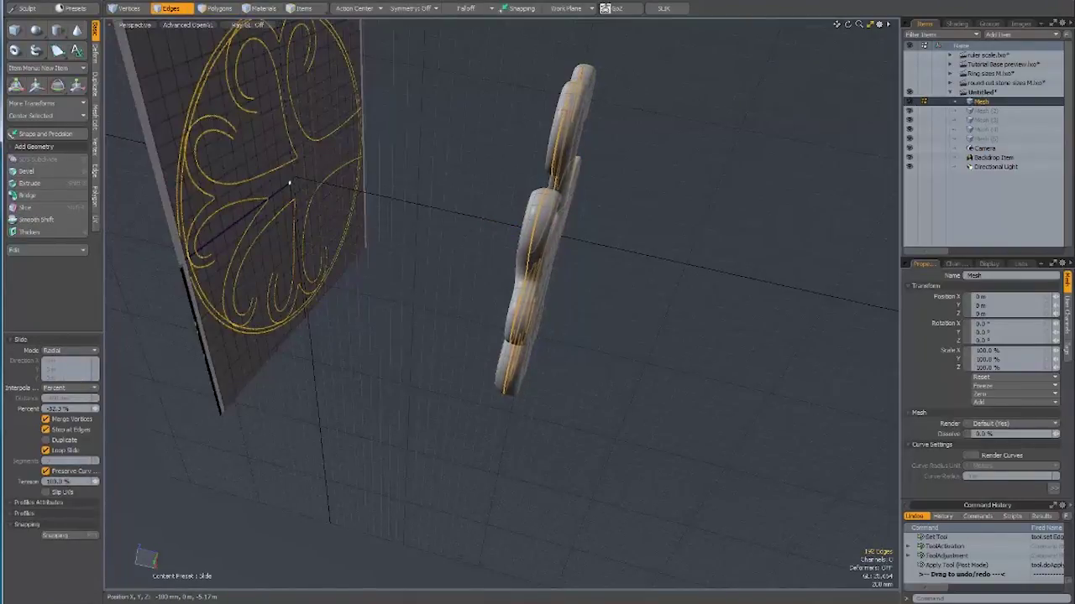
key("space")
Slice two new edge loops around the slab's thickness
key("space")
left_click(548, 207)
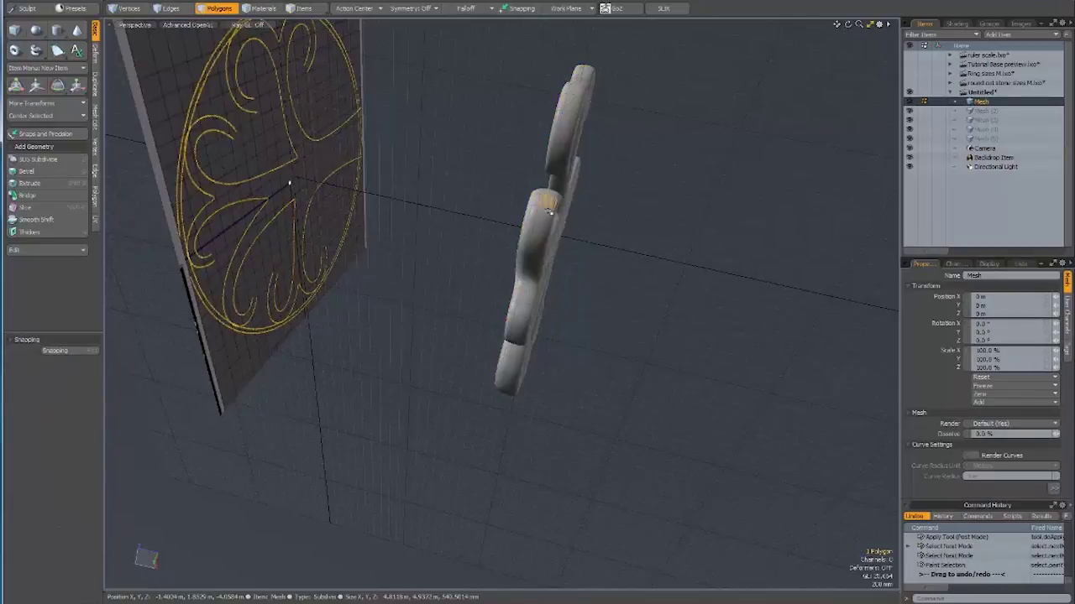
key("alt+c")
key("space")
left_click(687, 436)
mouse_move(523, 499)
left_mouse_down("alt")
mouse_move(784, 161)
mouse_move(624, 523)
mouse_move(538, 239)
mouse_move(592, 483)
mouse_move(506, 270)
left_mouse_up("alt")
key("space")
key("space")
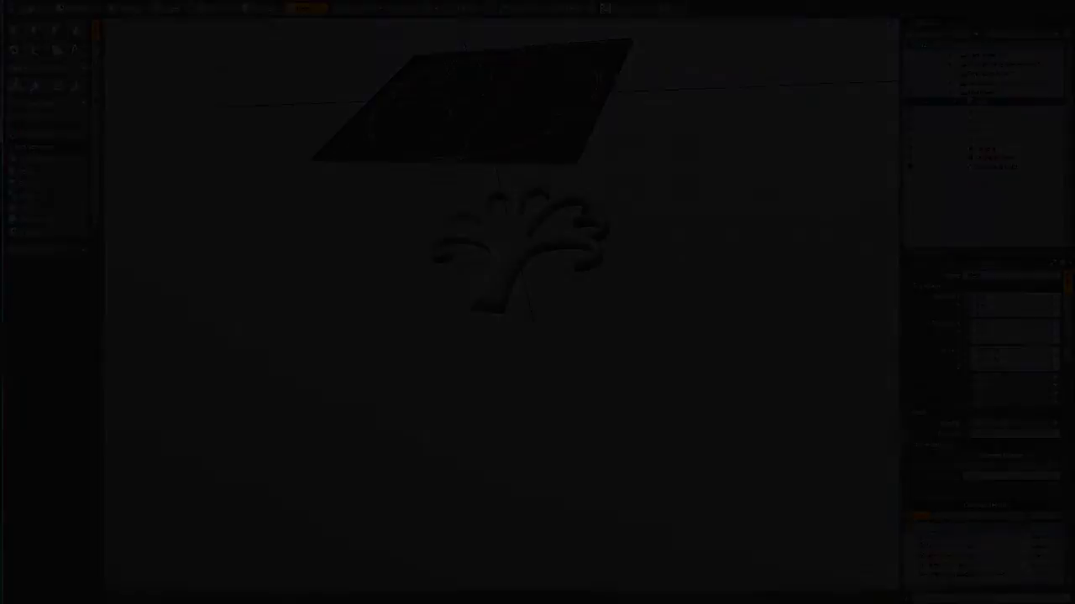